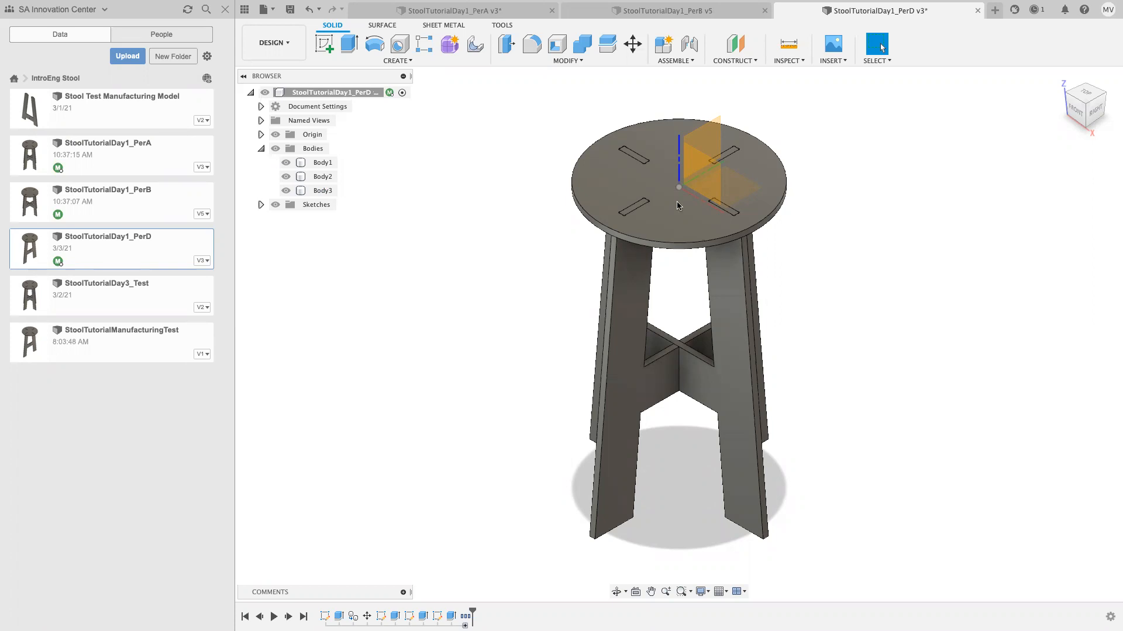
{"action": "scroll", "coordinate": [672, 197], "scroll_direction": "up", "scroll_amount": 5}
{"action": "scroll", "coordinate": [672, 197], "scroll_direction": "down", "scroll_amount": 5}
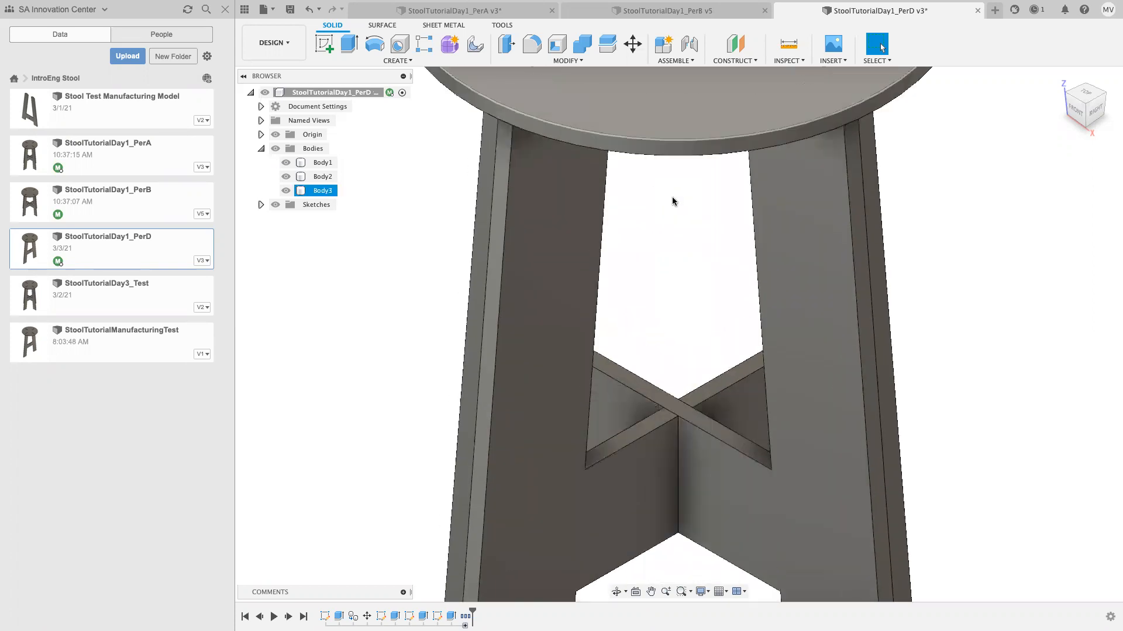
{"action": "left_click", "coordinate": [563, 203]}
{"action": "left_click", "coordinate": [664, 212]}
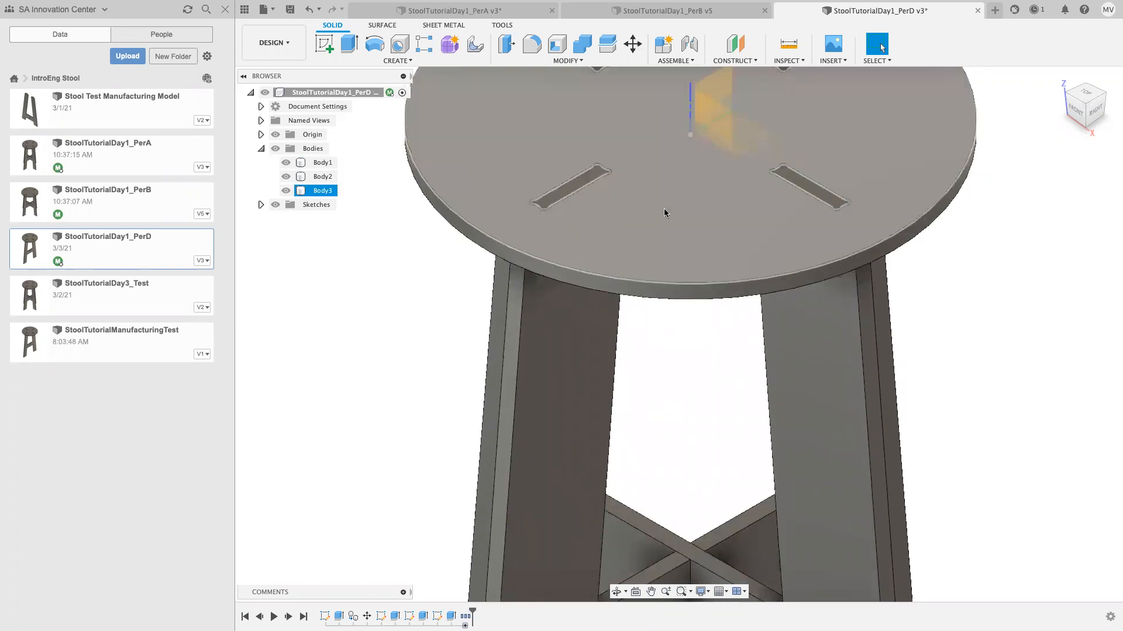
{"action": "scroll", "coordinate": [673, 212], "scroll_direction": "down", "scroll_amount": 3}
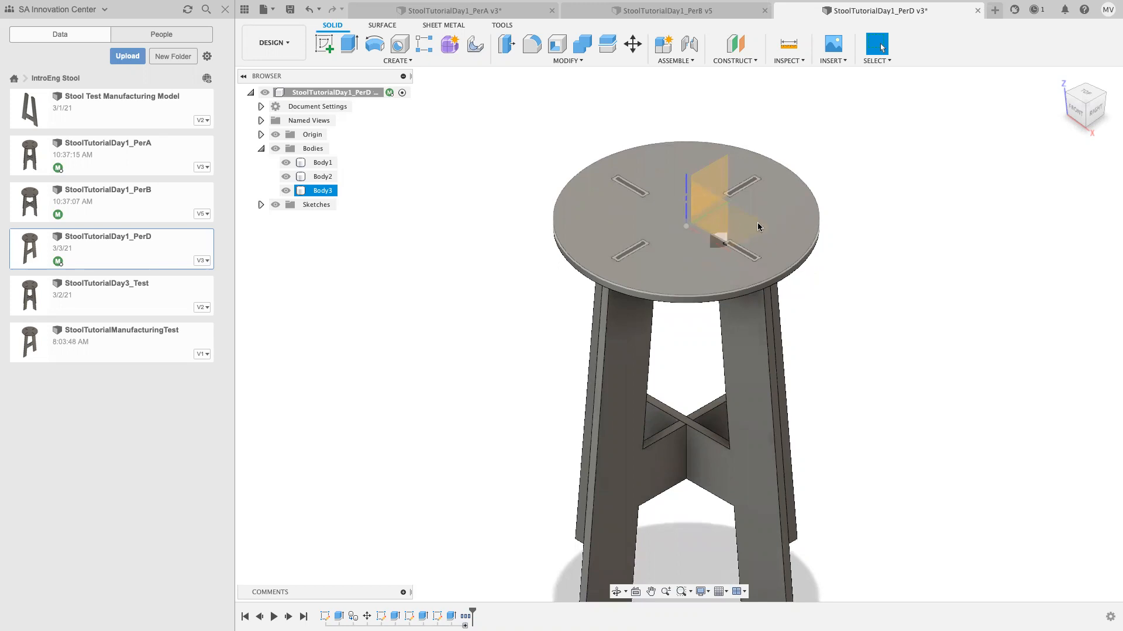
{"action": "left_click", "coordinate": [711, 123]}
{"action": "left_click", "coordinate": [680, 258]}
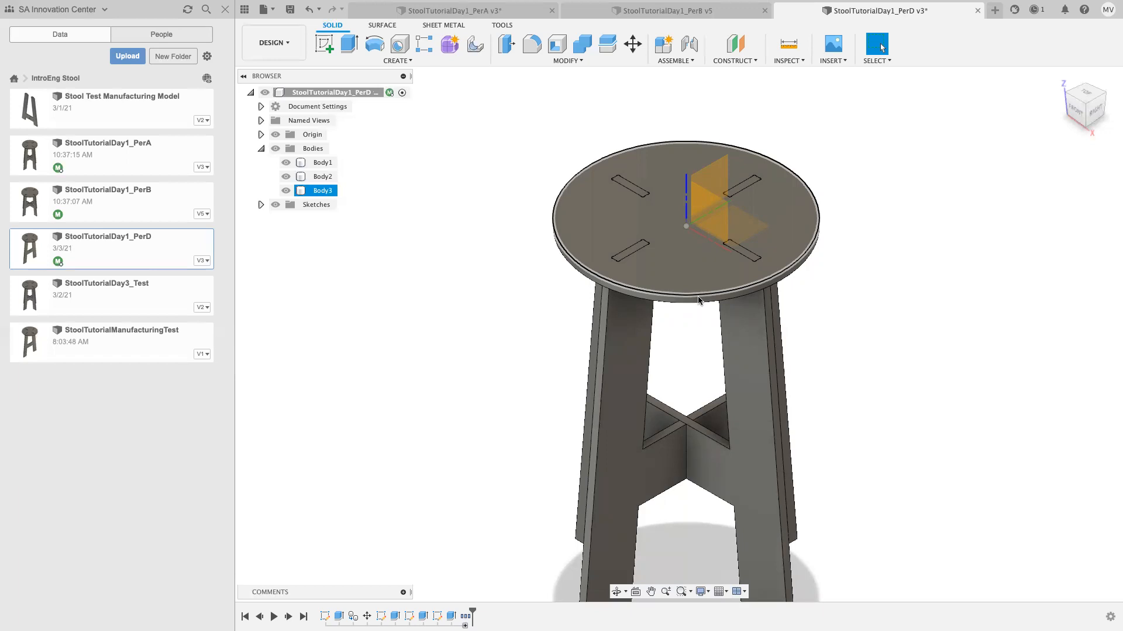
{"action": "left_click", "coordinate": [379, 377]}
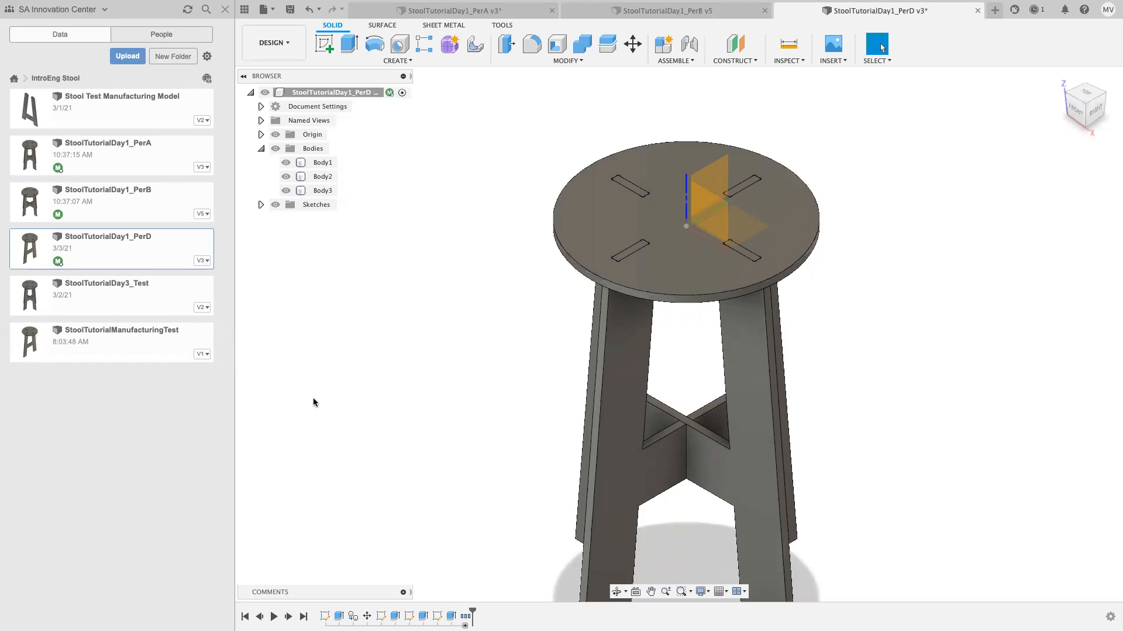
Switch to the Manufacture workspace and look through its Turning and Additive toolsets before returning to Milling
{"action": "left_click", "coordinate": [269, 55]}
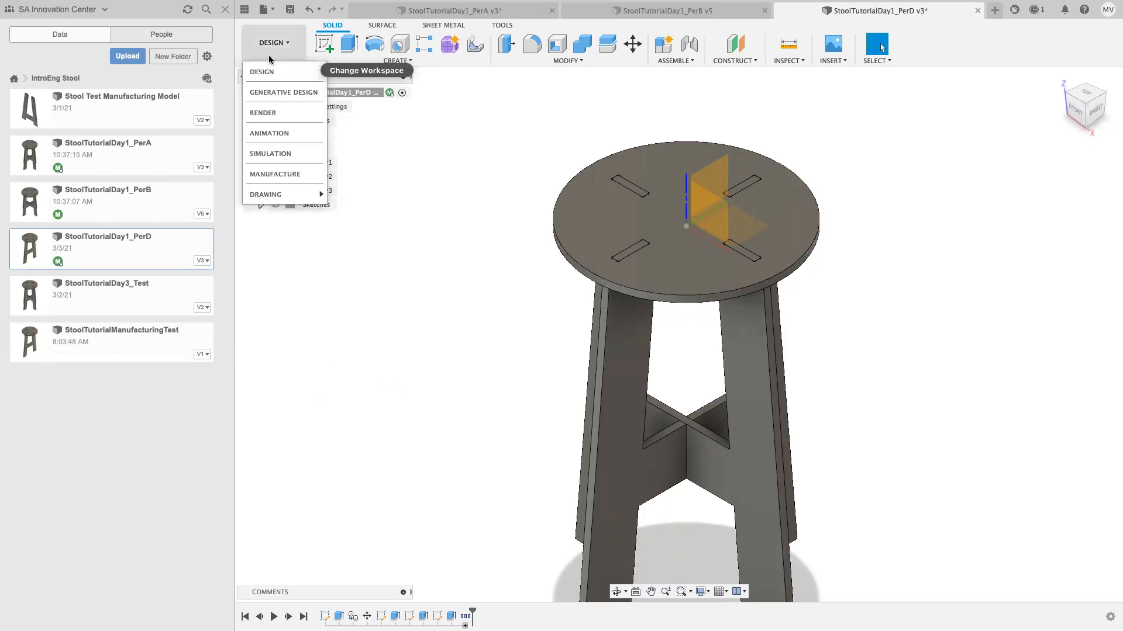
{"action": "left_click", "coordinate": [280, 173]}
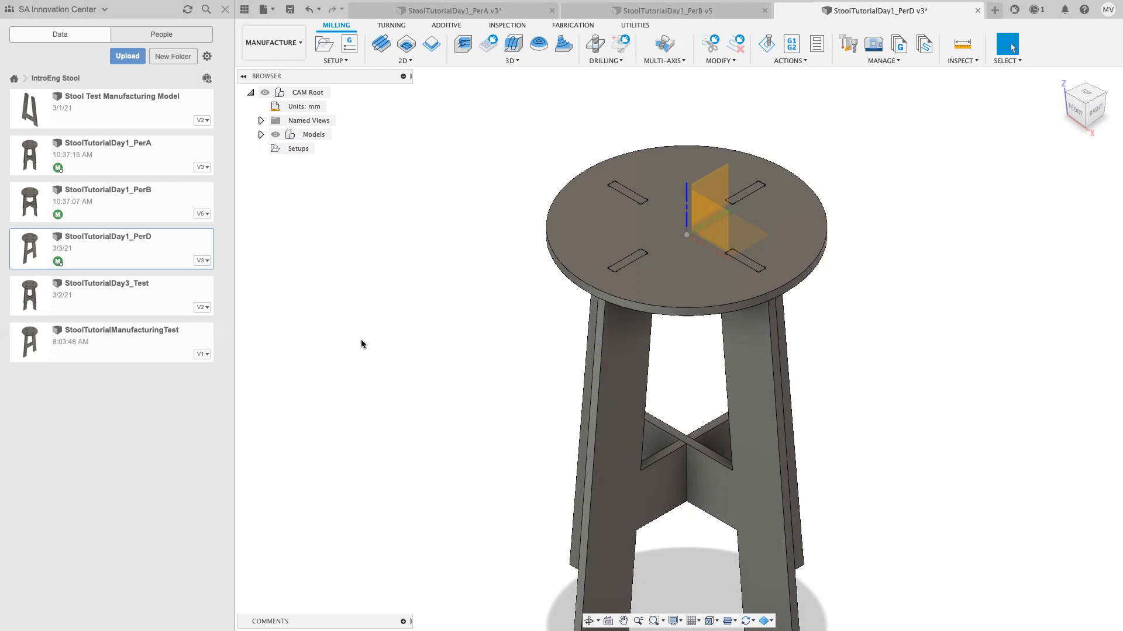
{"action": "left_click", "coordinate": [384, 25]}
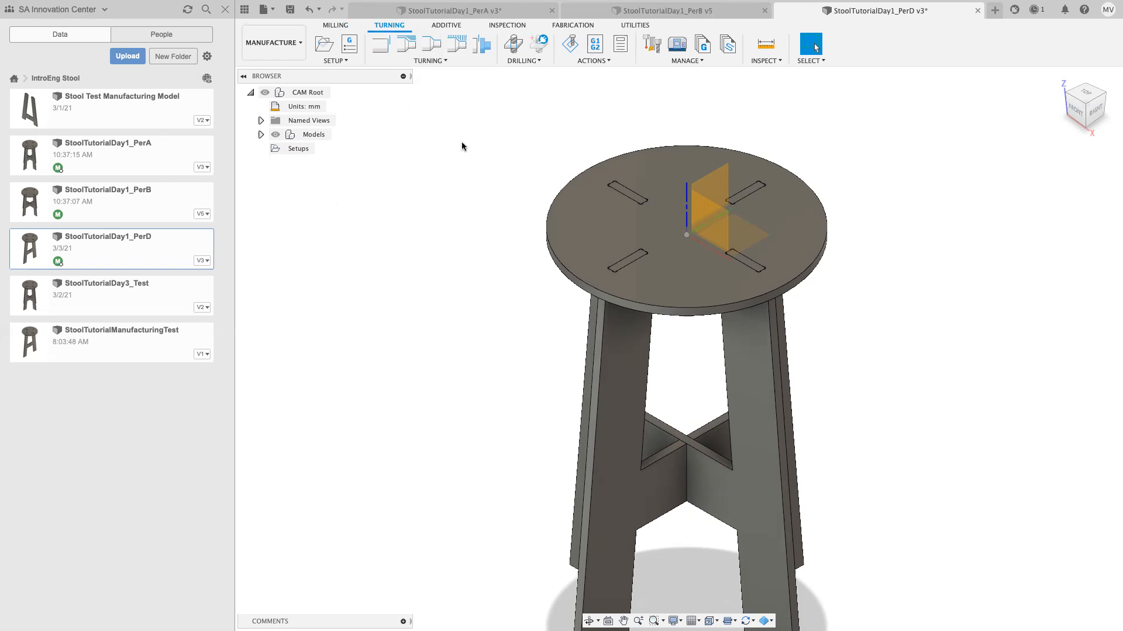
{"action": "left_click", "coordinate": [444, 26]}
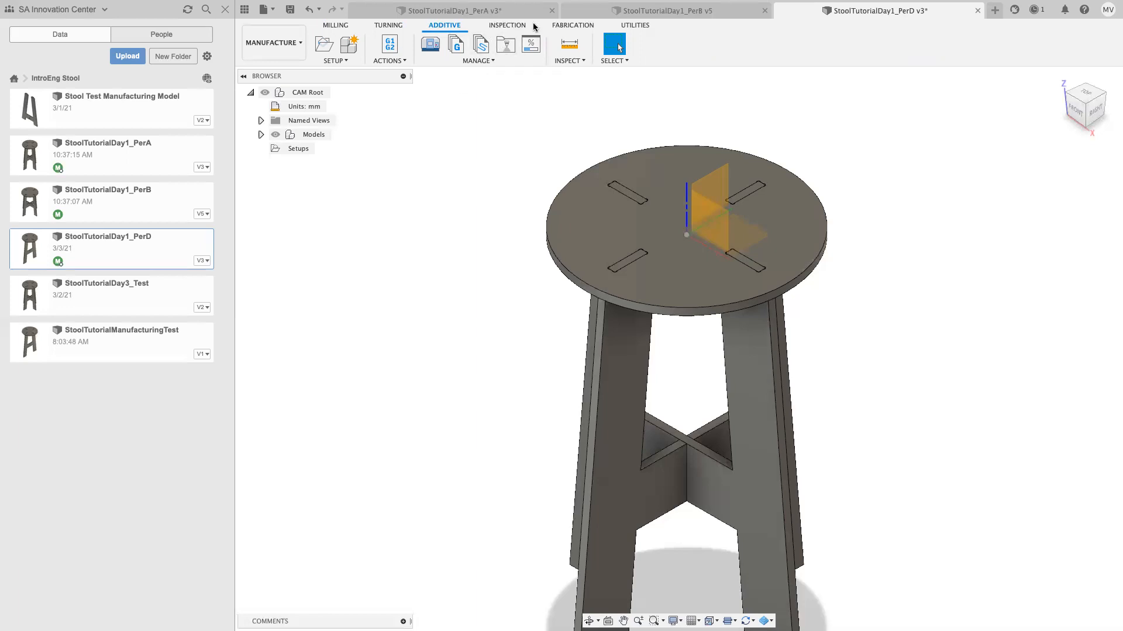
{"action": "left_click", "coordinate": [338, 26]}
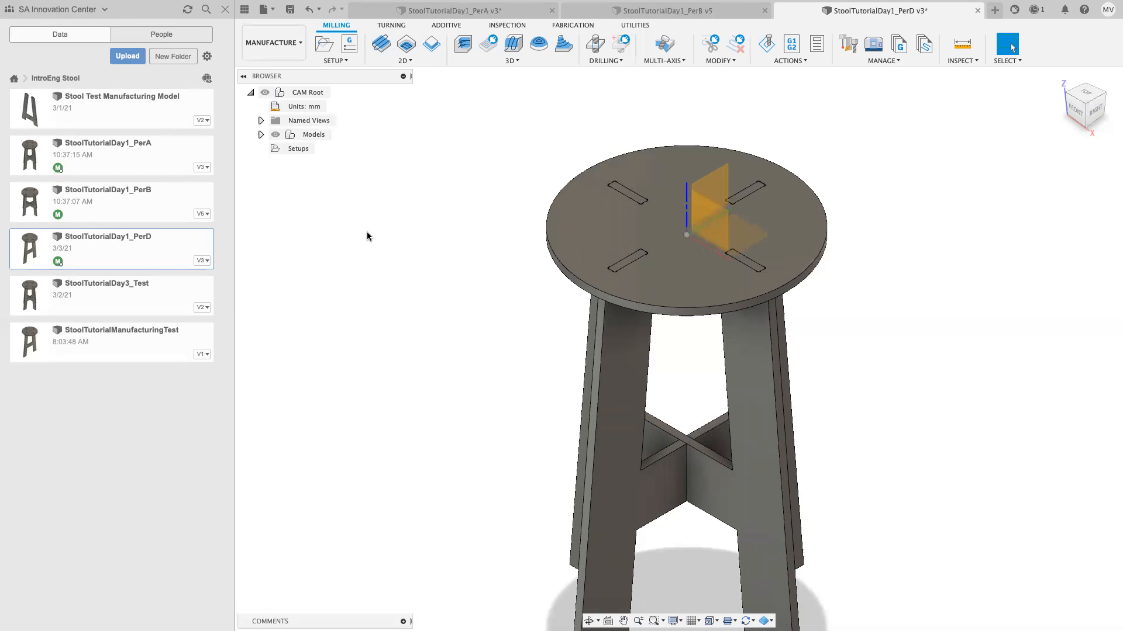
Create a manufacturing model of the stool and open it for editing, with the data panel hidden
{"action": "left_click", "coordinate": [342, 61]}
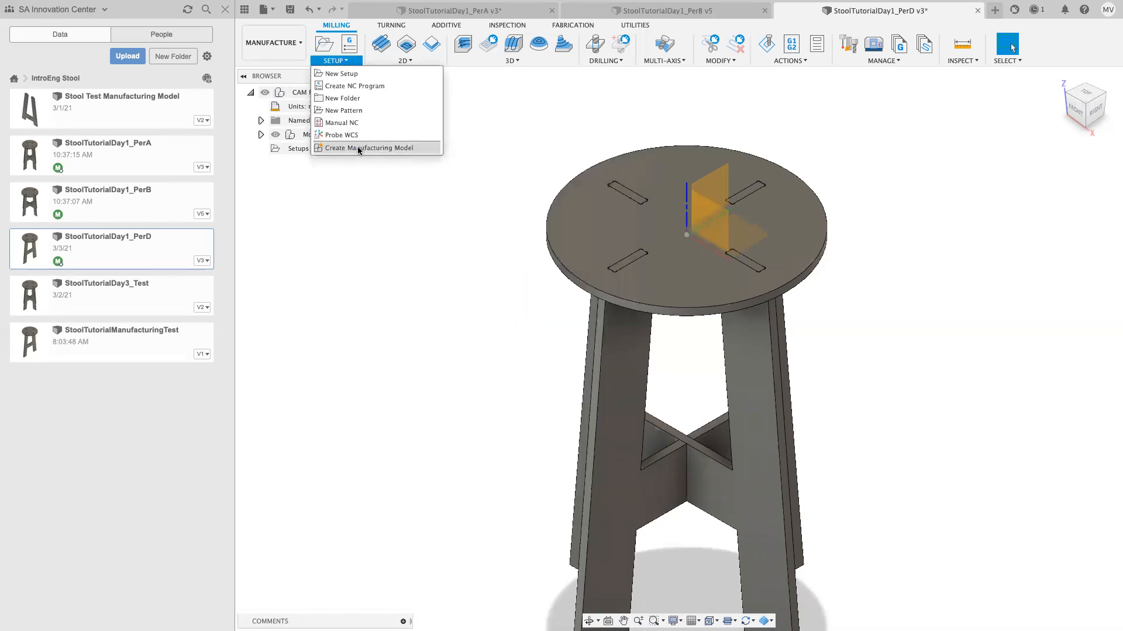
{"action": "left_click", "coordinate": [358, 149]}
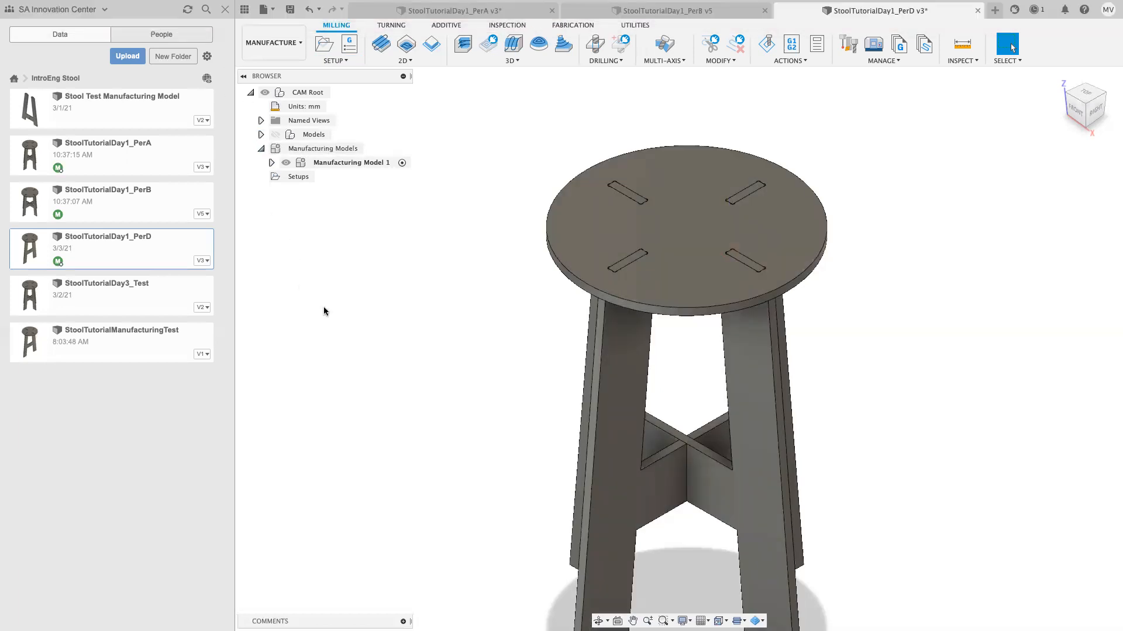
{"action": "left_click", "coordinate": [224, 11]}
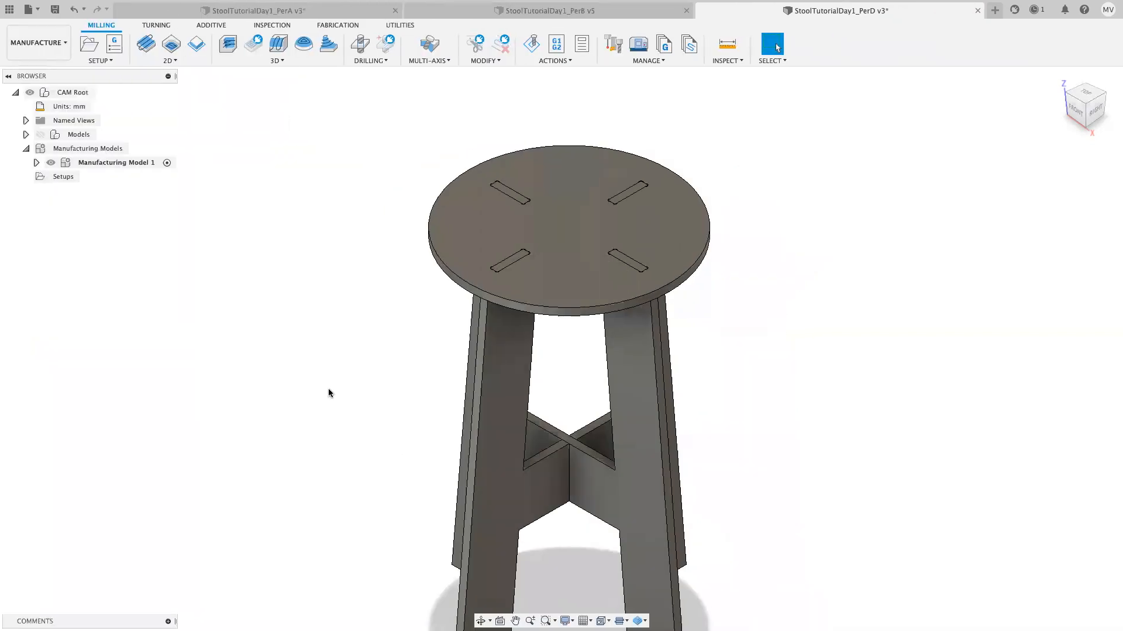
{"action": "left_click", "coordinate": [36, 163]}
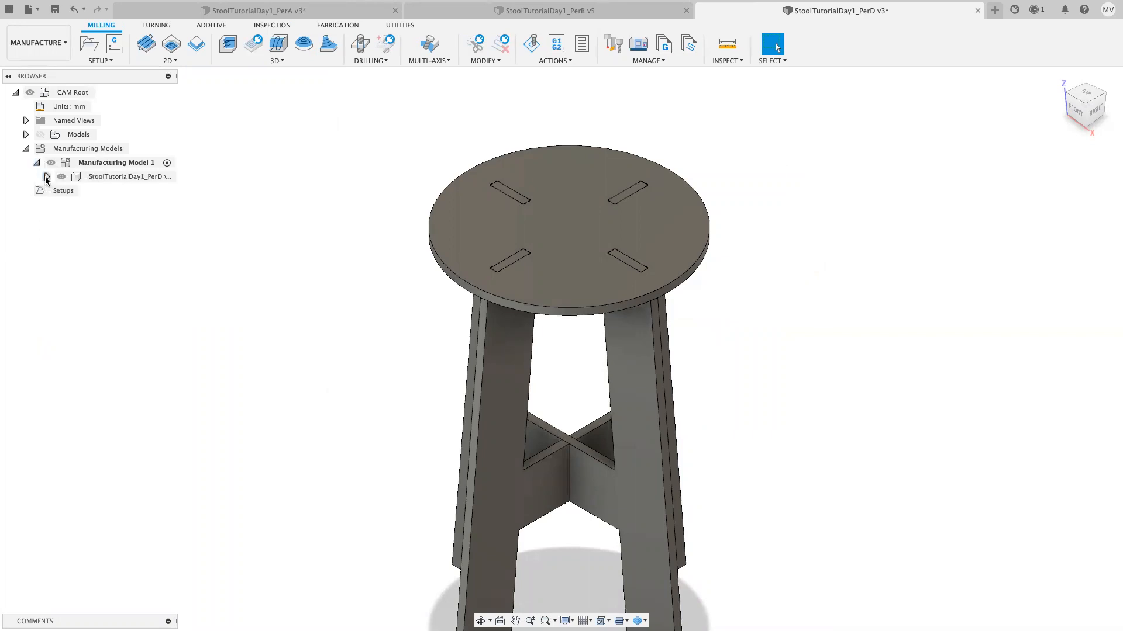
{"action": "left_click", "coordinate": [47, 176]}
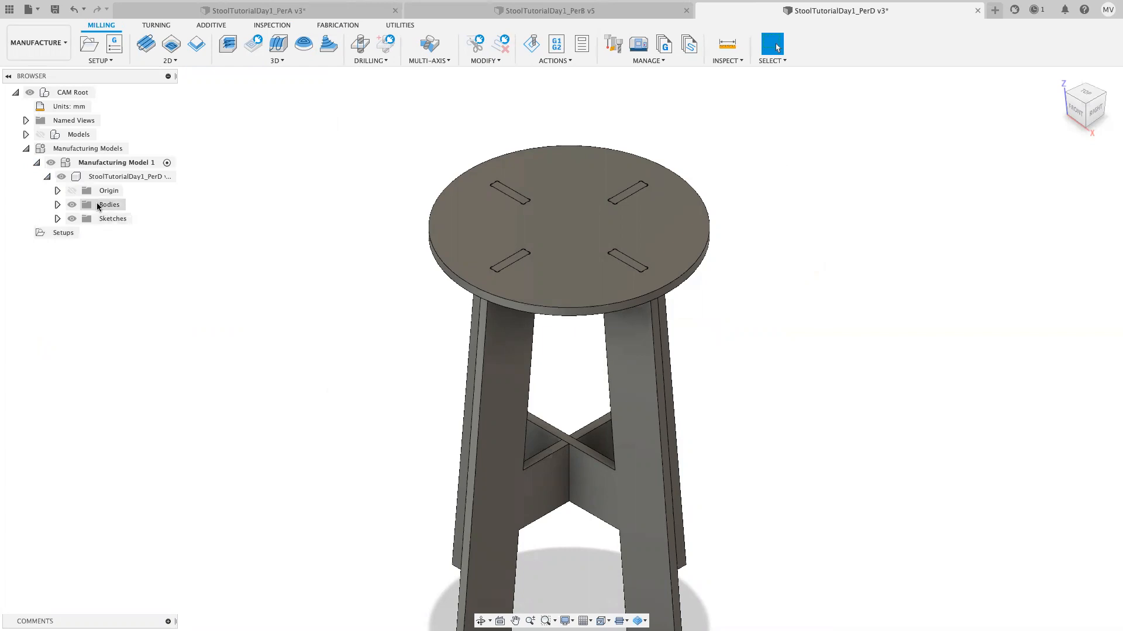
{"action": "right_click", "coordinate": [100, 164]}
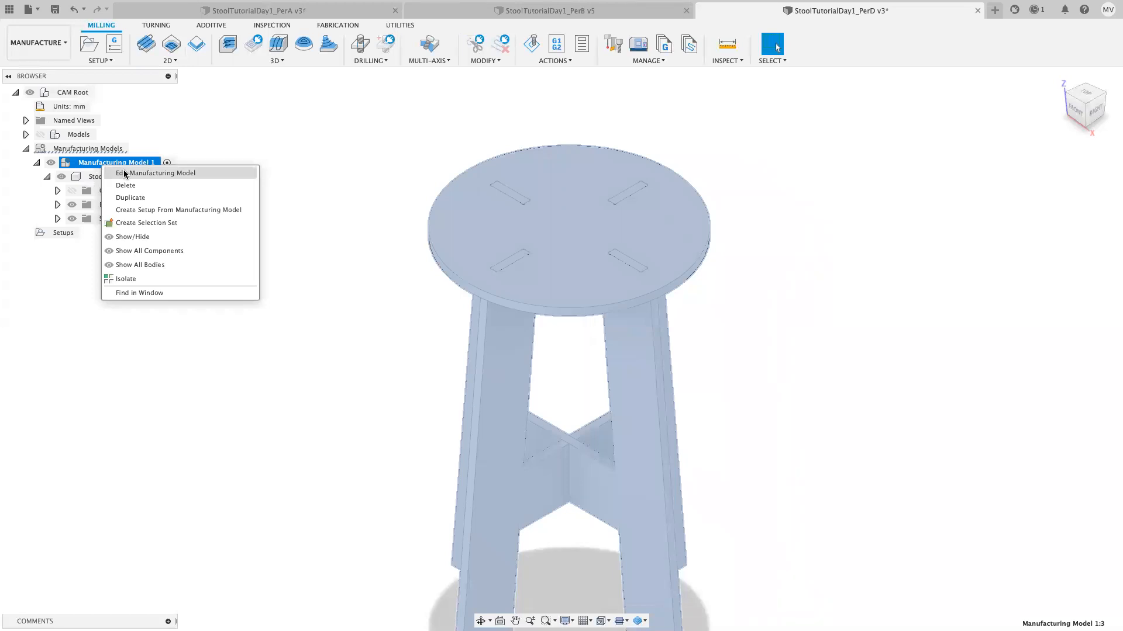
{"action": "left_click", "coordinate": [124, 174]}
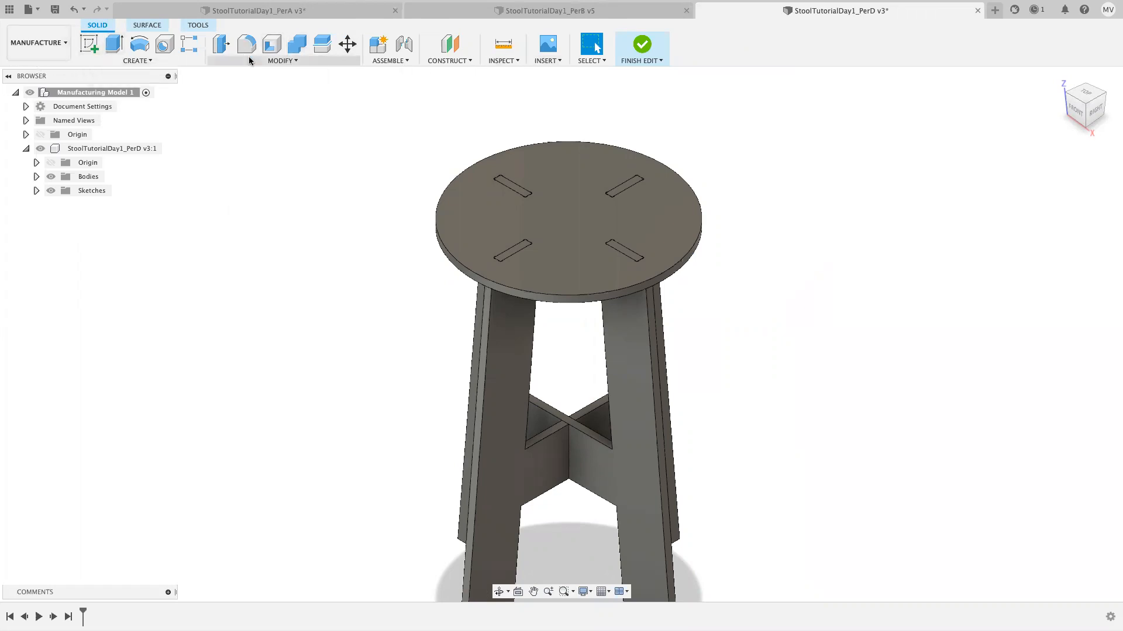
Hide the stool's bodies and start a new sketch on the horizontal XY origin plane
{"action": "left_click", "coordinate": [87, 47]}
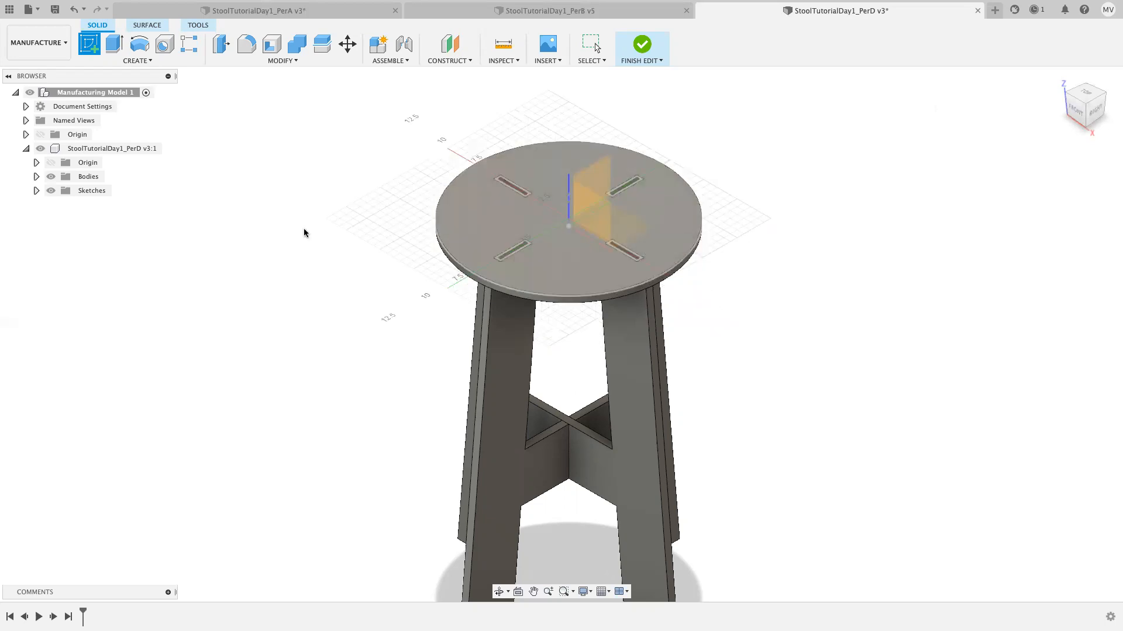
{"action": "left_click", "coordinate": [51, 176]}
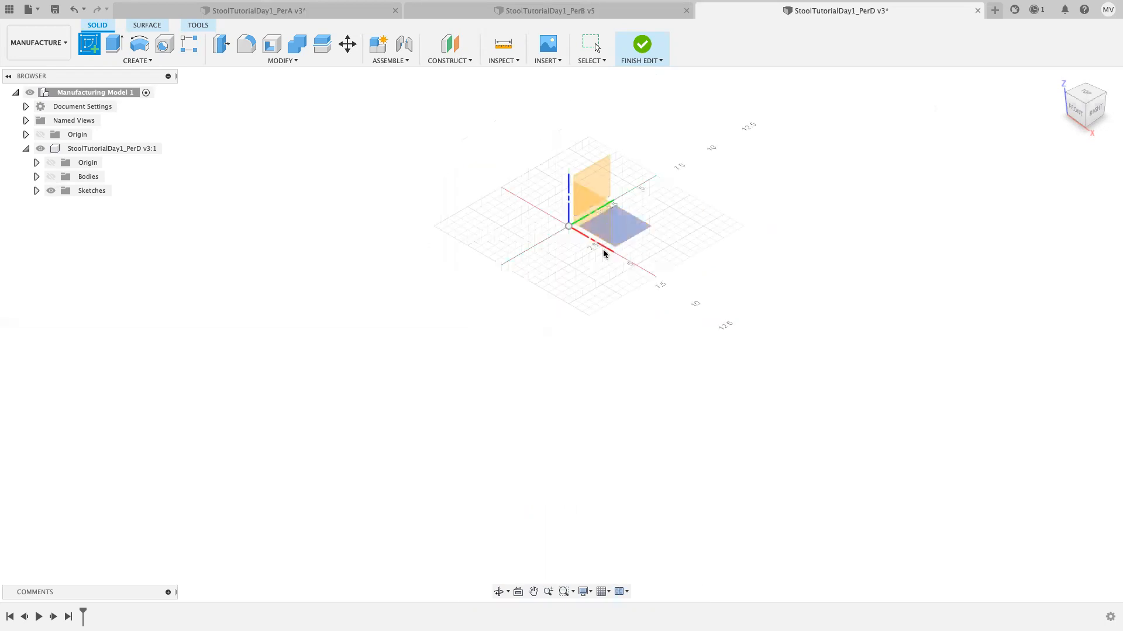
{"action": "left_click", "coordinate": [629, 235]}
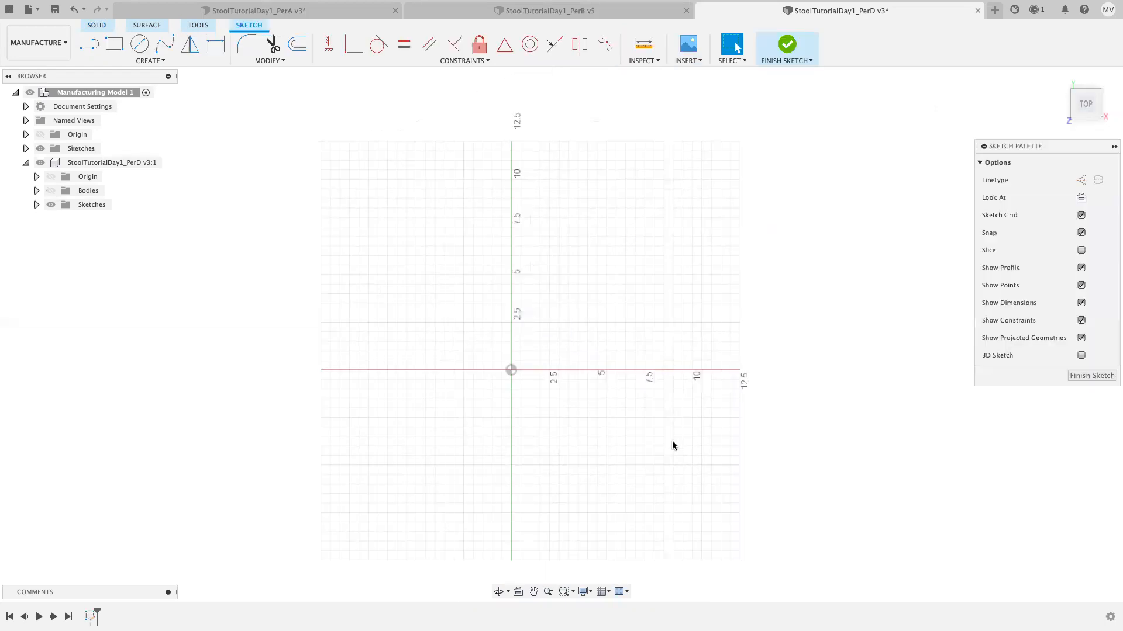
Draw a sheet-outline rectangle from the origin, 48 in high and 96 in wide, and finish the sketch
{"action": "left_click", "coordinate": [114, 44]}
{"action": "left_click", "coordinate": [512, 370]}
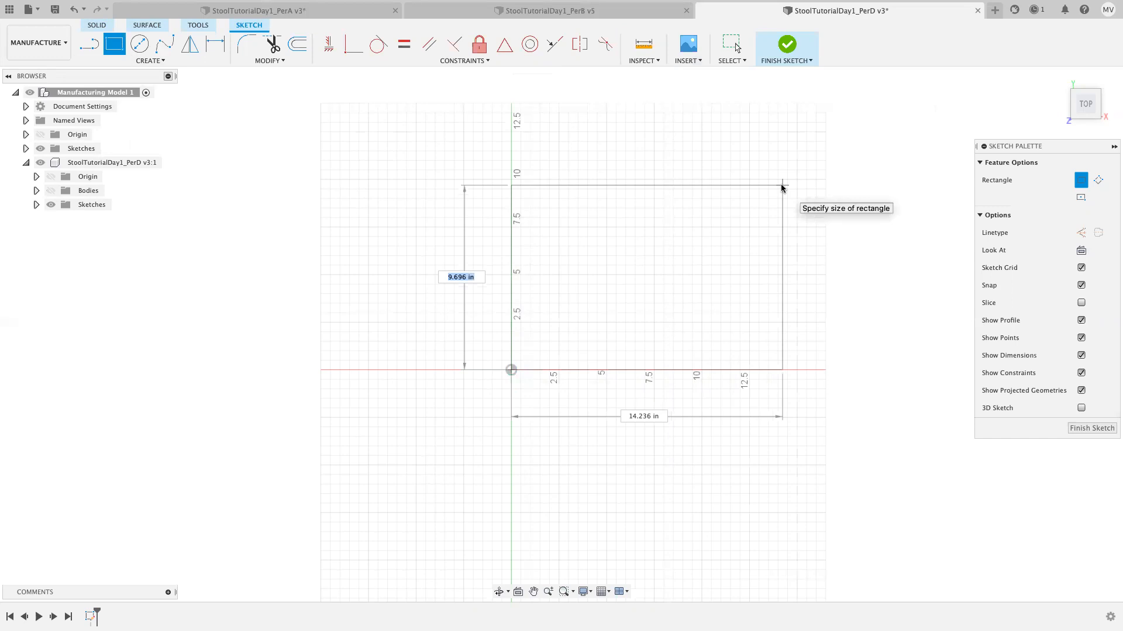
{"action": "type", "text": "48"}
{"action": "key", "text": "Tab"}
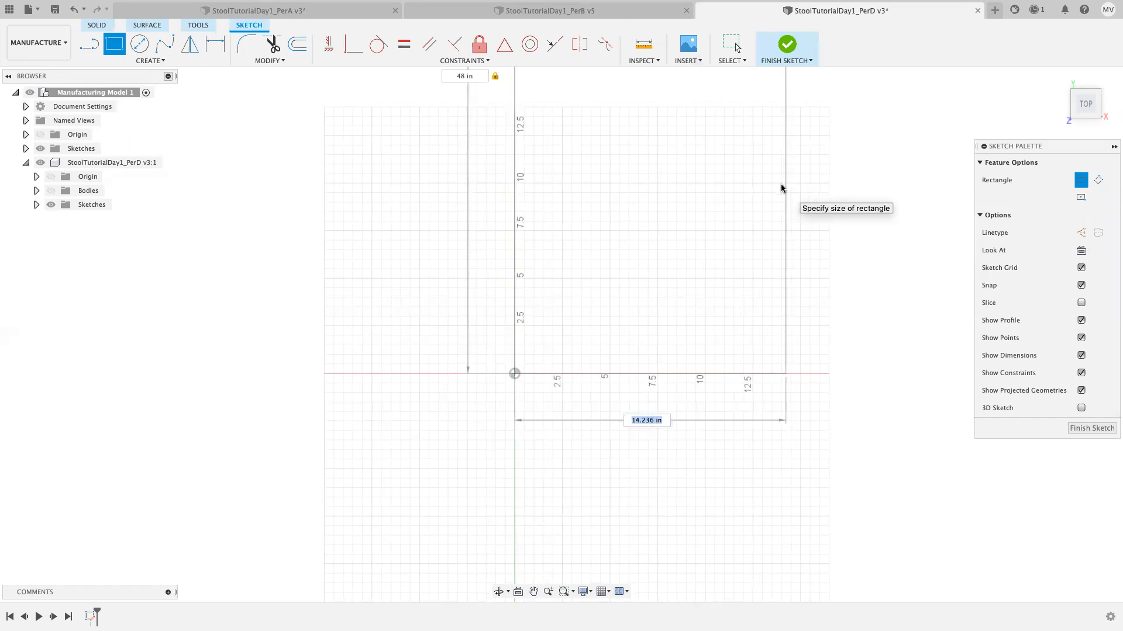
{"action": "type", "text": "96"}
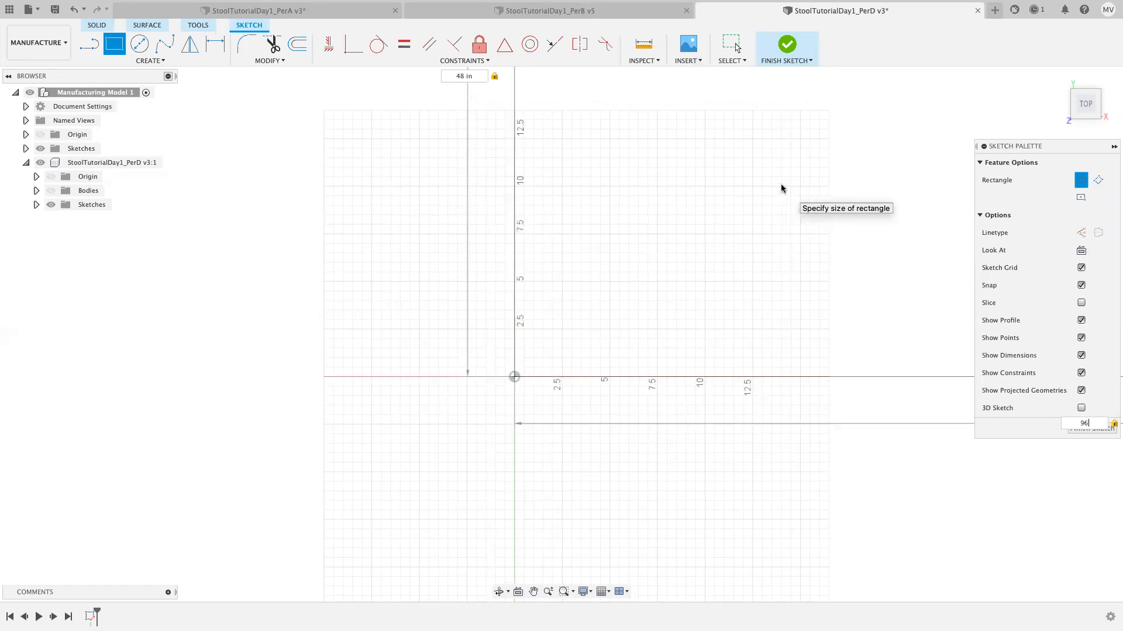
{"action": "key", "text": "Return"}
{"action": "key", "text": "Escape"}
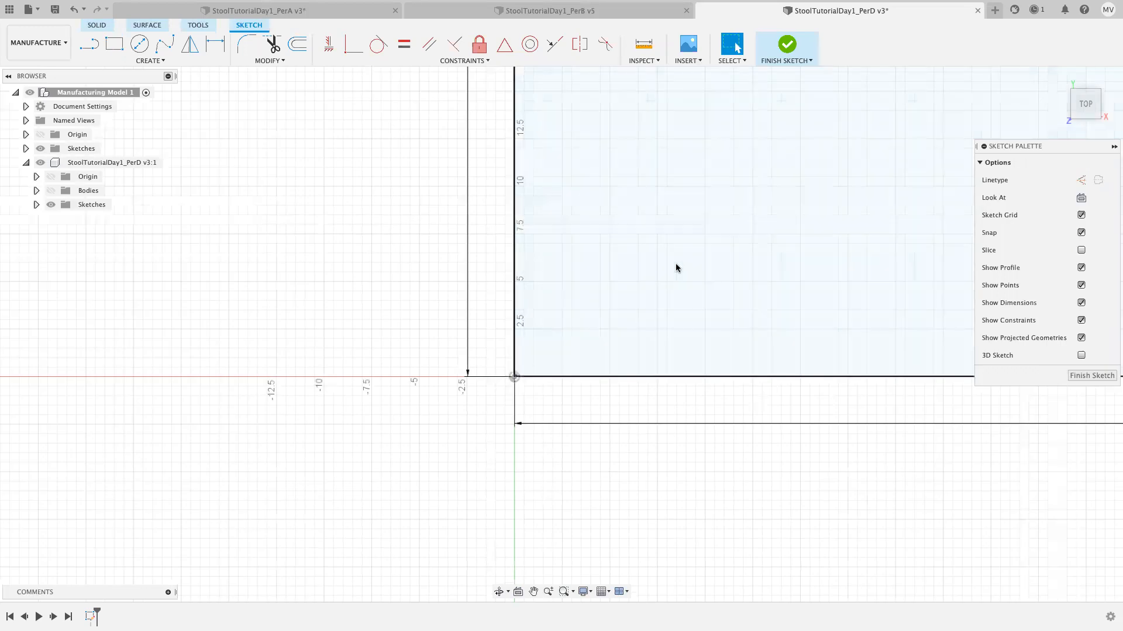
{"action": "scroll", "coordinate": [676, 267], "scroll_direction": "down", "scroll_amount": 5}
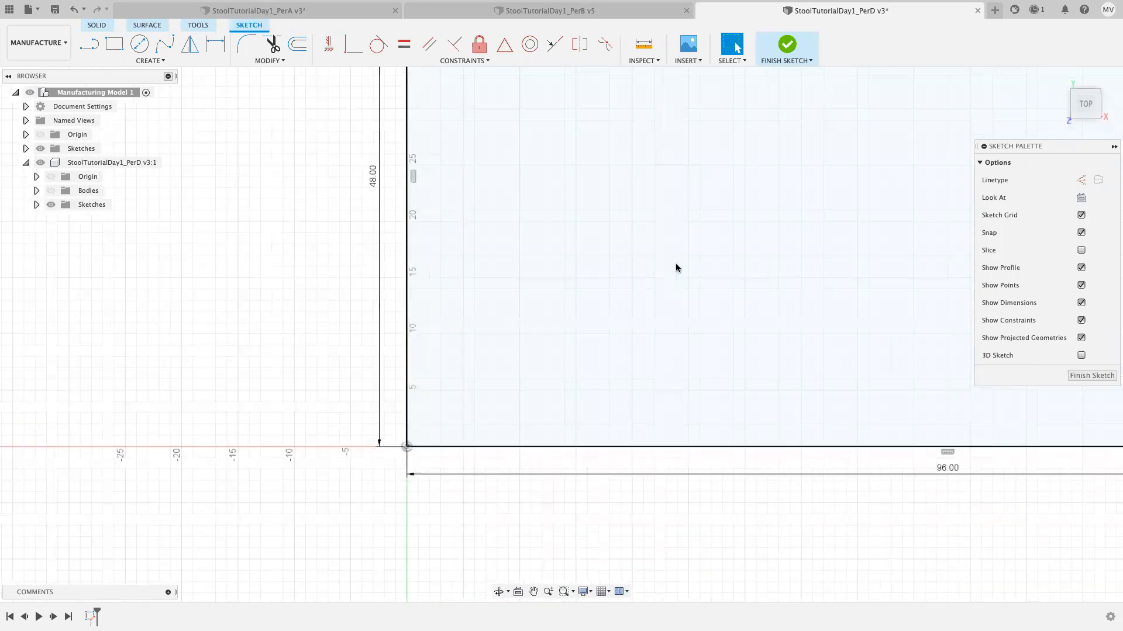
{"action": "scroll", "coordinate": [676, 268], "scroll_direction": "down", "scroll_amount": 3}
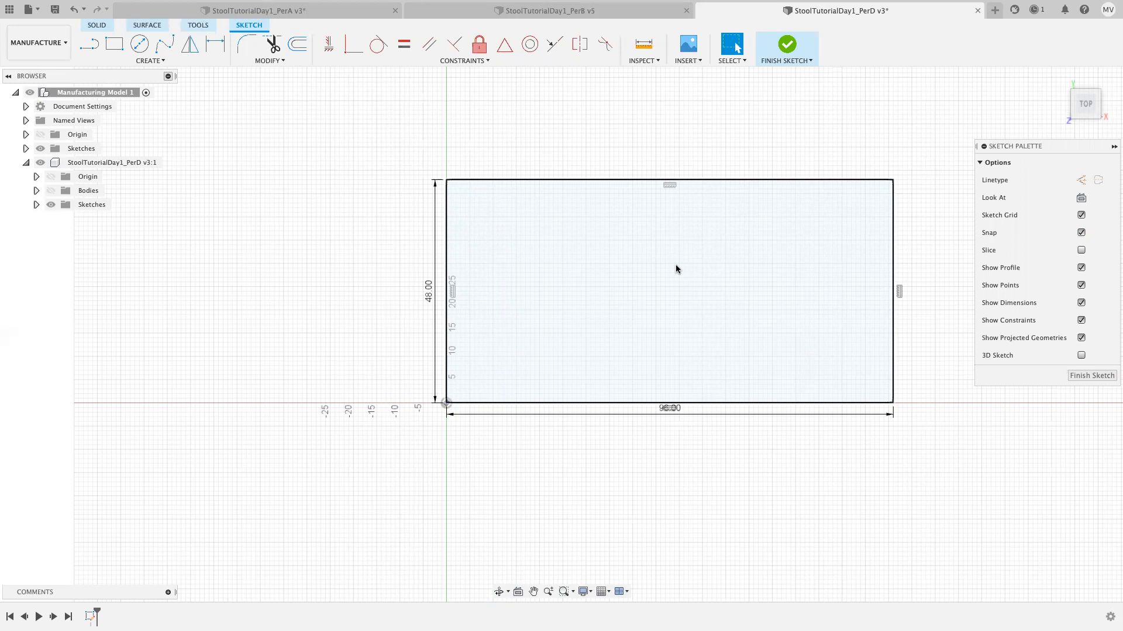
{"action": "left_click", "coordinate": [787, 46]}
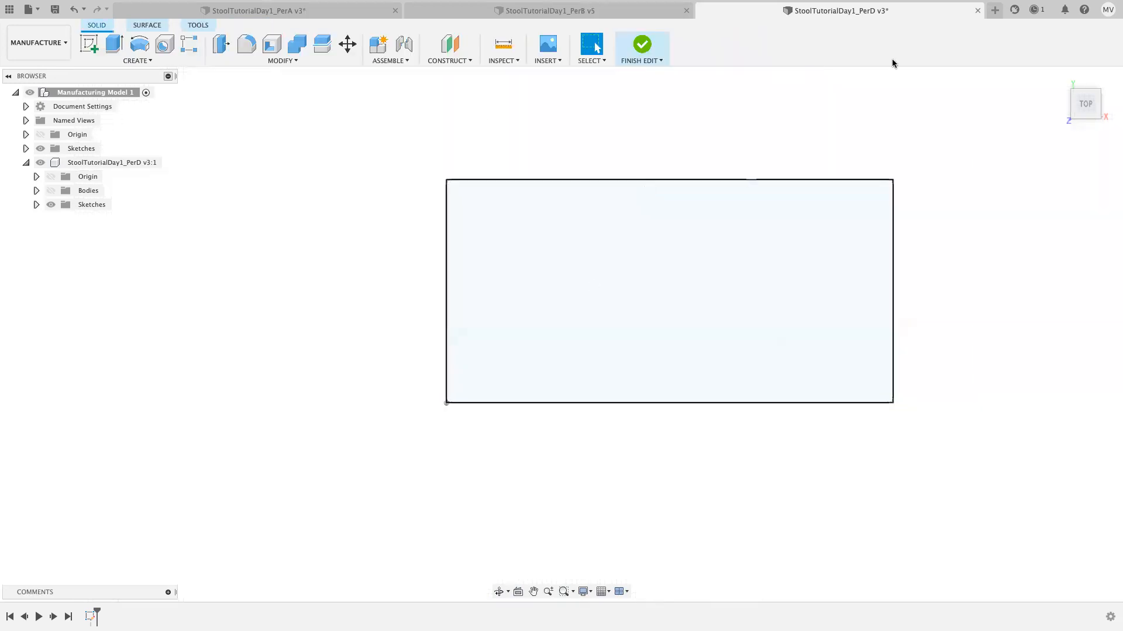
Return to the isometric home view and show the stool's bodies again beside the rectangle
{"action": "left_click", "coordinate": [1060, 80]}
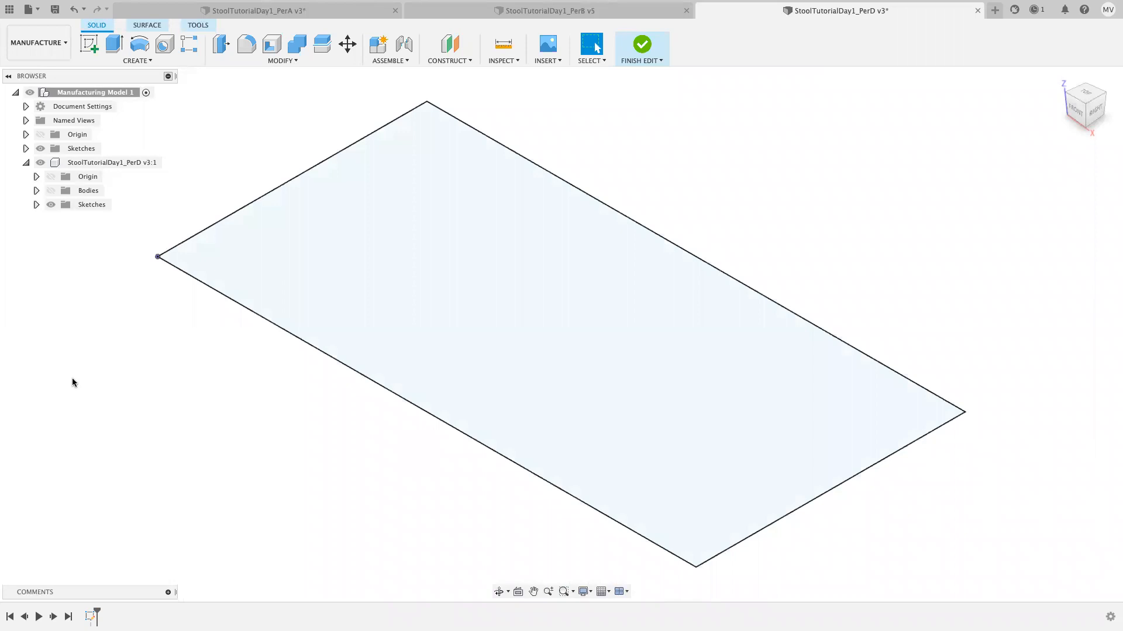
{"action": "left_click", "coordinate": [50, 193]}
{"action": "left_click", "coordinate": [50, 191]}
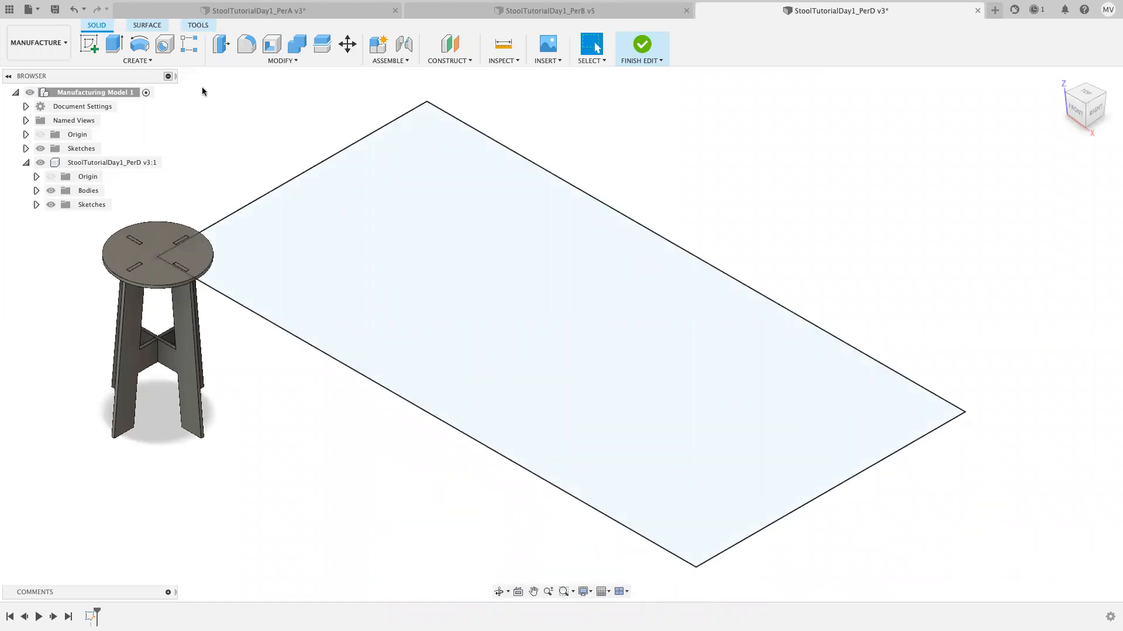
{"action": "left_click", "coordinate": [275, 62]}
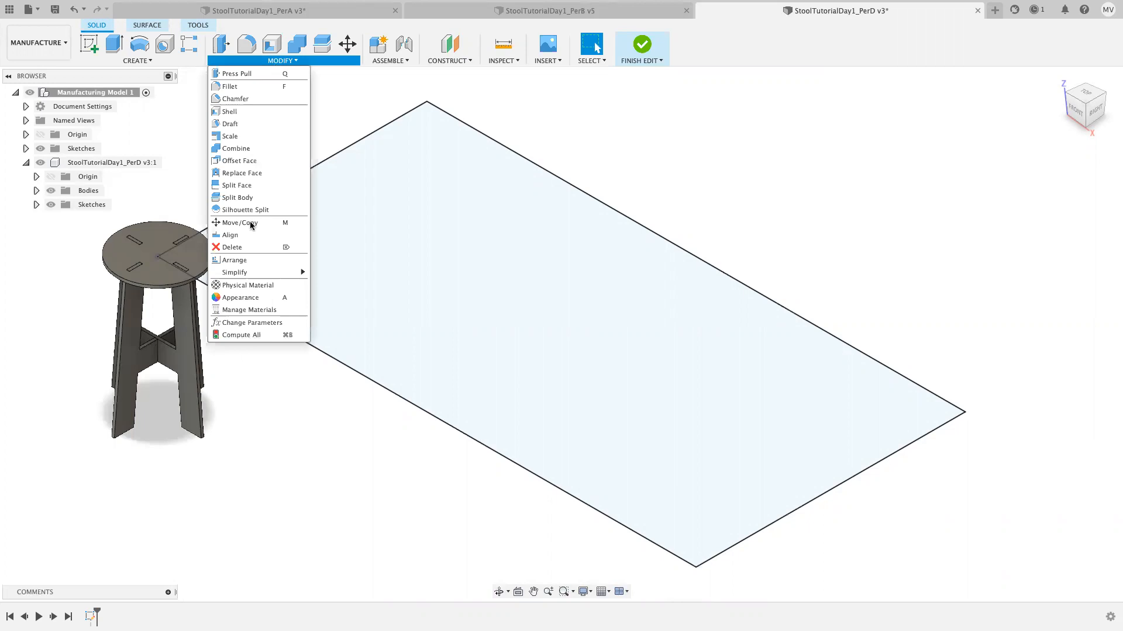
{"action": "left_click", "coordinate": [240, 263]}
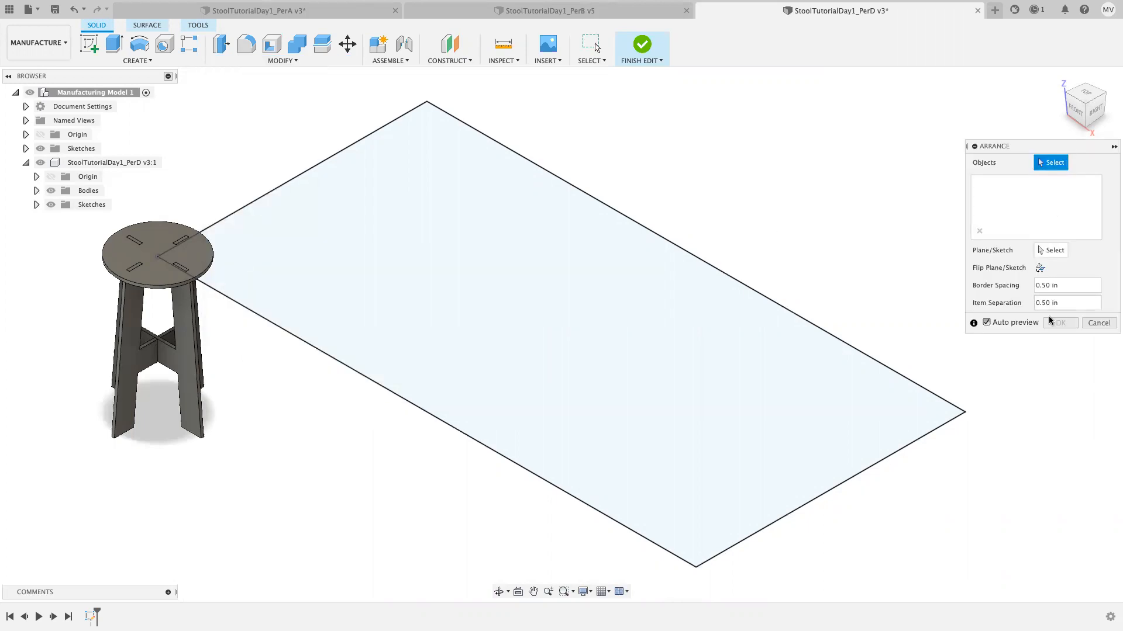
{"action": "left_click", "coordinate": [1051, 252]}
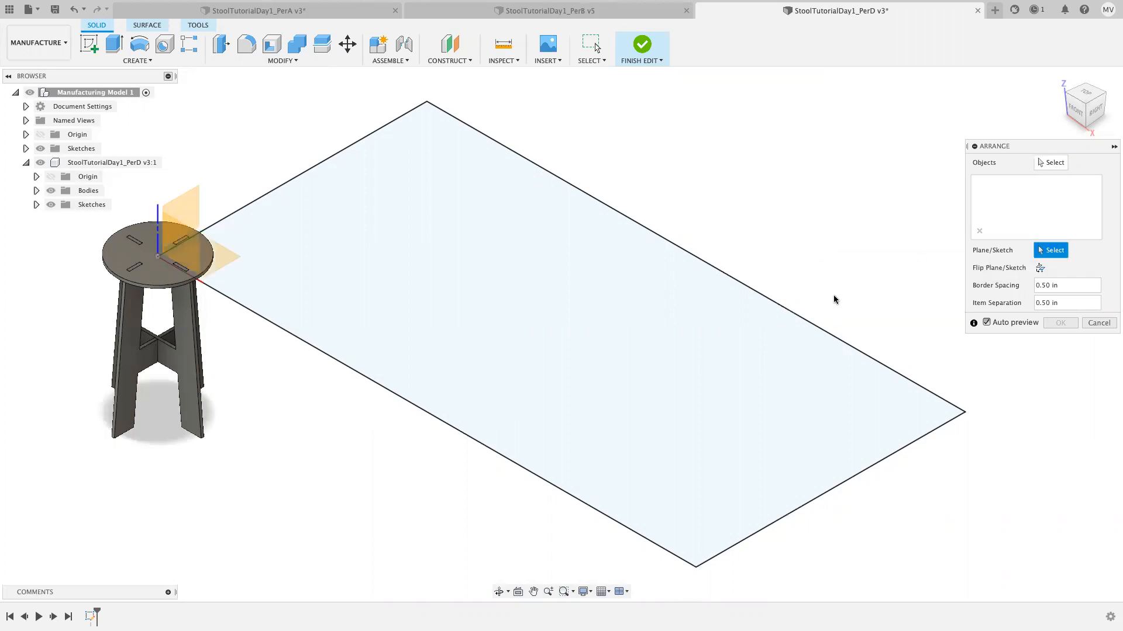
{"action": "left_click", "coordinate": [616, 351]}
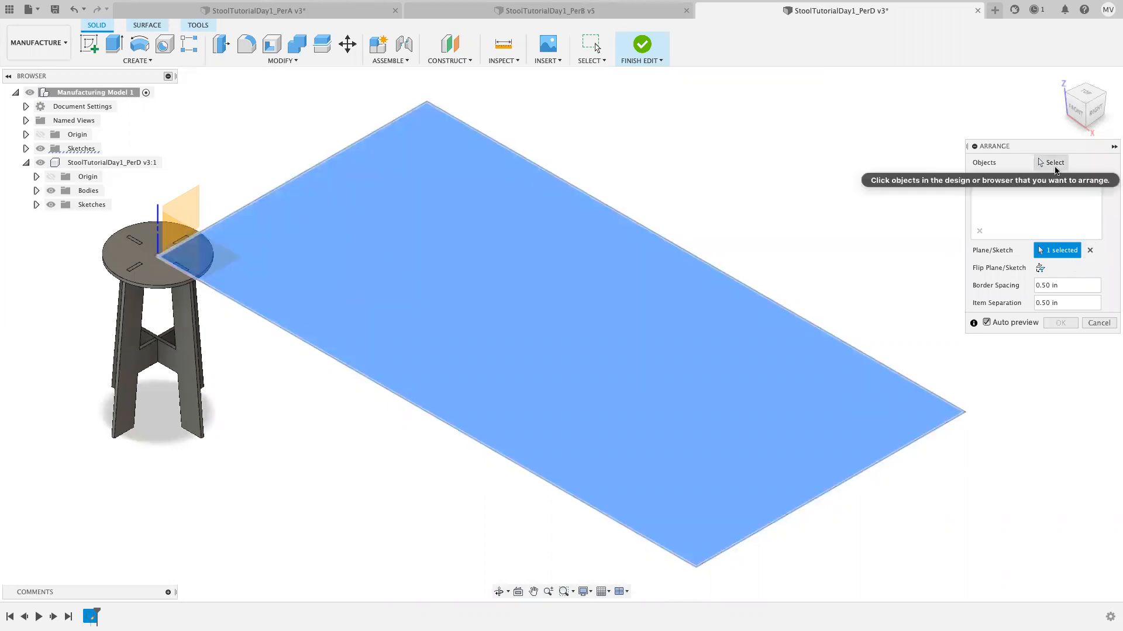
{"action": "left_click", "coordinate": [293, 61]}
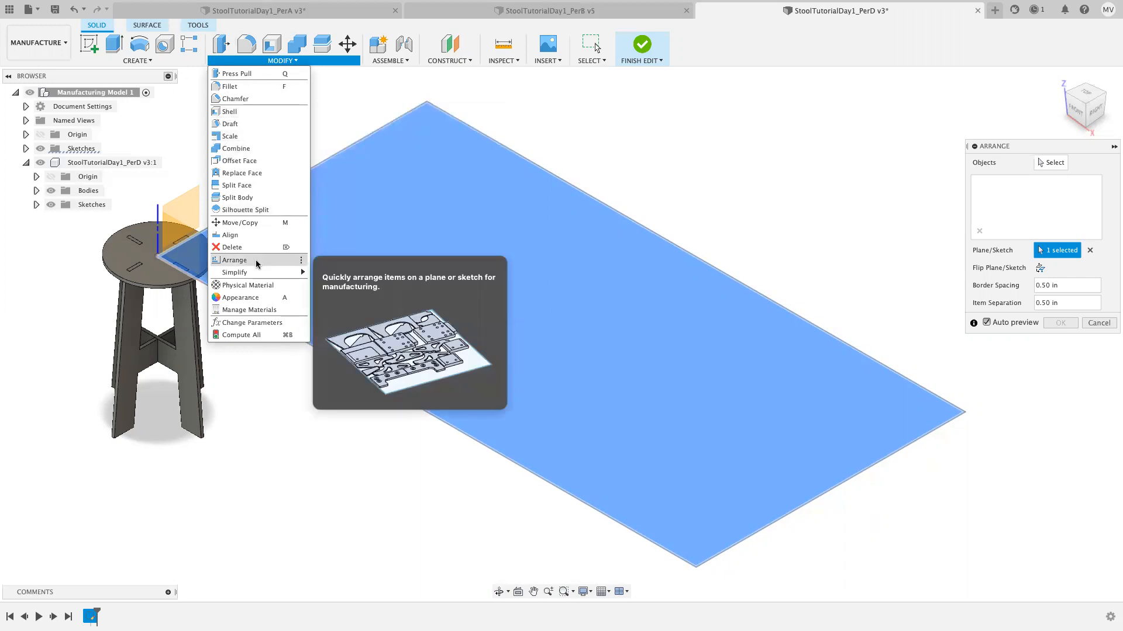
{"action": "left_click", "coordinate": [667, 168]}
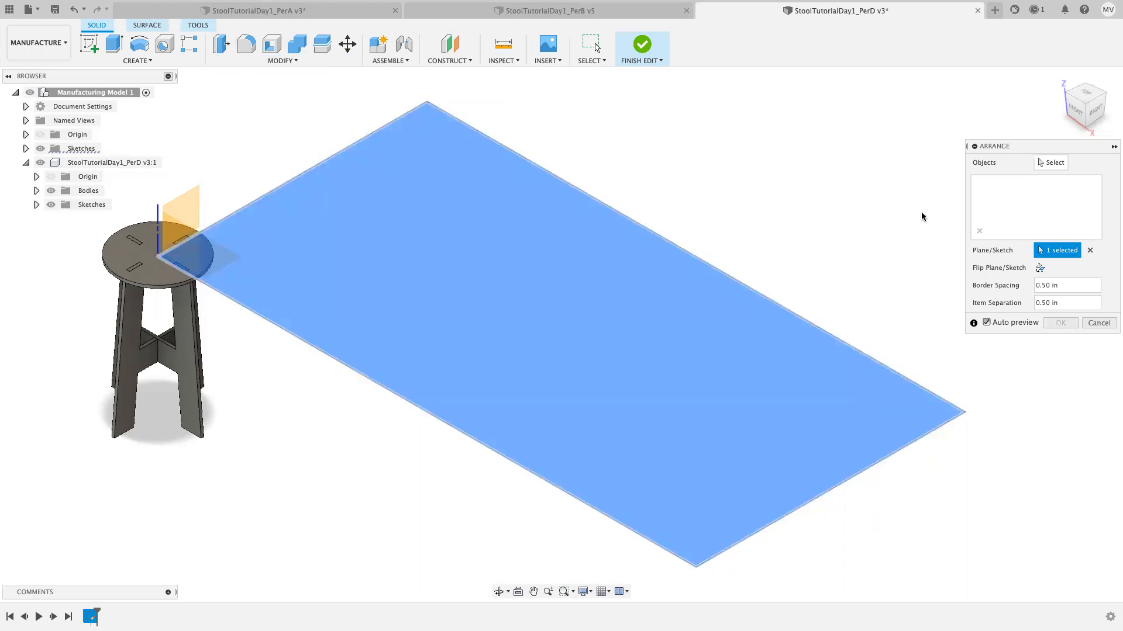
{"action": "left_click", "coordinate": [1047, 163]}
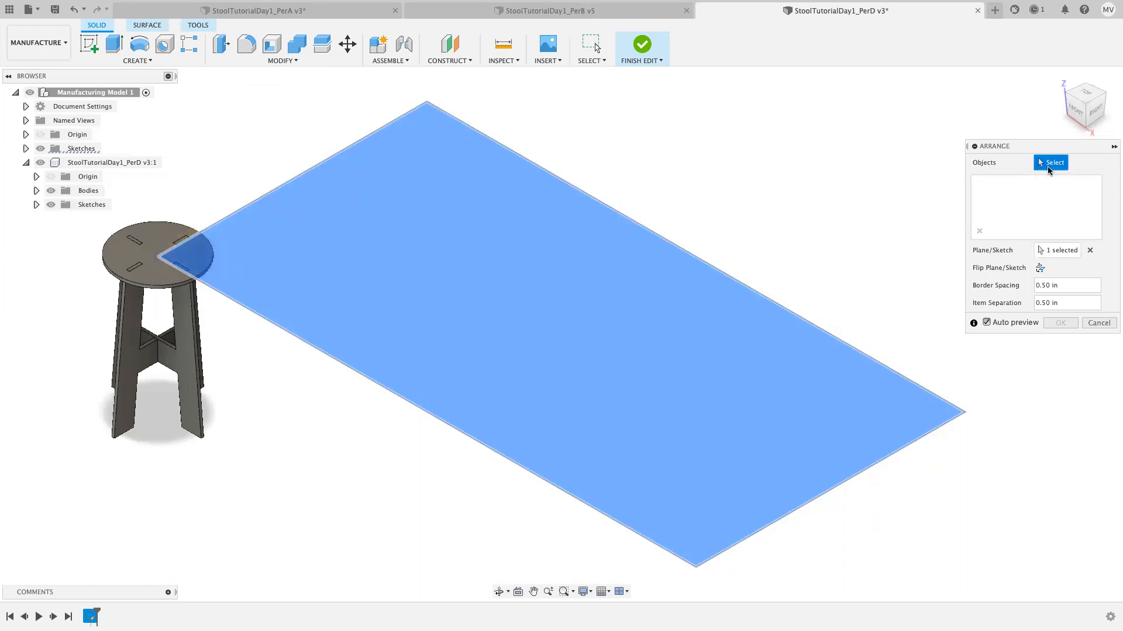
{"action": "left_click", "coordinate": [153, 229]}
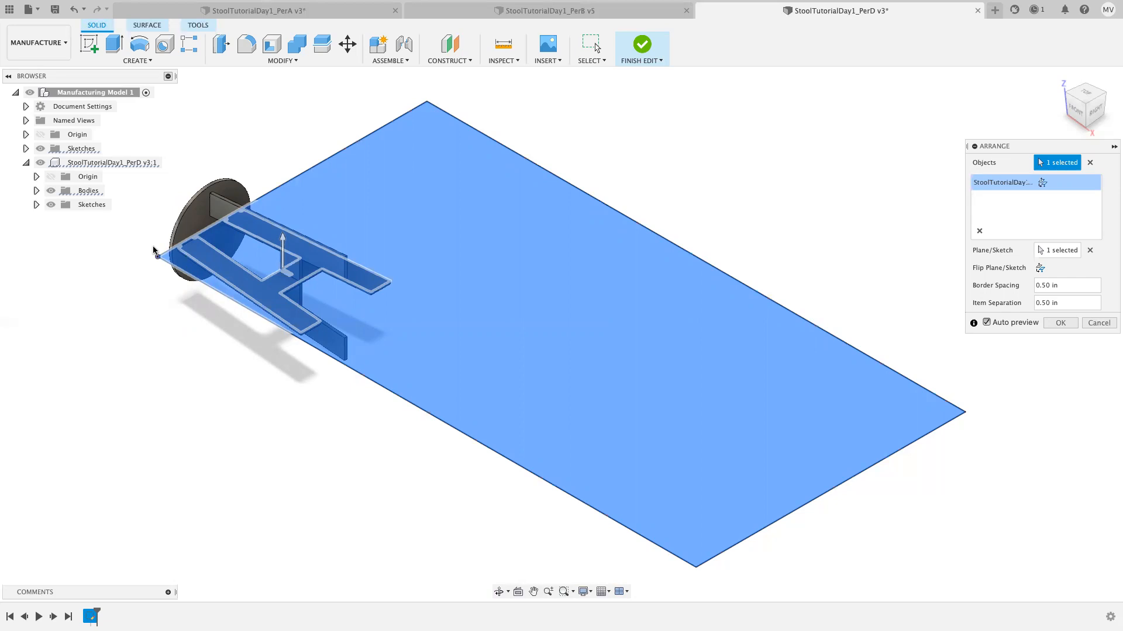
{"action": "left_click", "coordinate": [1097, 324]}
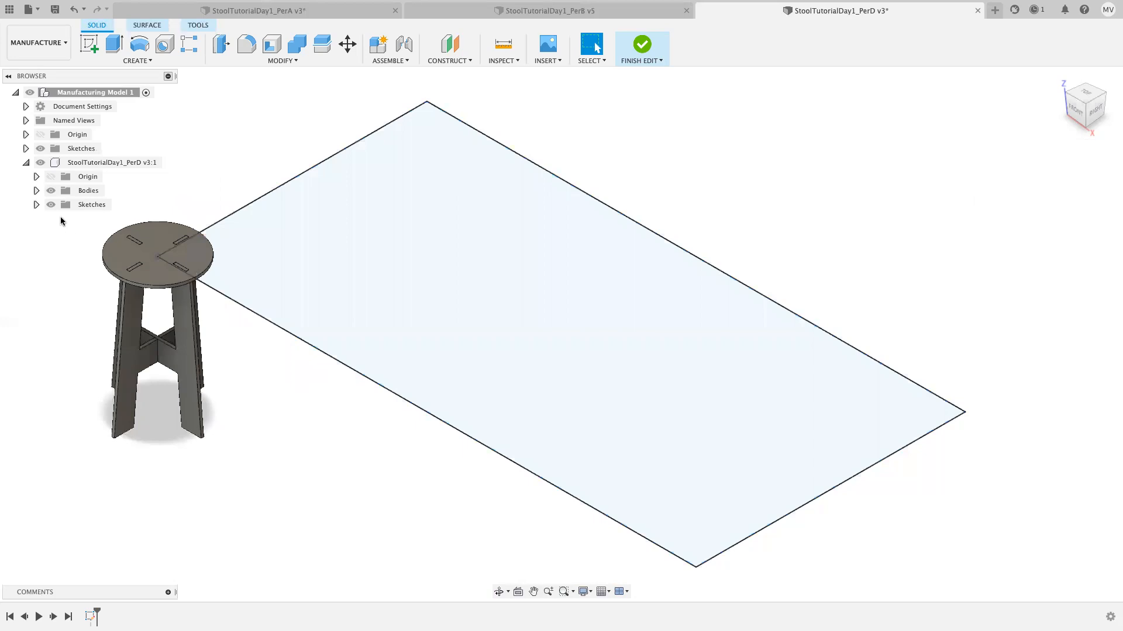
Create separate components from all of the stool's bodies
{"action": "left_click", "coordinate": [36, 191]}
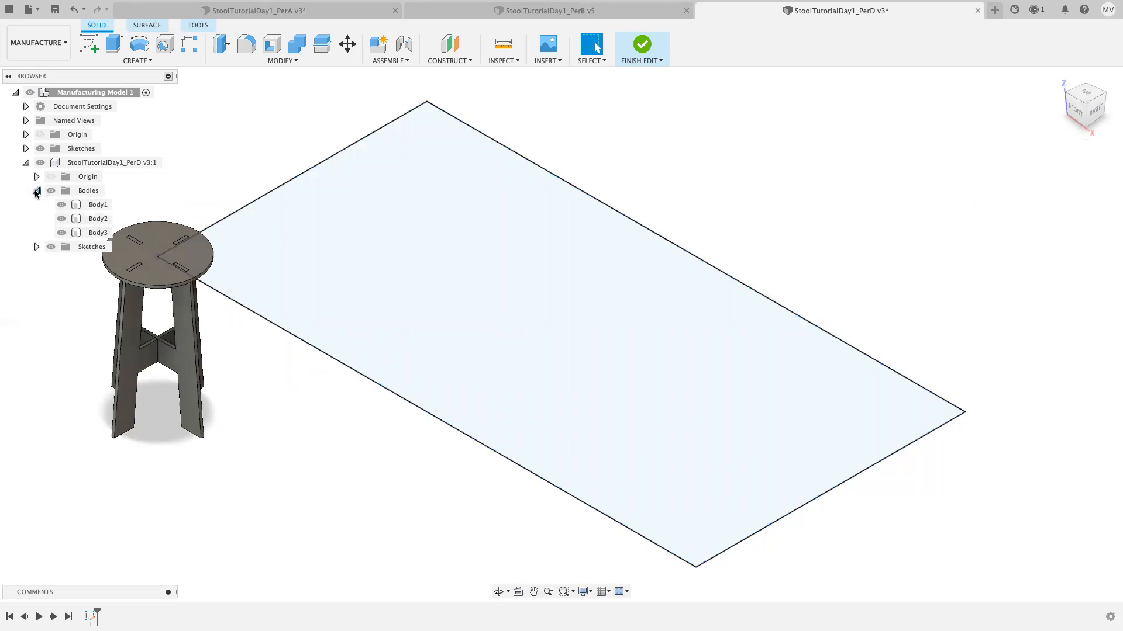
{"action": "right_click", "coordinate": [83, 192]}
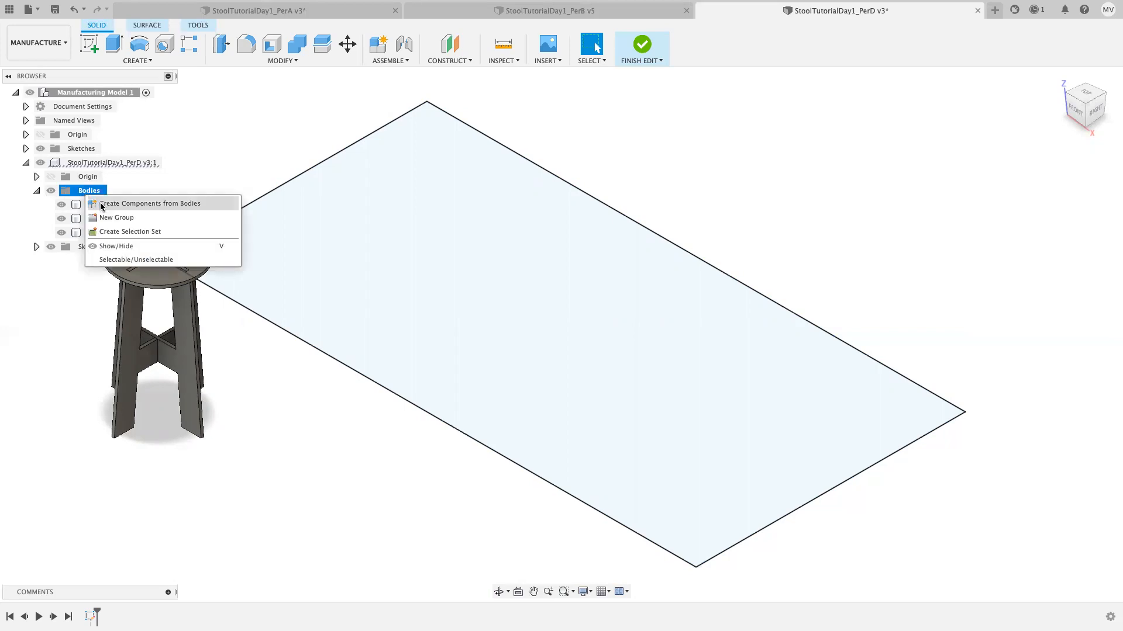
{"action": "left_click", "coordinate": [100, 205]}
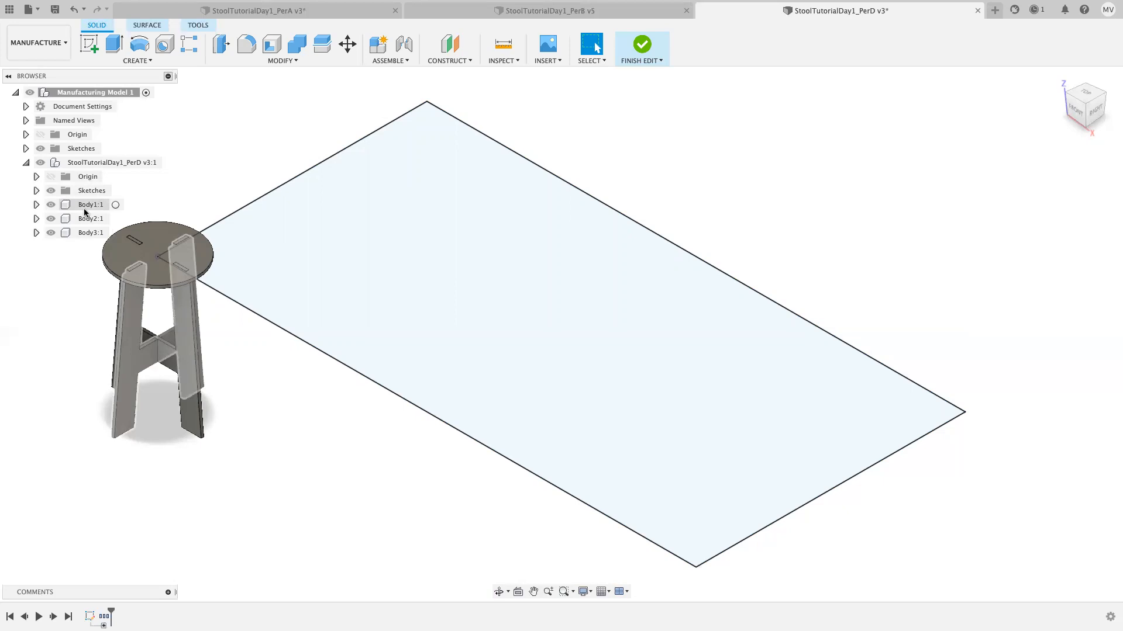
Arrange the round seat and both leg components flat on the rectangular sheet sketch with the Arrange command
{"action": "left_click", "coordinate": [265, 62]}
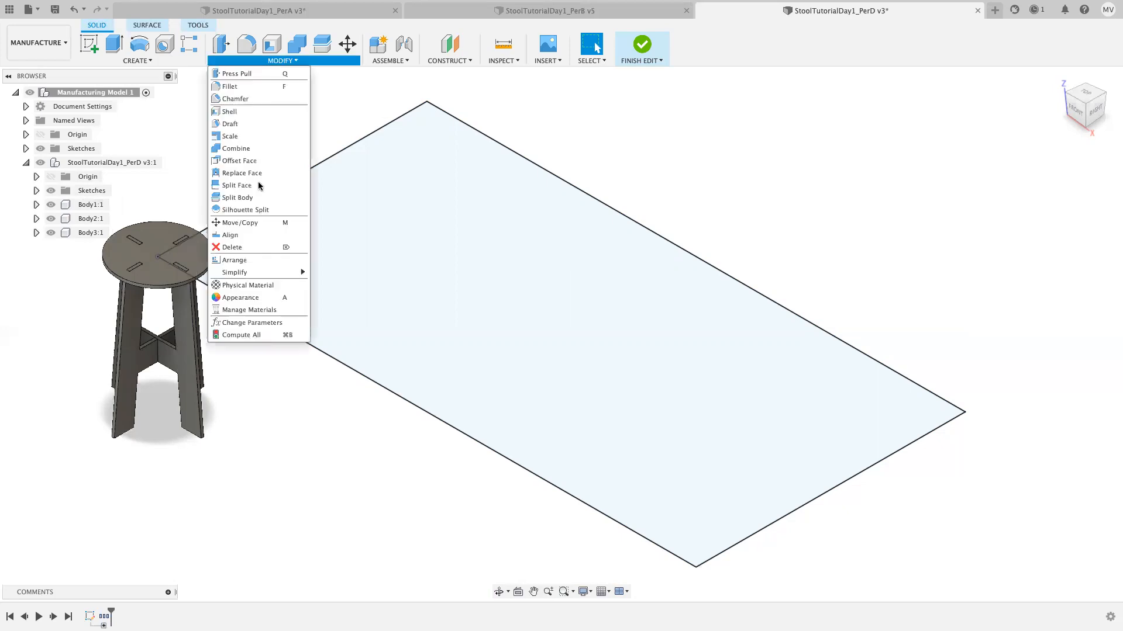
{"action": "left_click", "coordinate": [257, 261]}
{"action": "left_click", "coordinate": [1050, 250]}
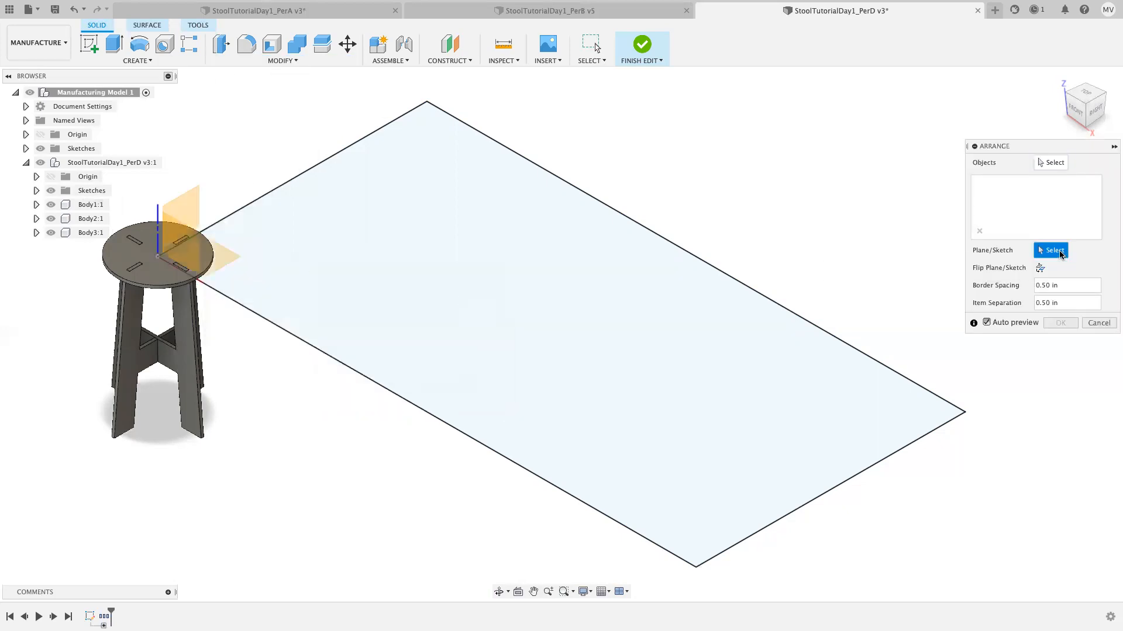
{"action": "left_click", "coordinate": [464, 316]}
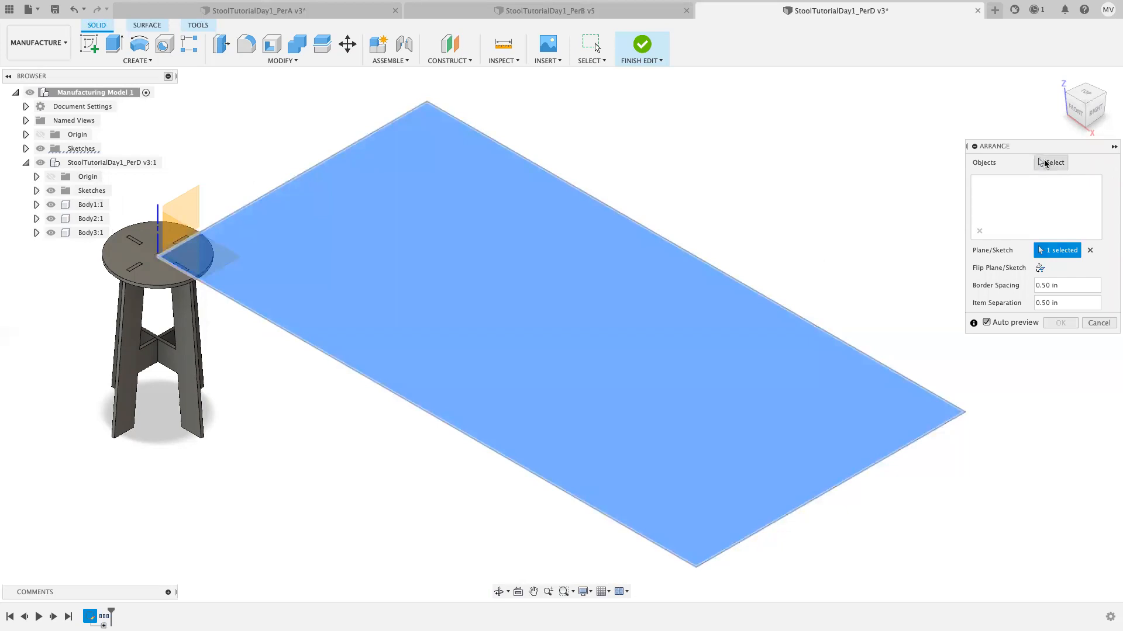
{"action": "left_click", "coordinate": [1050, 163]}
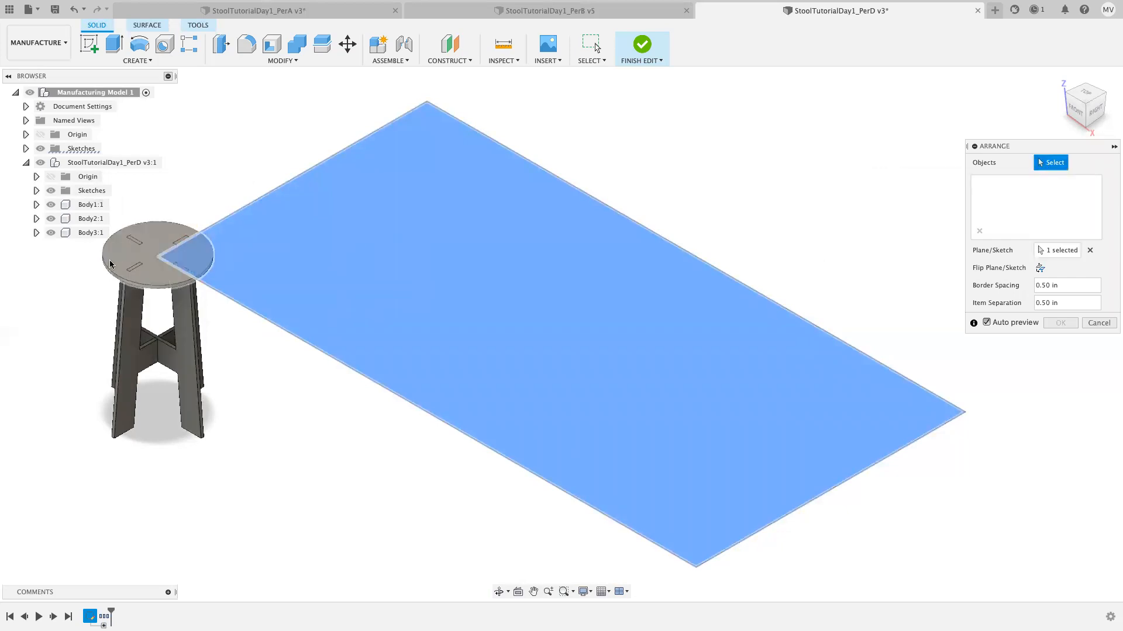
{"action": "left_click", "coordinate": [159, 235]}
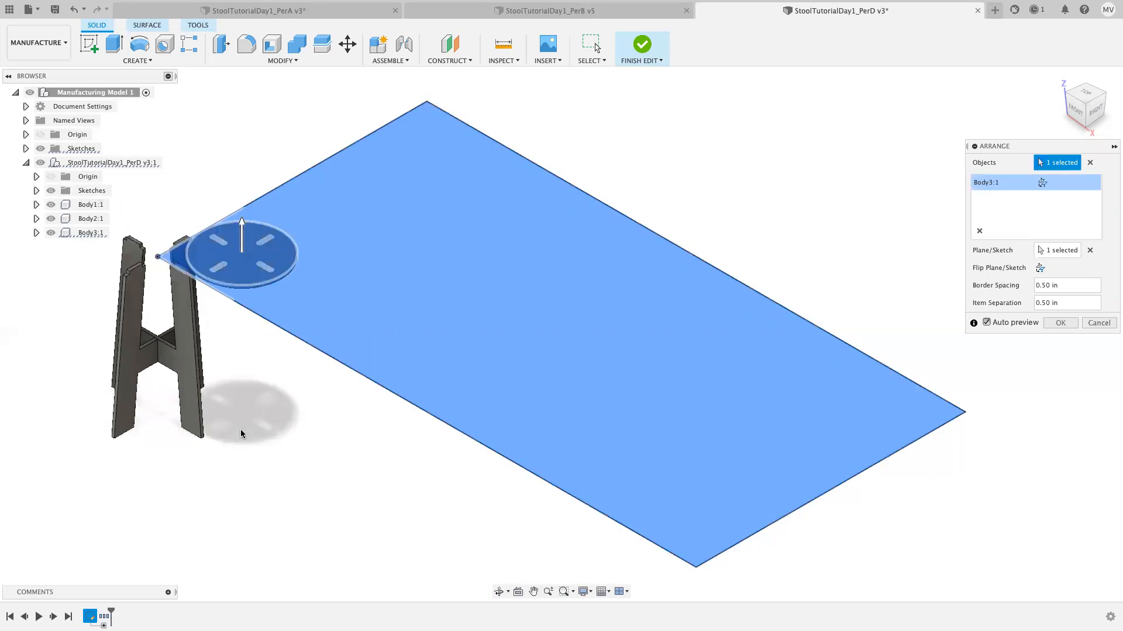
{"action": "left_click", "coordinate": [136, 358]}
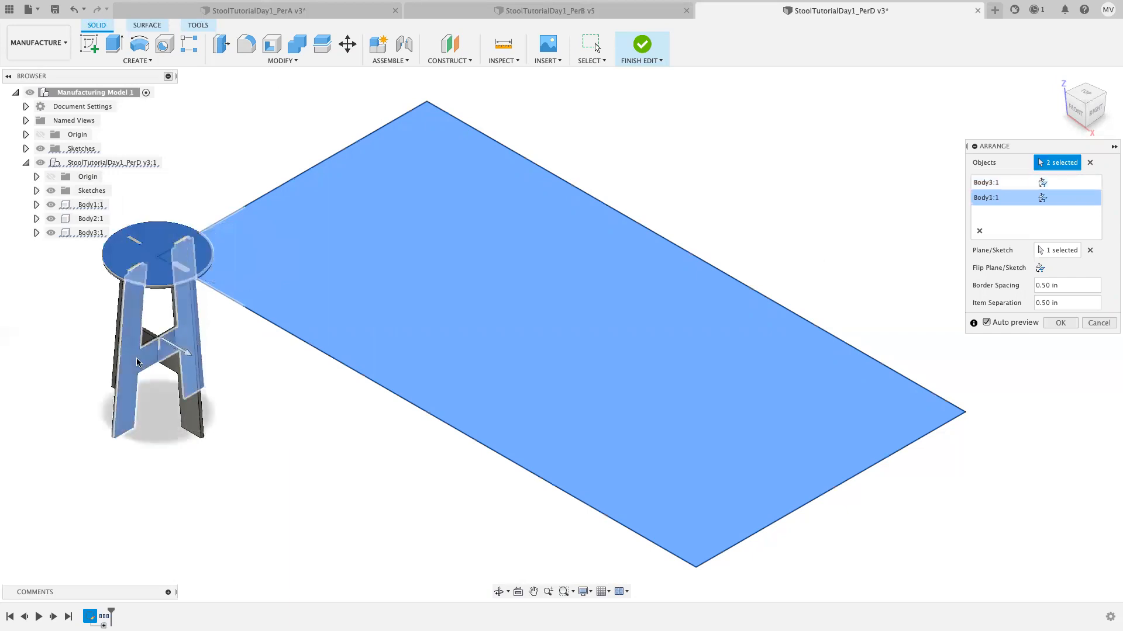
{"action": "left_click", "coordinate": [124, 330]}
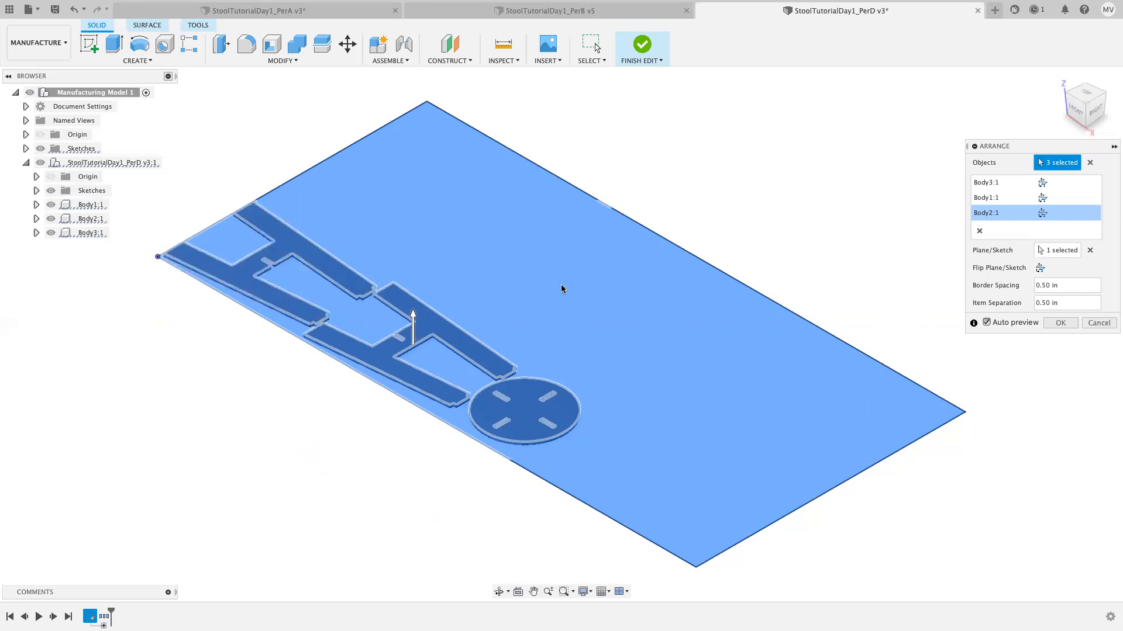
{"action": "left_click", "coordinate": [1059, 324]}
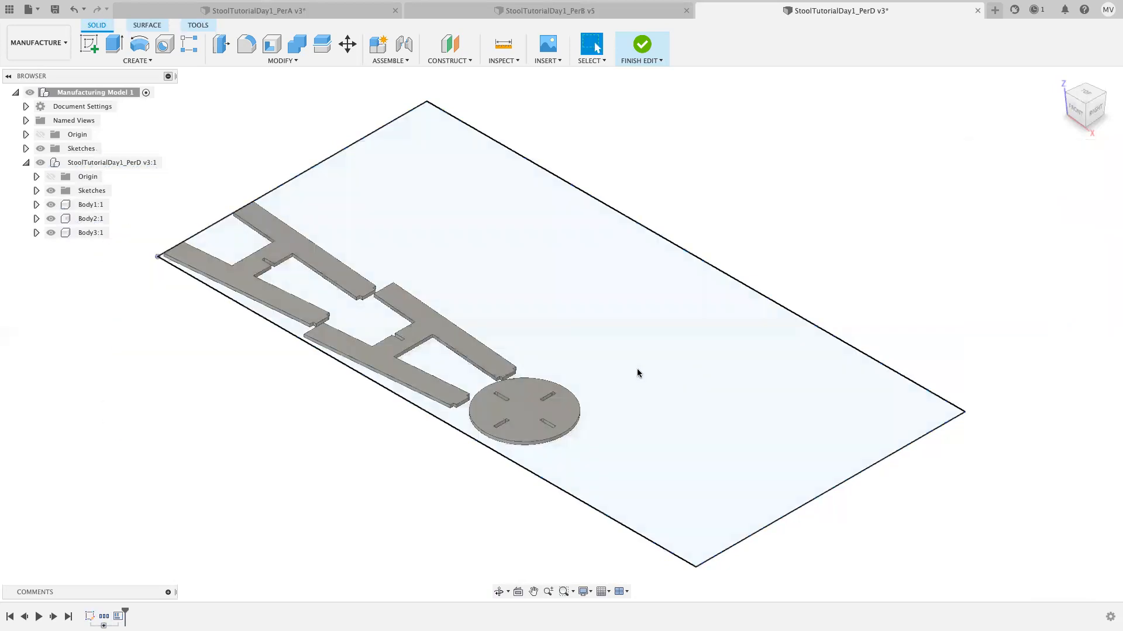
View the assembled stool in the Design workspace and return to the Manufacture workspace, outside the manufacturing model's edit mode
{"action": "left_click", "coordinate": [36, 42]}
{"action": "left_click", "coordinate": [27, 71]}
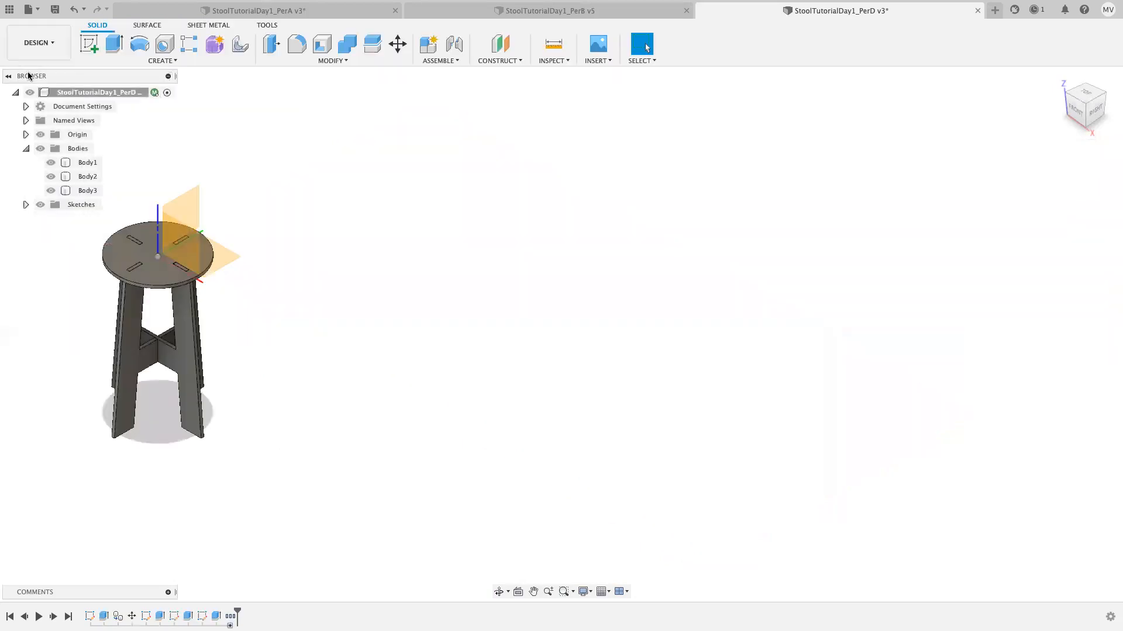
{"action": "mouse_move", "coordinate": [1059, 78]}
{"action": "left_click", "coordinate": [44, 41]}
{"action": "left_click", "coordinate": [47, 176]}
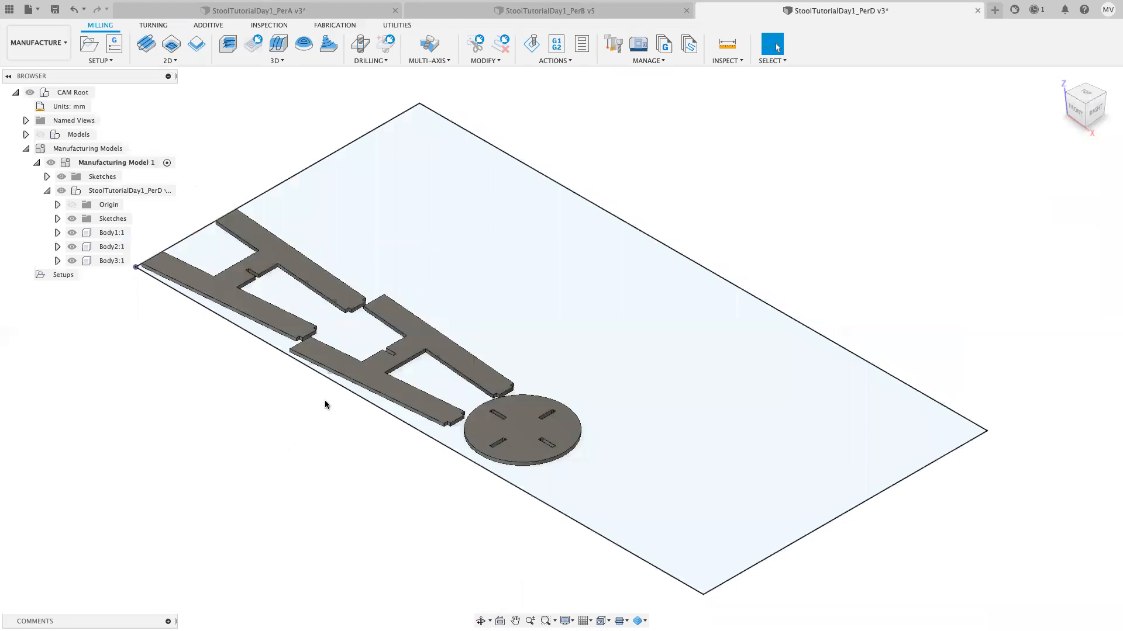
Start a milling setup with the leg piece nearest the sheet origin as its model and the origin at the stock's adjacent top corner
{"action": "scroll", "coordinate": [344, 396], "scroll_direction": "up", "scroll_amount": 5}
{"action": "scroll", "coordinate": [344, 396], "scroll_direction": "left", "scroll_amount": 7}
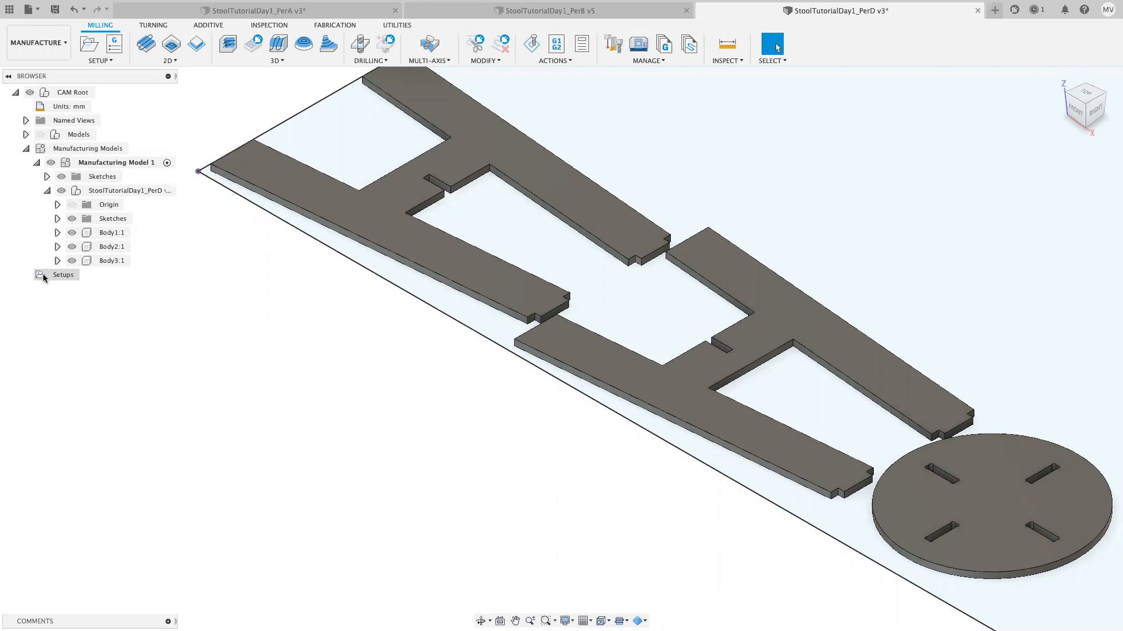
{"action": "left_click", "coordinate": [107, 61]}
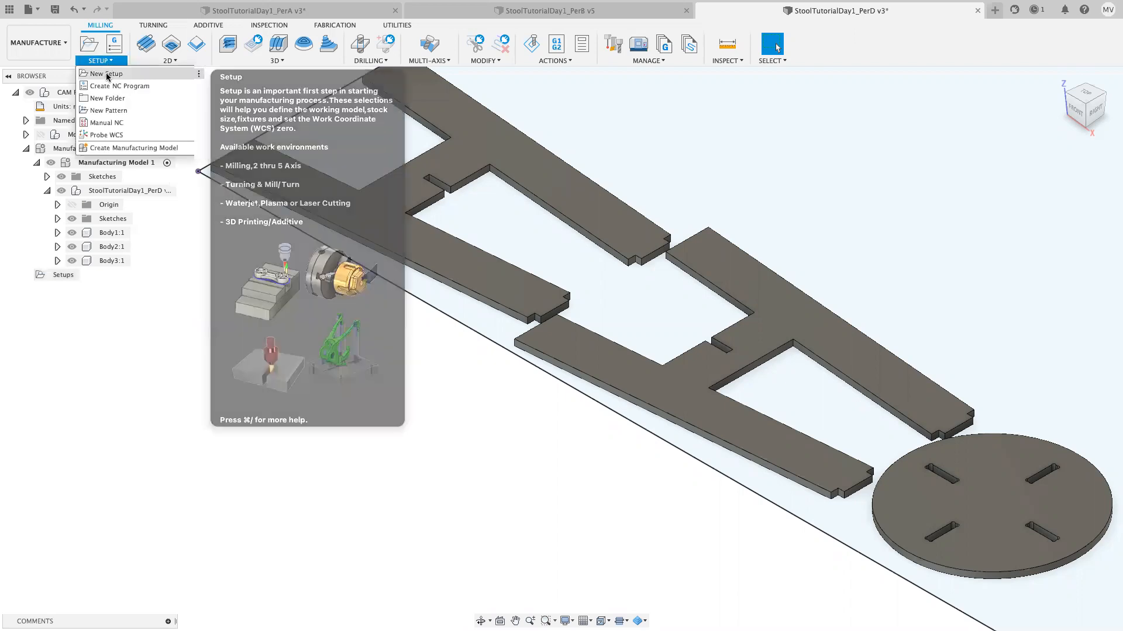
{"action": "left_click", "coordinate": [107, 74]}
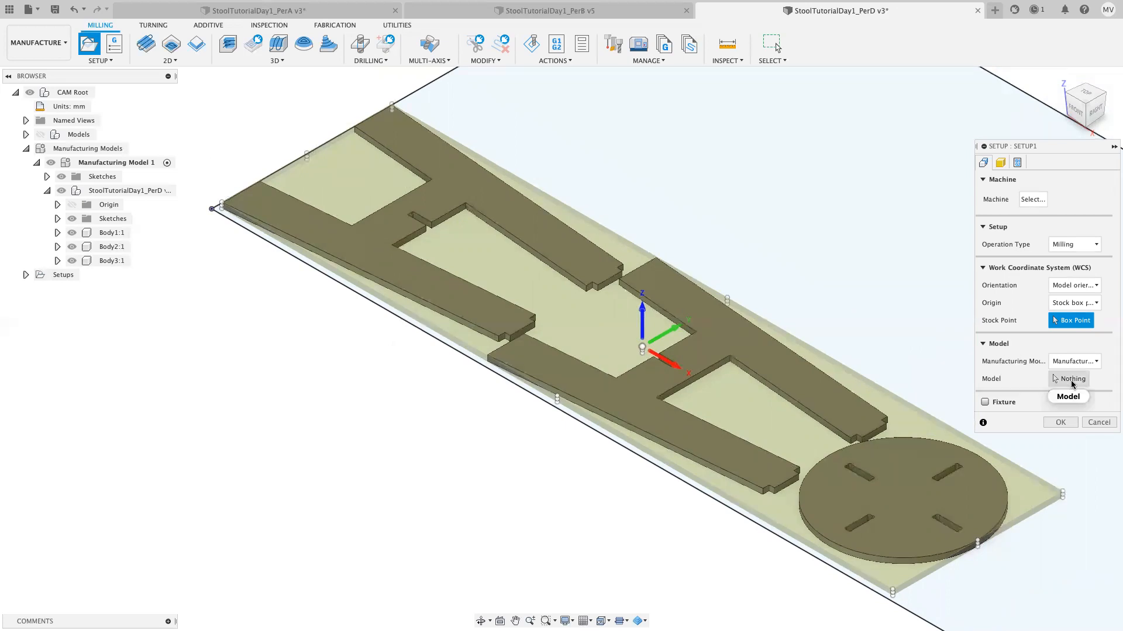
{"action": "left_click", "coordinate": [1058, 378]}
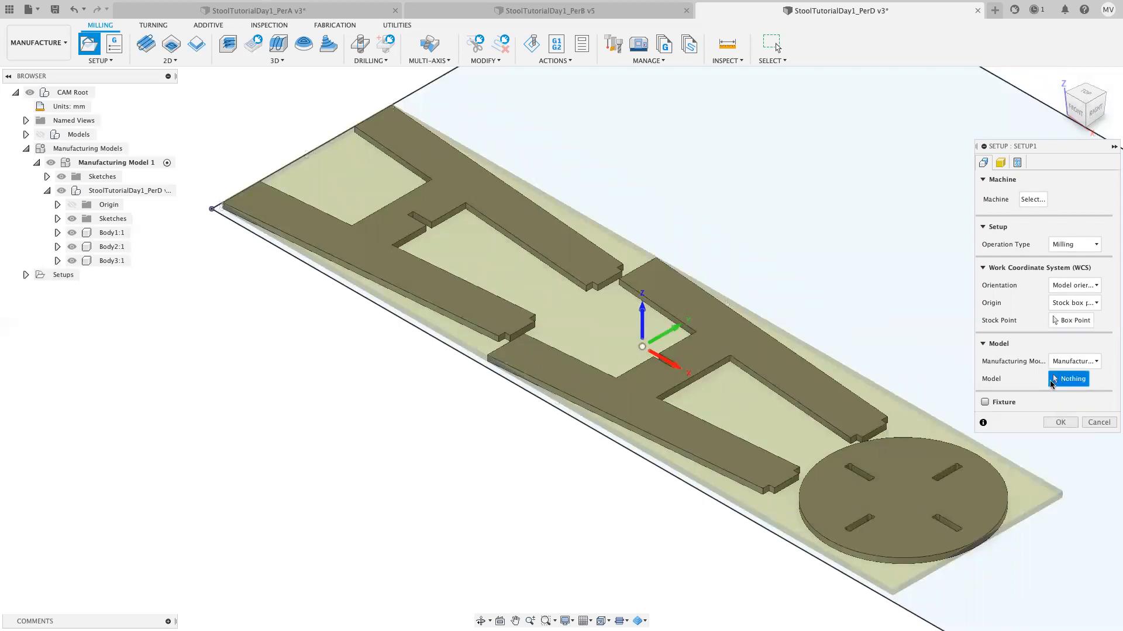
{"action": "left_click", "coordinate": [438, 210]}
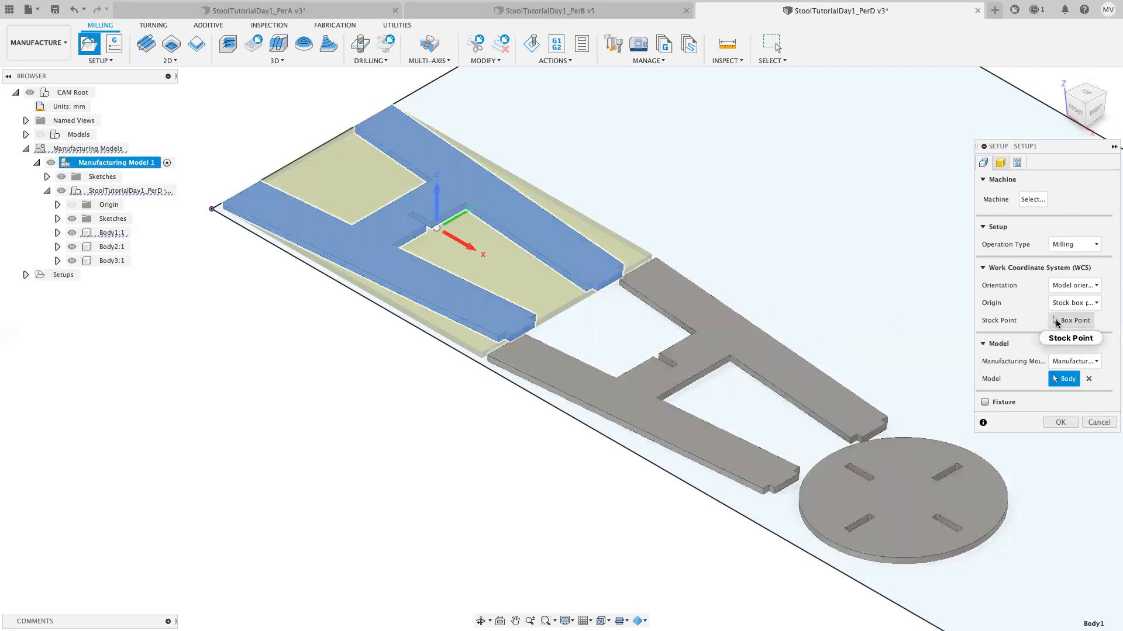
{"action": "left_click", "coordinate": [1057, 321]}
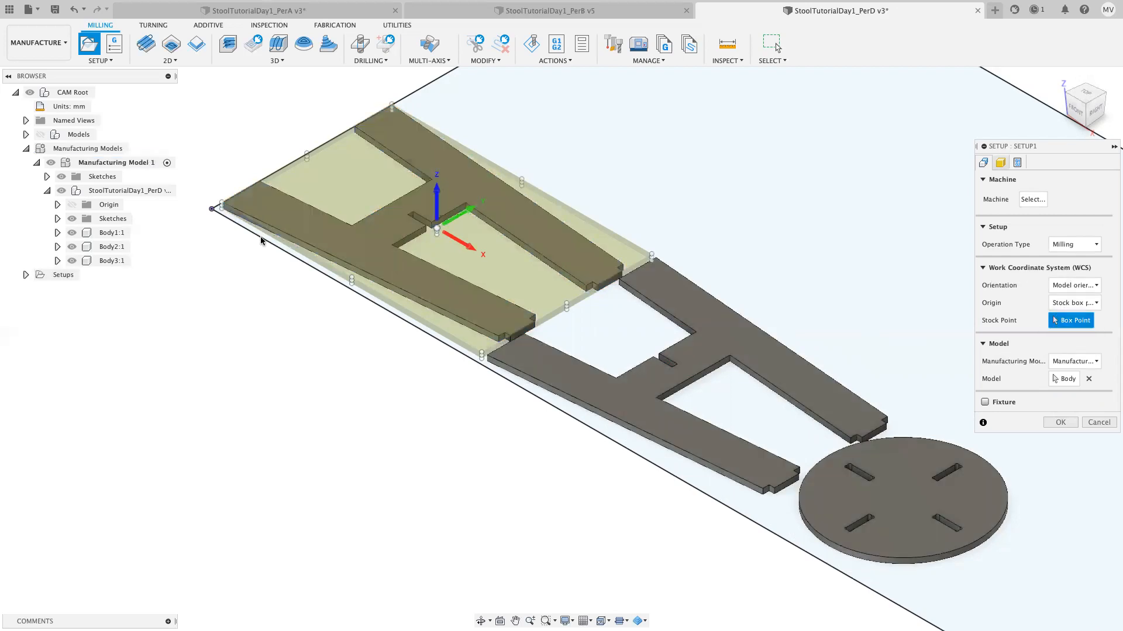
{"action": "left_click", "coordinate": [222, 203]}
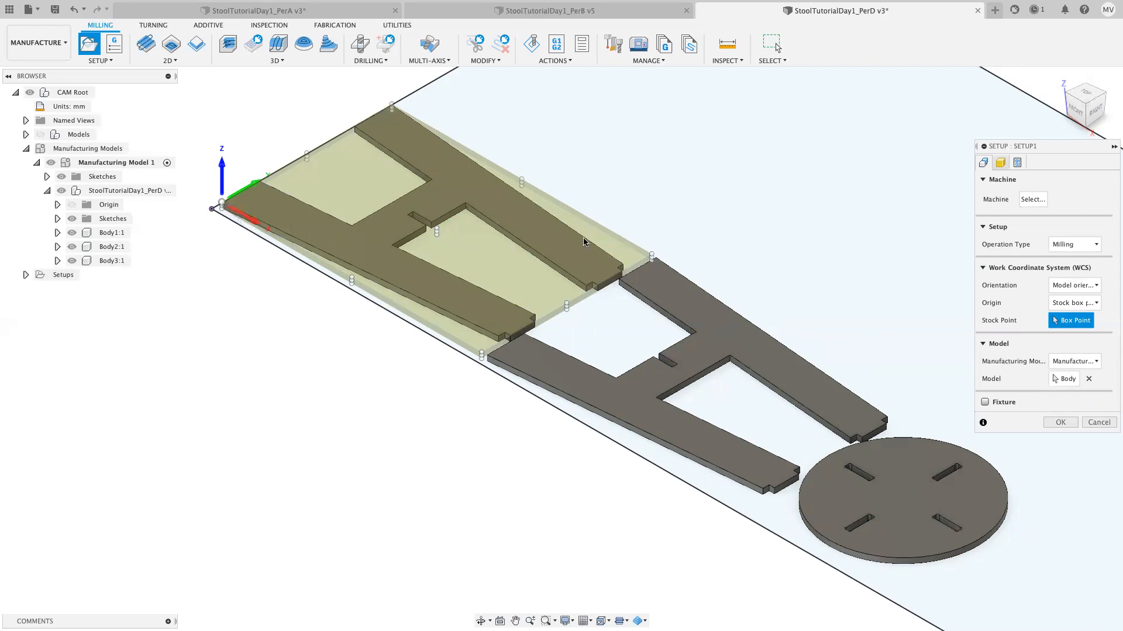
Set the stock's top offset to 0 mm, keep the 1 mm side offset, and finish the milling setup
{"action": "left_click", "coordinate": [1001, 165]}
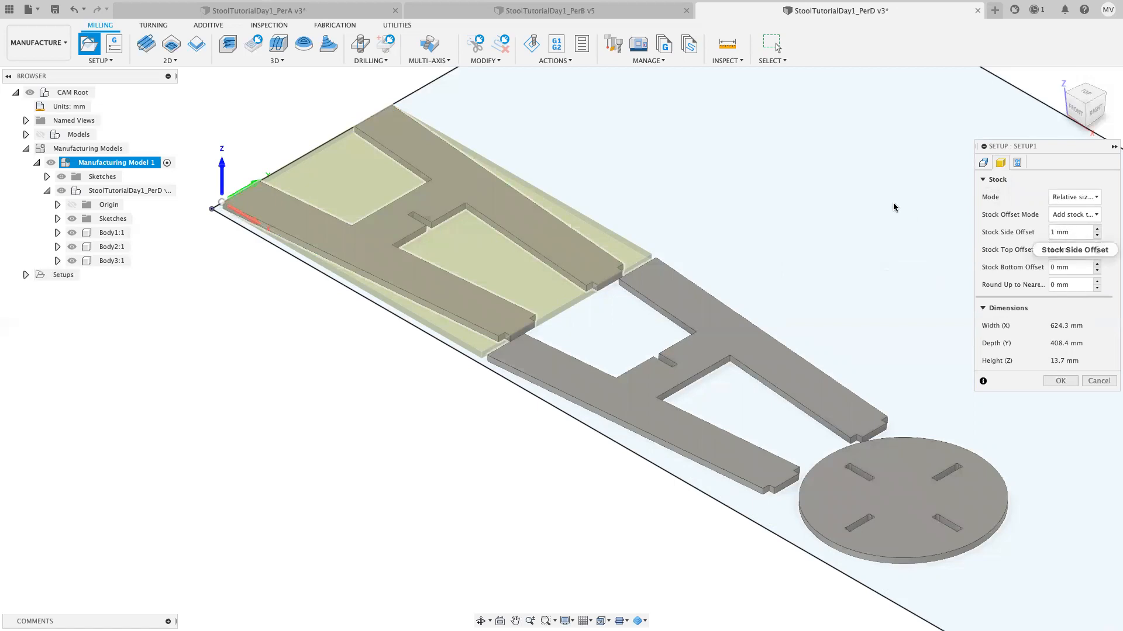
{"action": "double_click", "coordinate": [1066, 233]}
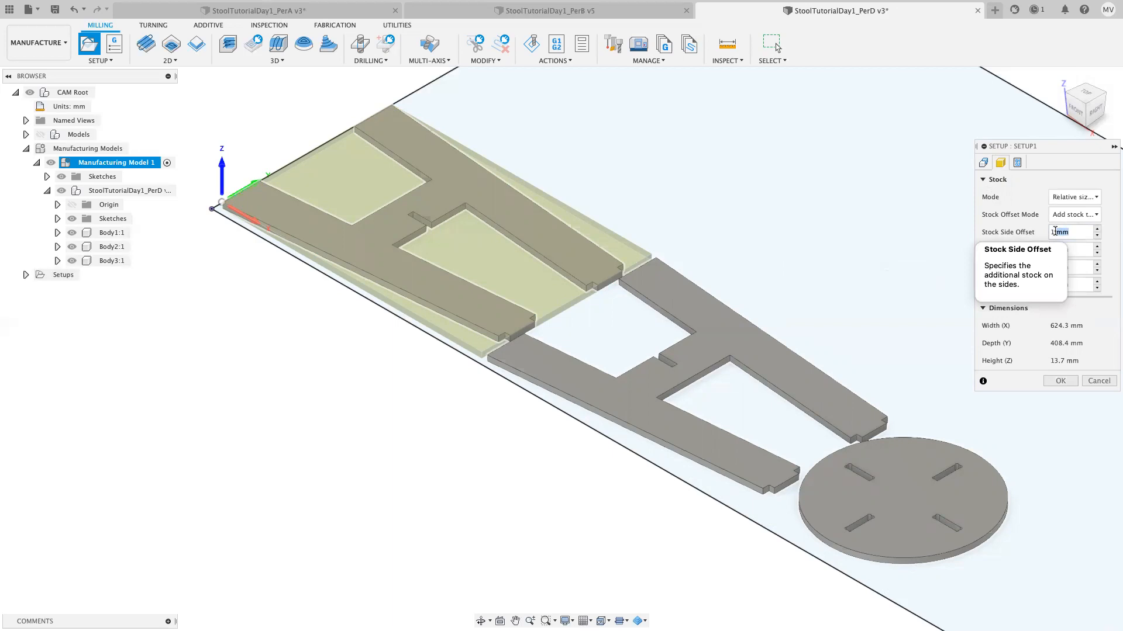
{"action": "left_click", "coordinate": [1056, 232]}
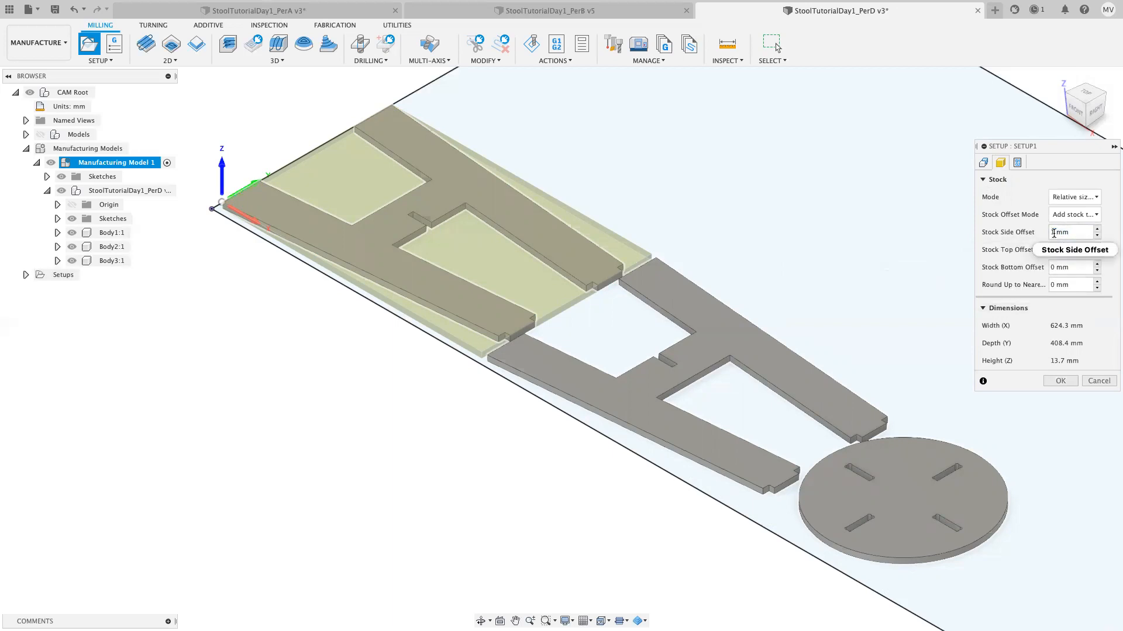
{"action": "double_click", "coordinate": [1068, 230]}
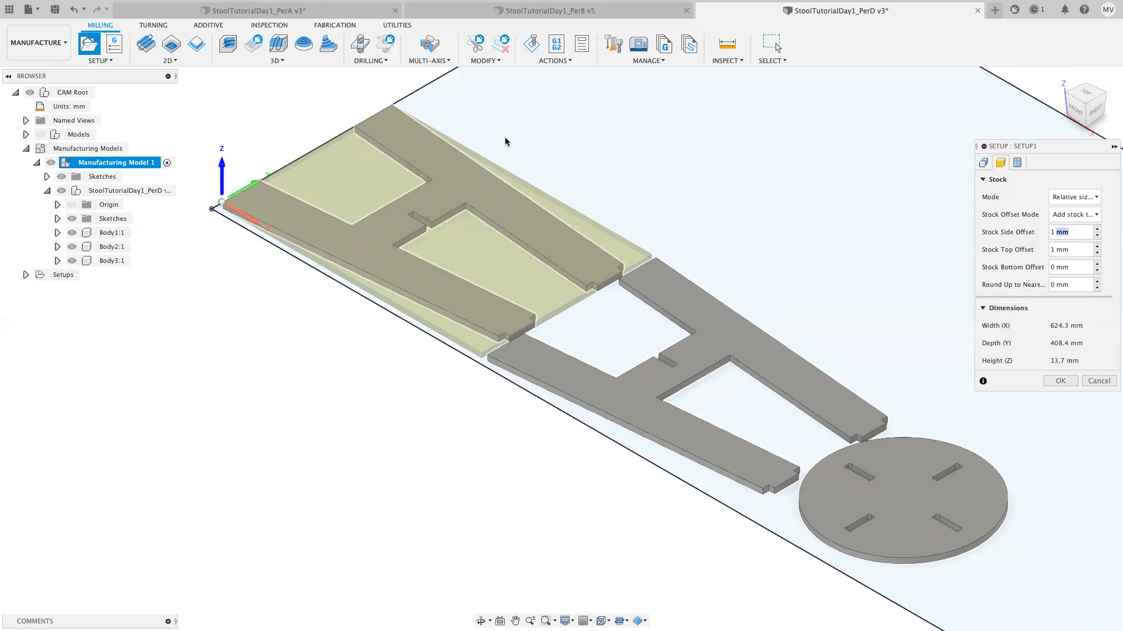
{"action": "left_click", "coordinate": [383, 115]}
{"action": "left_click", "coordinate": [372, 119]}
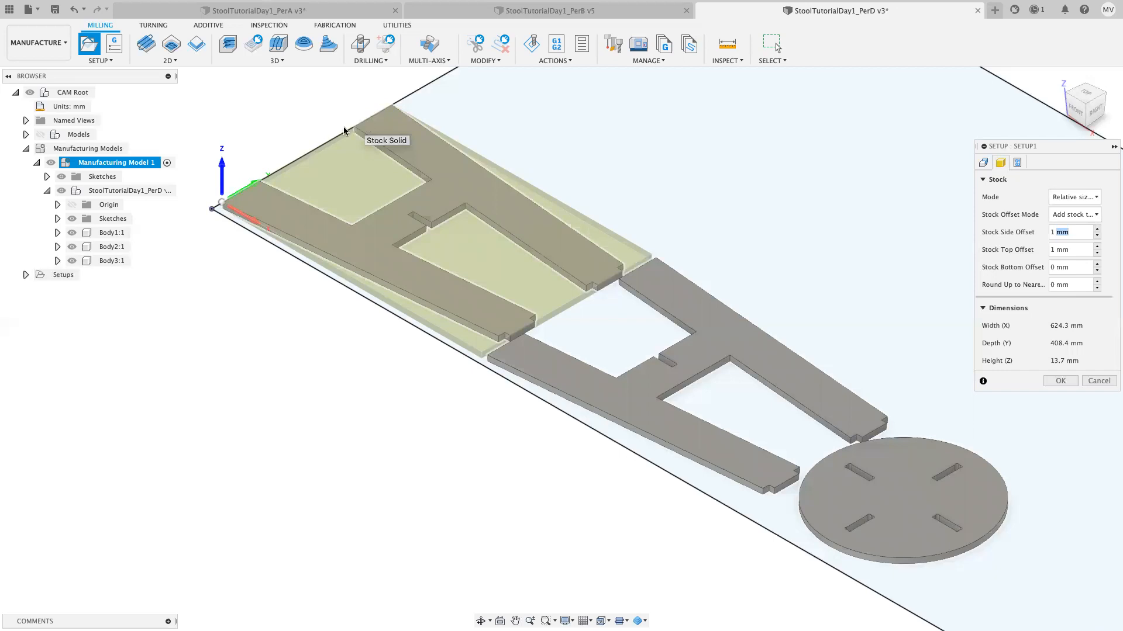
{"action": "triple_click", "coordinate": [1081, 252]}
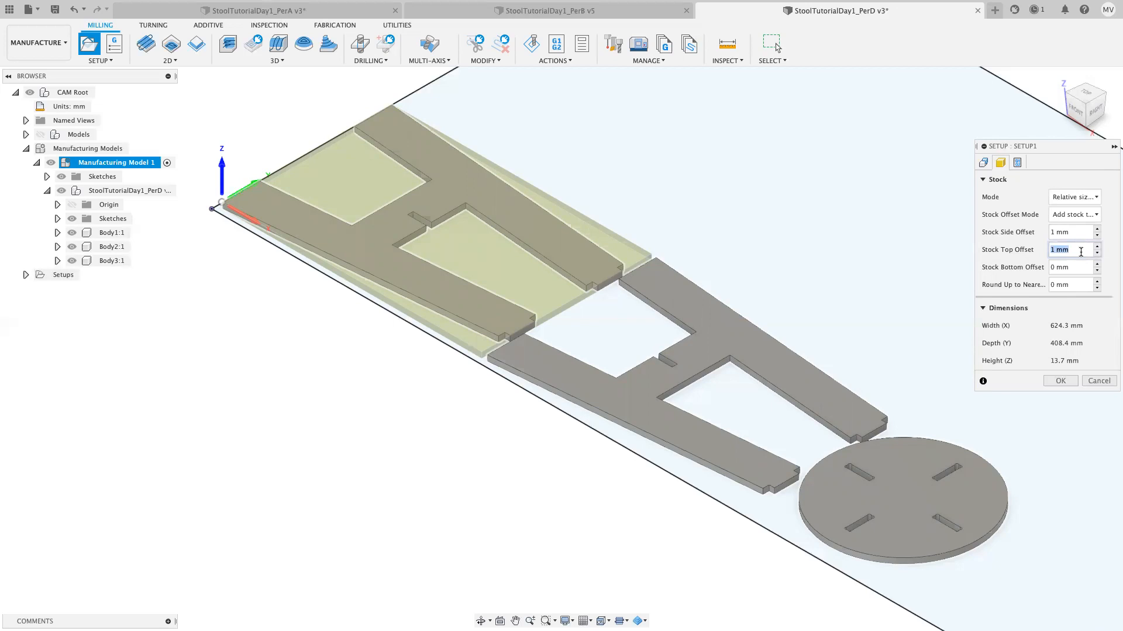
{"action": "type", "text": "0"}
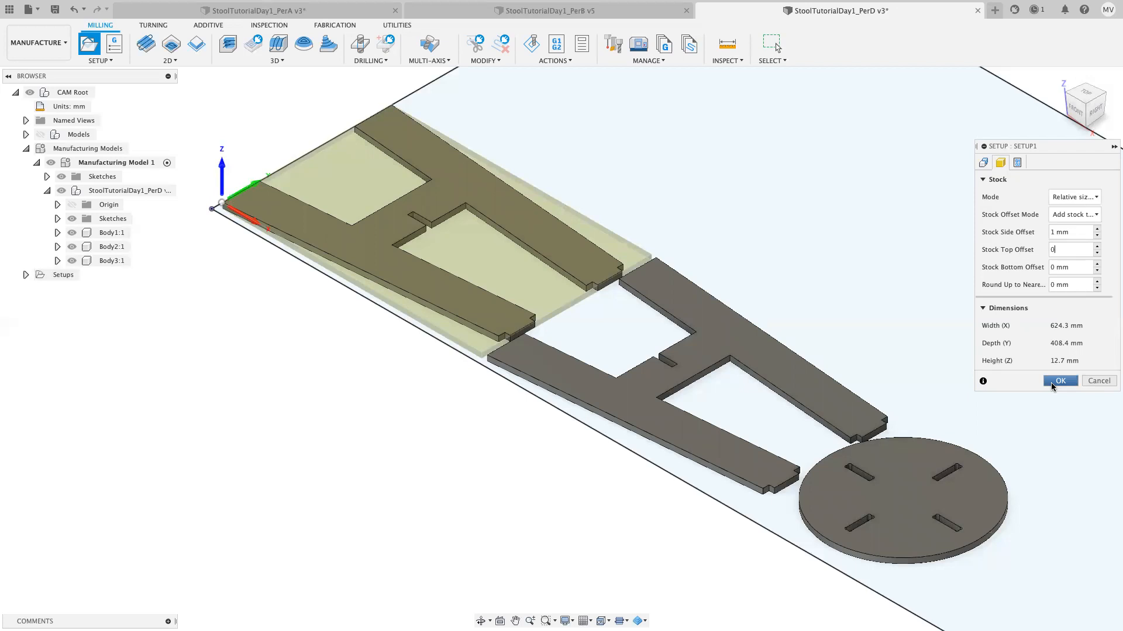
{"action": "key", "text": "Return"}
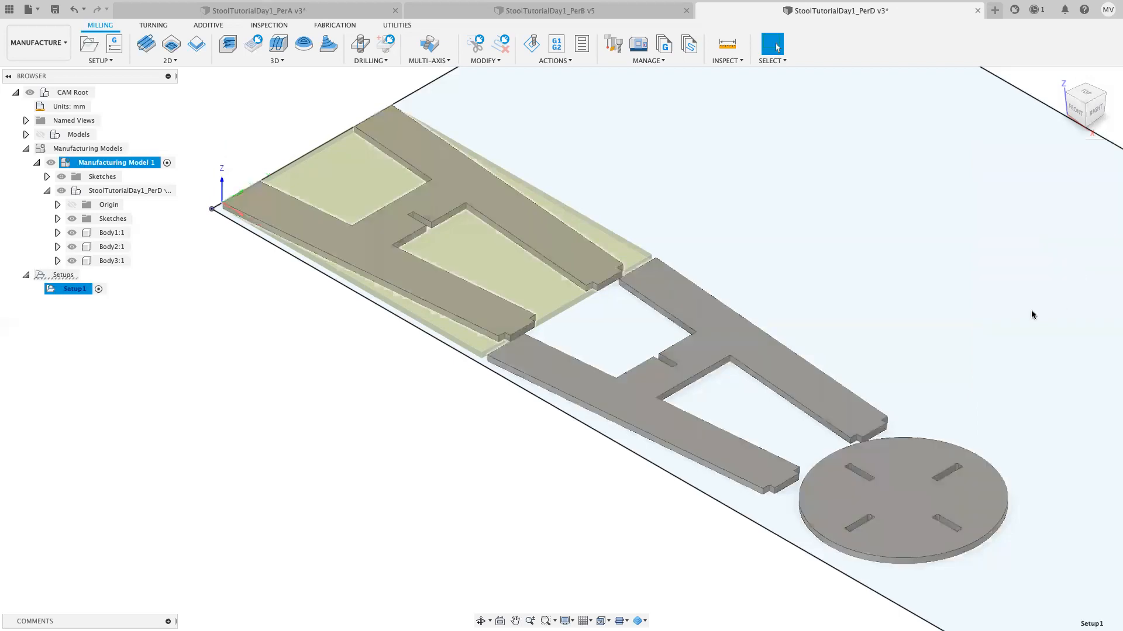
Change the active units of the manufacturing document to inches
{"action": "double_click", "coordinate": [76, 109]}
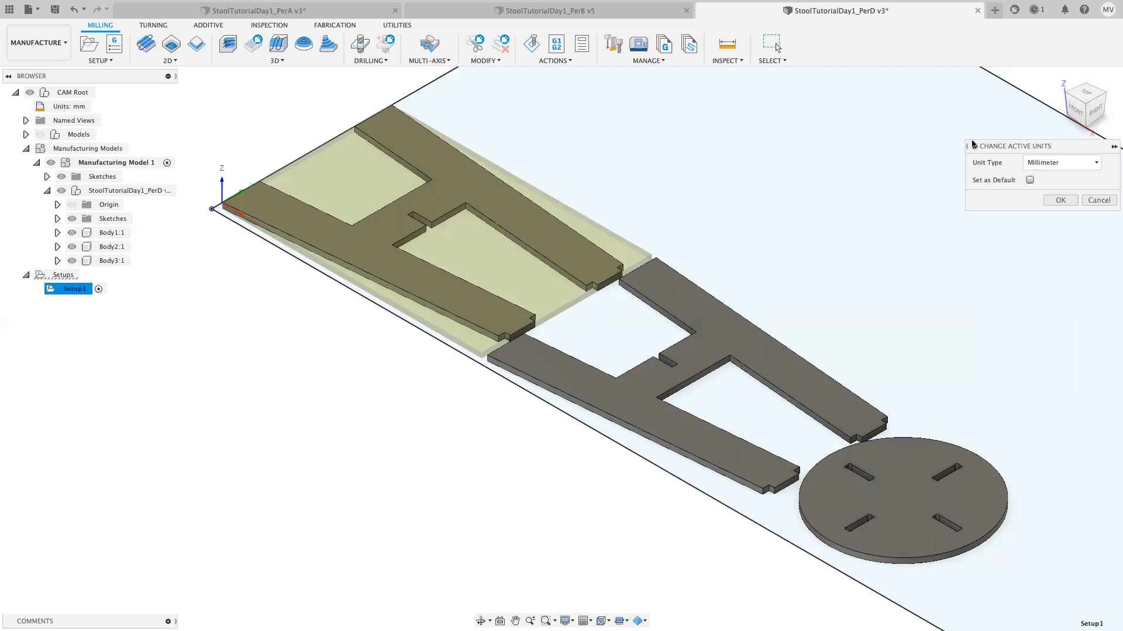
{"action": "left_click", "coordinate": [1084, 162]}
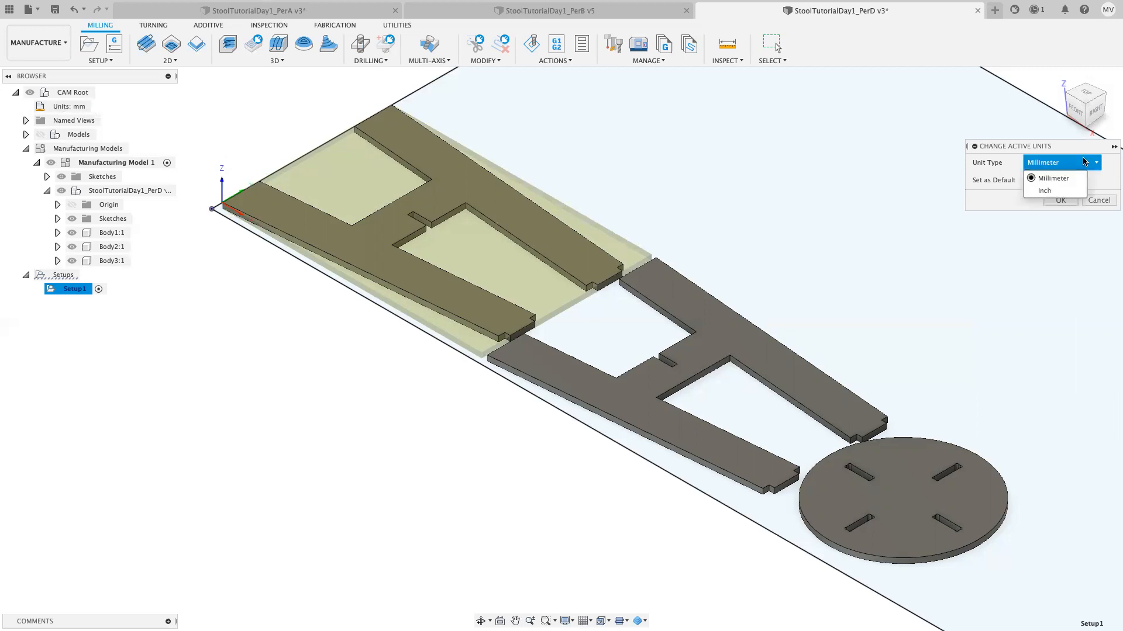
{"action": "left_click", "coordinate": [1047, 192]}
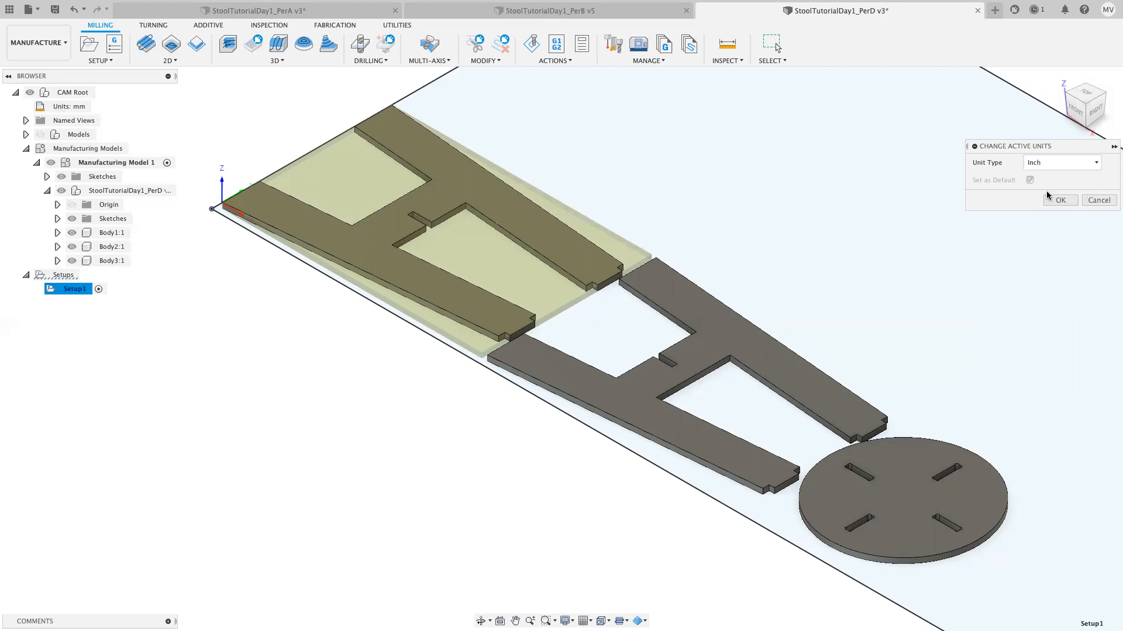
{"action": "left_click", "coordinate": [1060, 200]}
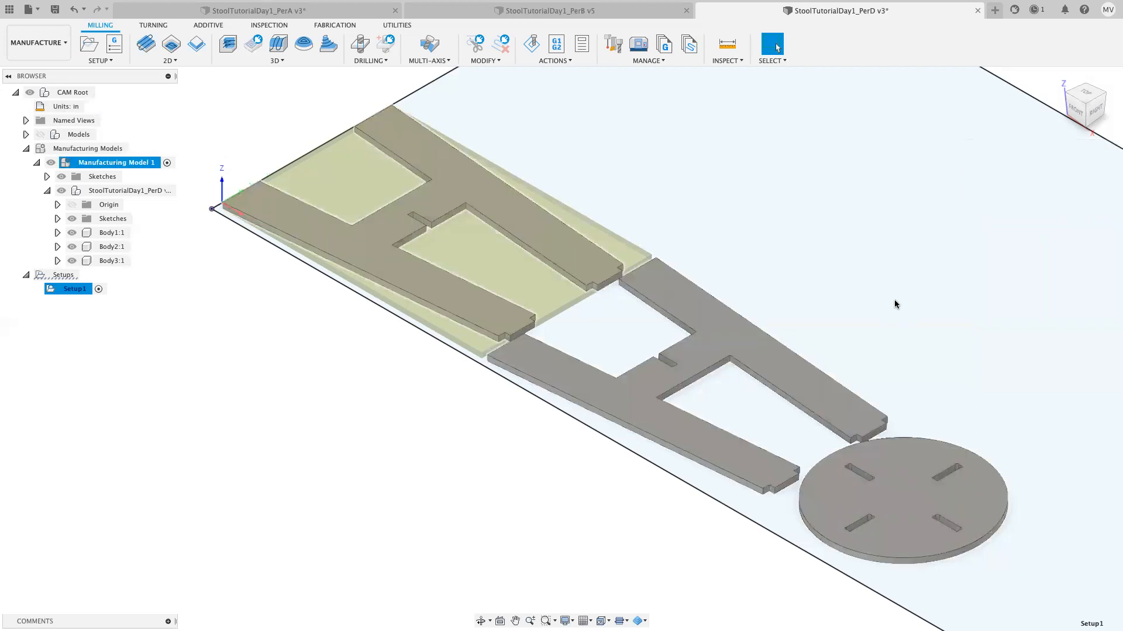
{"action": "left_click", "coordinate": [176, 308]}
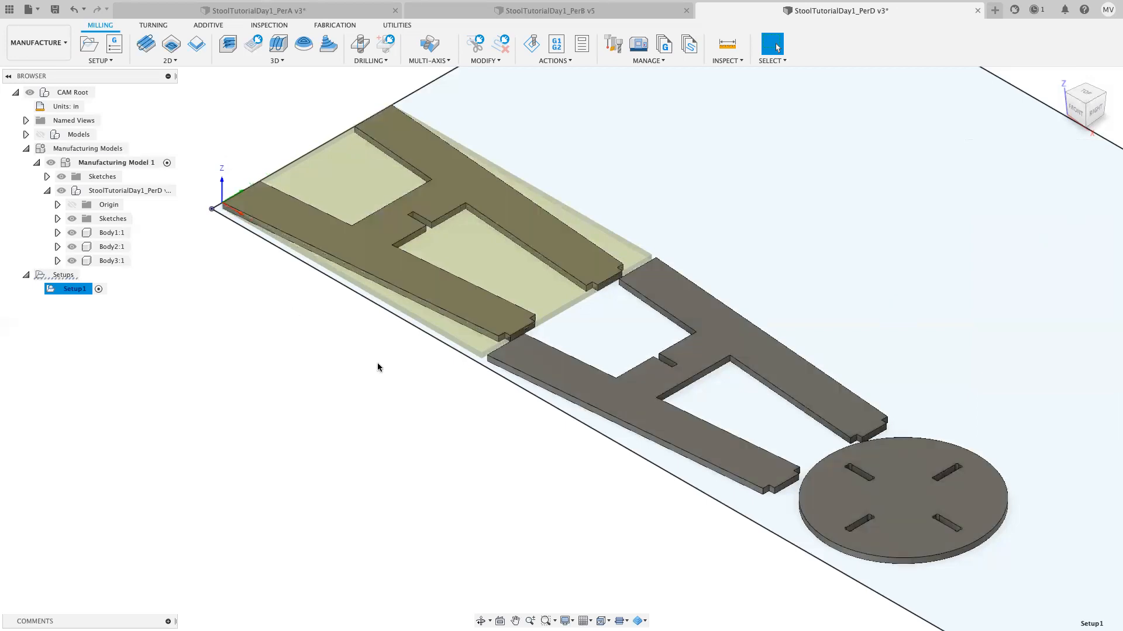
{"action": "left_click", "coordinate": [239, 226]}
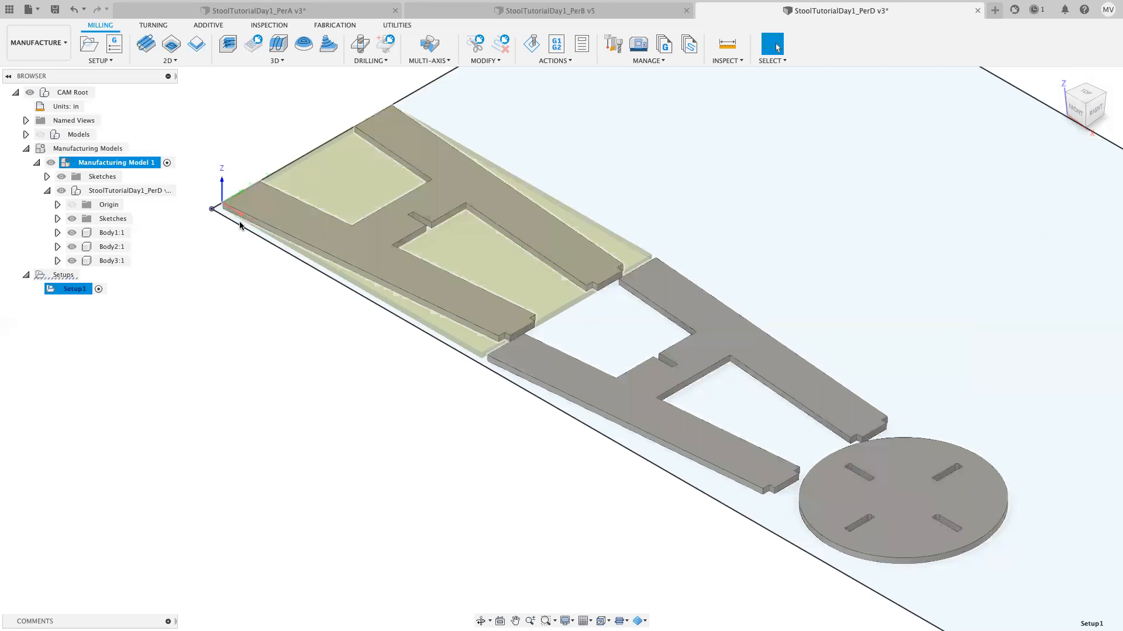
{"action": "left_click", "coordinate": [217, 188]}
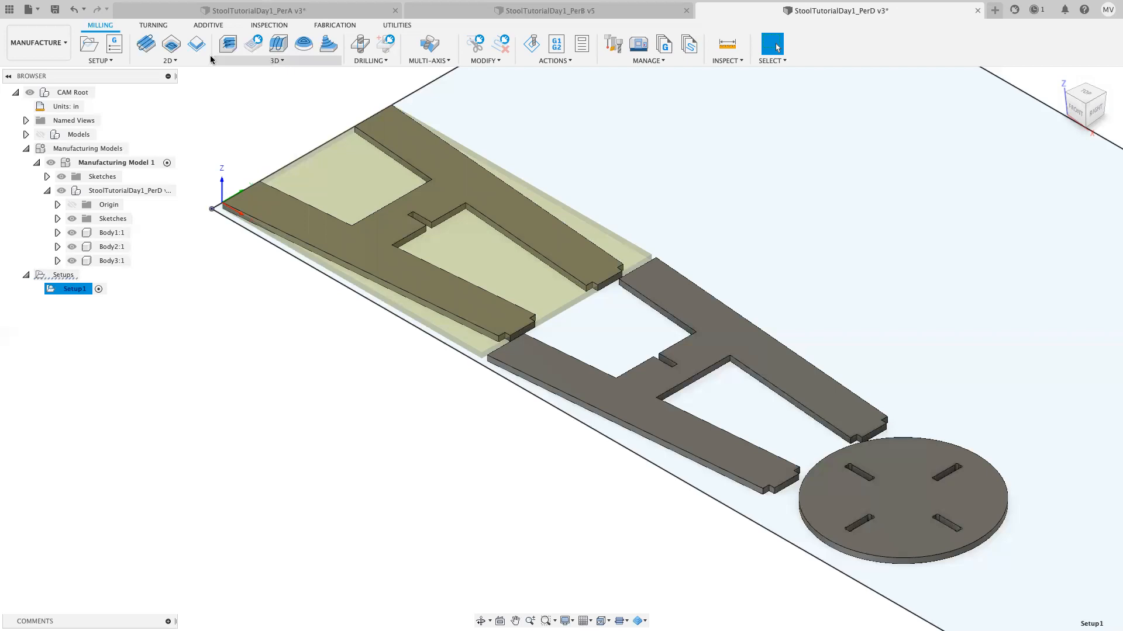
Start a 2D Contour operation and select the bottom outline of the leg piece nearest the sheet origin as its contour
{"action": "left_click", "coordinate": [170, 61]}
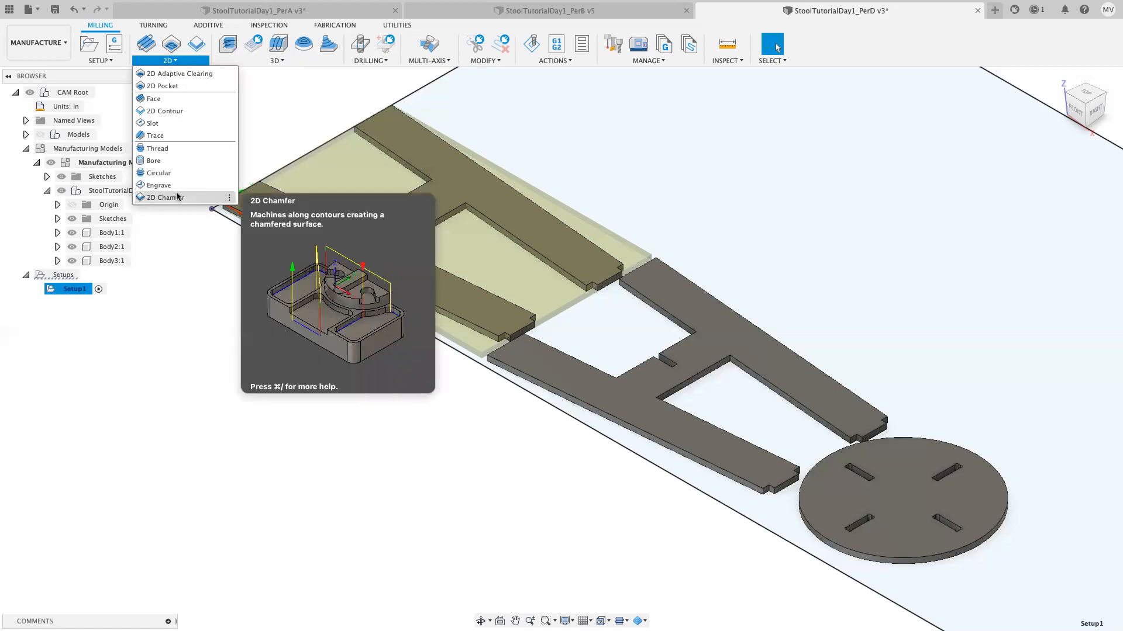
{"action": "left_click", "coordinate": [176, 62]}
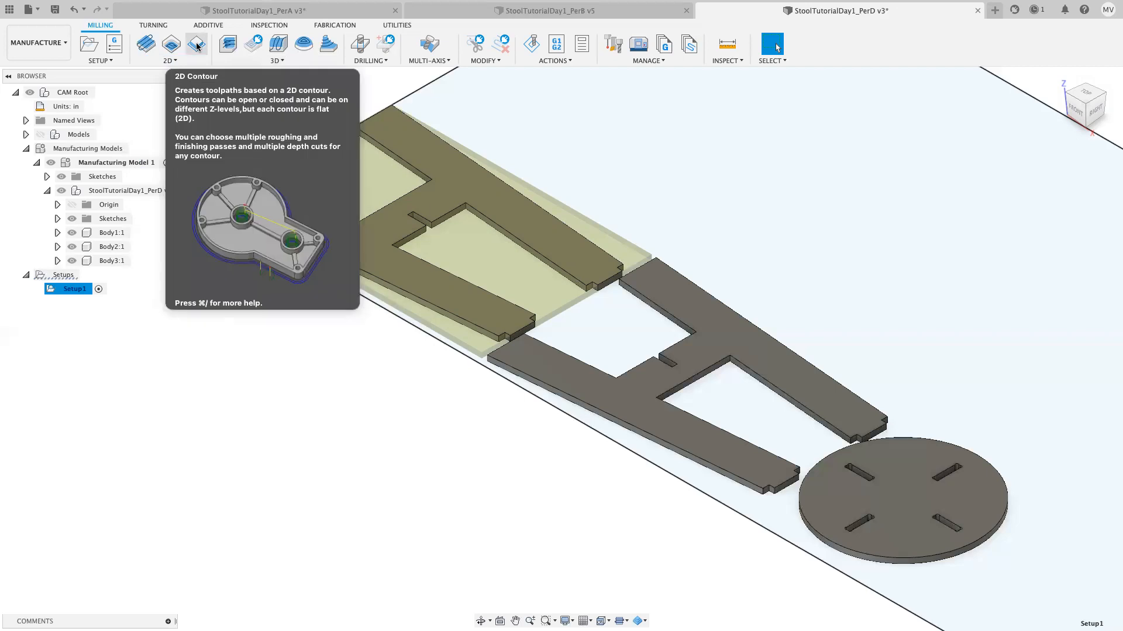
{"action": "left_click", "coordinate": [197, 46]}
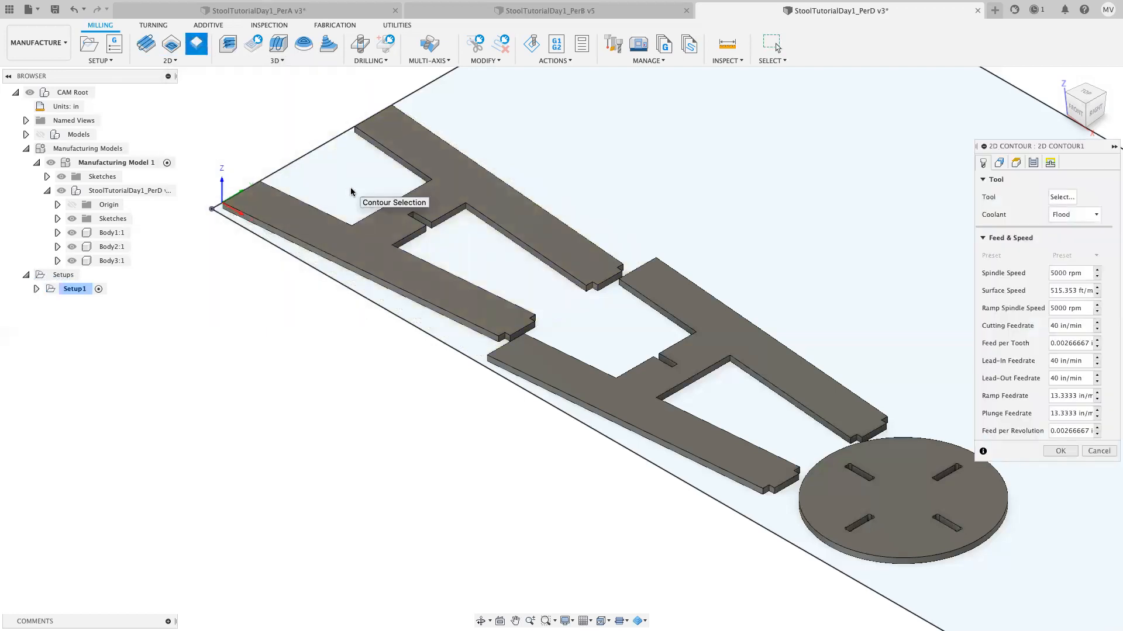
{"action": "left_click", "coordinate": [407, 174]}
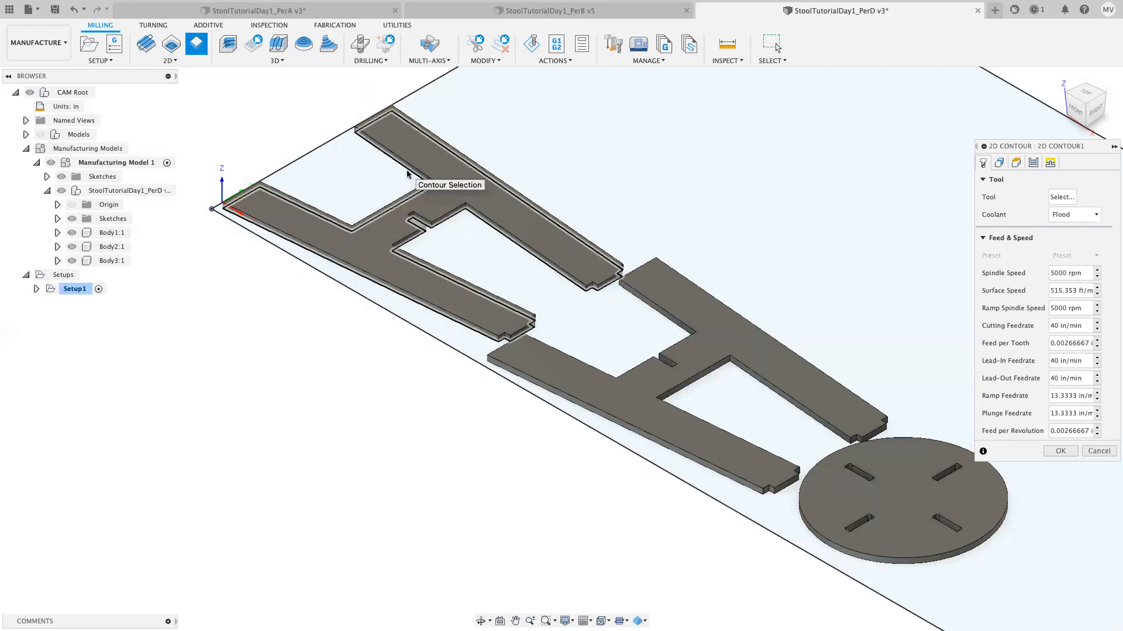
{"action": "left_click", "coordinate": [407, 174]}
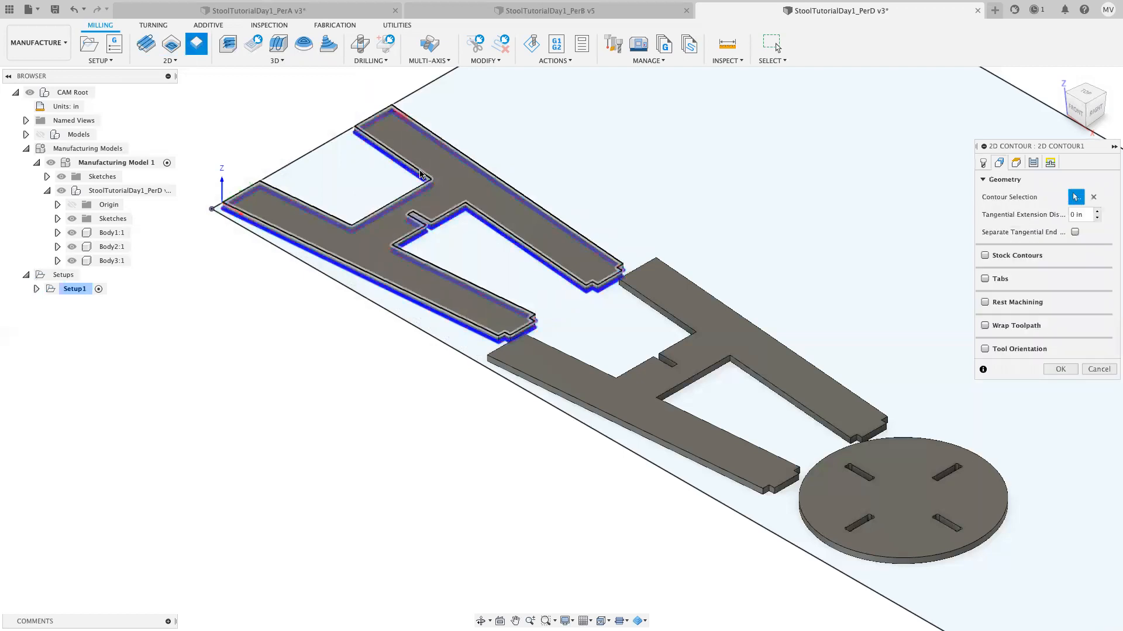
{"action": "scroll", "coordinate": [420, 171], "scroll_direction": "up", "scroll_amount": 5}
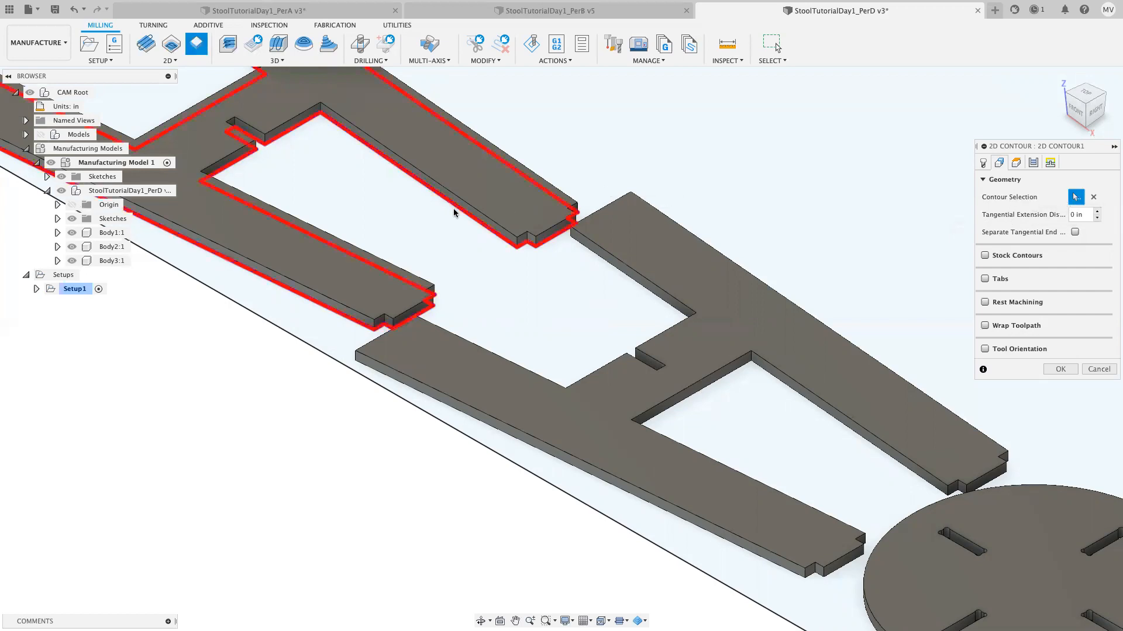
Start choosing the contour operation's tool and browse the Tutorial - Inch library
{"action": "left_click", "coordinate": [982, 163]}
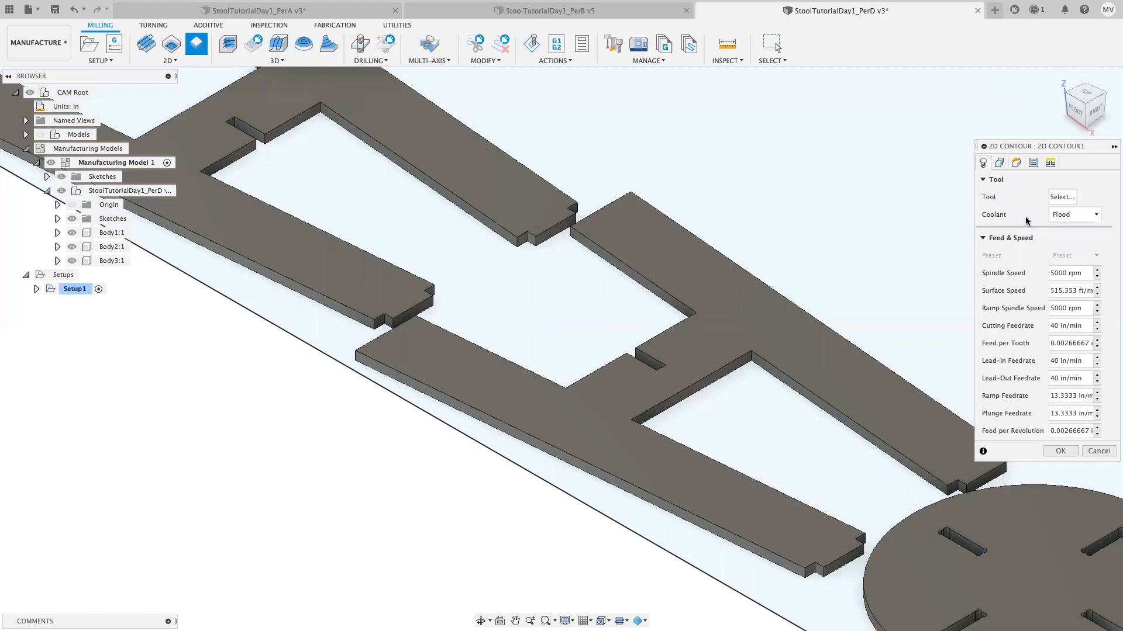
{"action": "left_click", "coordinate": [1062, 198]}
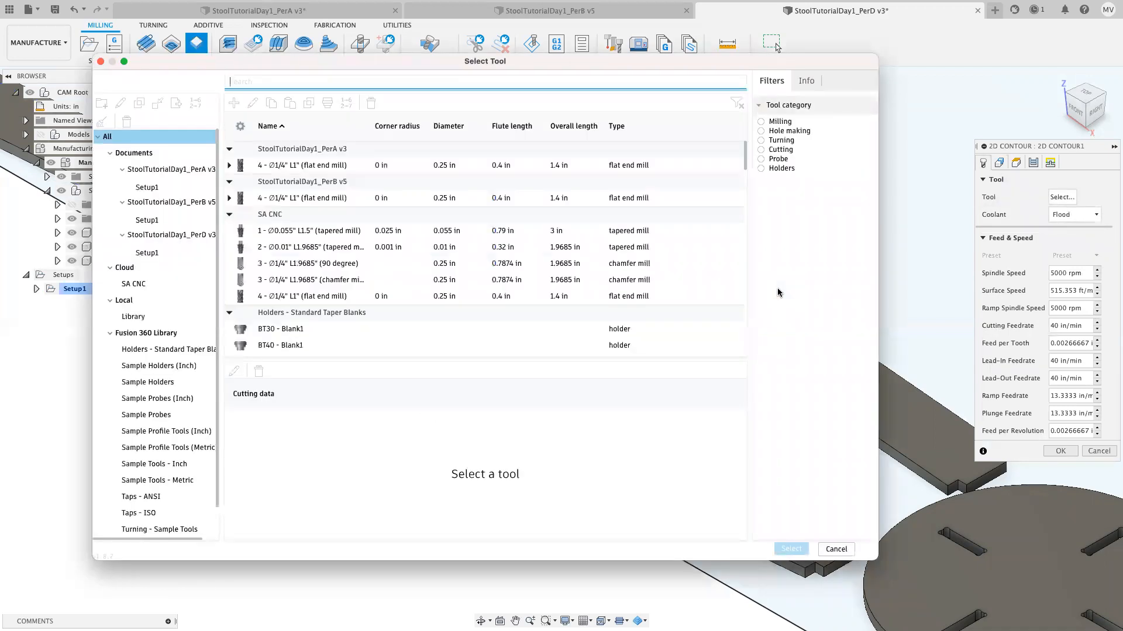
{"action": "left_click", "coordinate": [140, 339]}
{"action": "scroll", "coordinate": [140, 341], "scroll_direction": "down", "scroll_amount": 1}
{"action": "scroll", "coordinate": [141, 339], "scroll_direction": "down", "scroll_amount": 1}
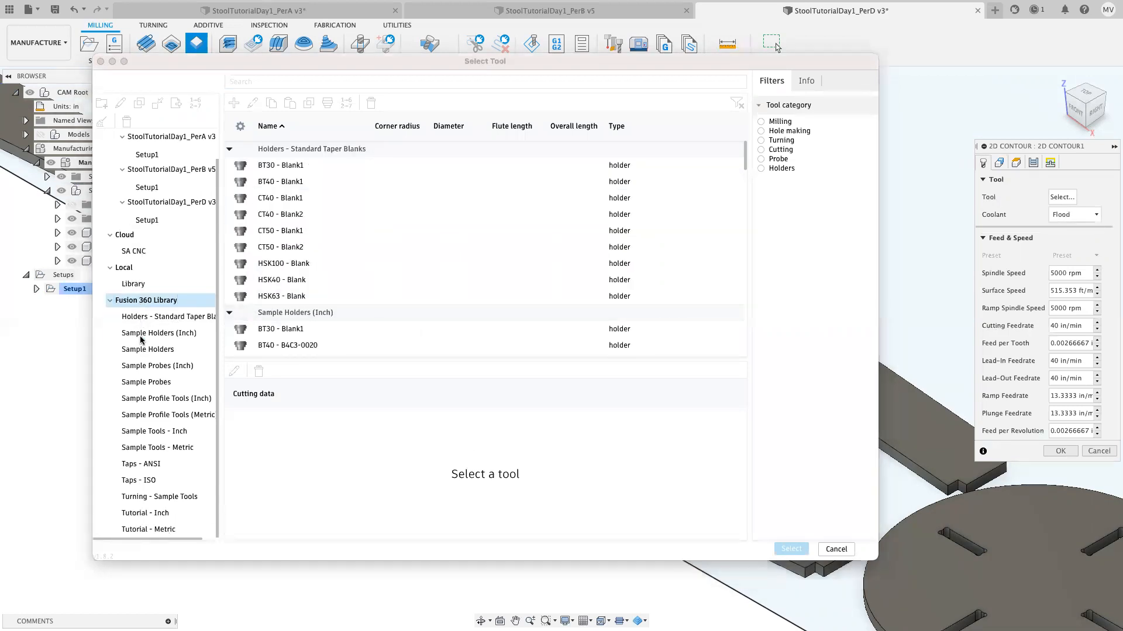
{"action": "double_click", "coordinate": [151, 517]}
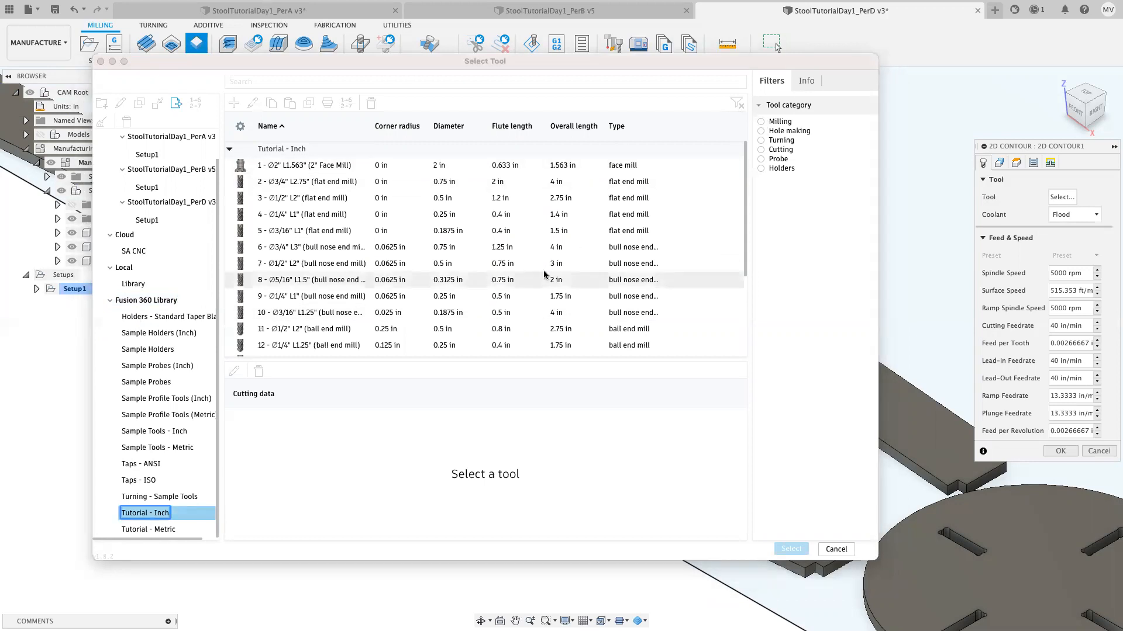
{"action": "scroll", "coordinate": [544, 275], "scroll_direction": "down", "scroll_amount": 5}
{"action": "scroll", "coordinate": [543, 274], "scroll_direction": "up", "scroll_amount": 5}
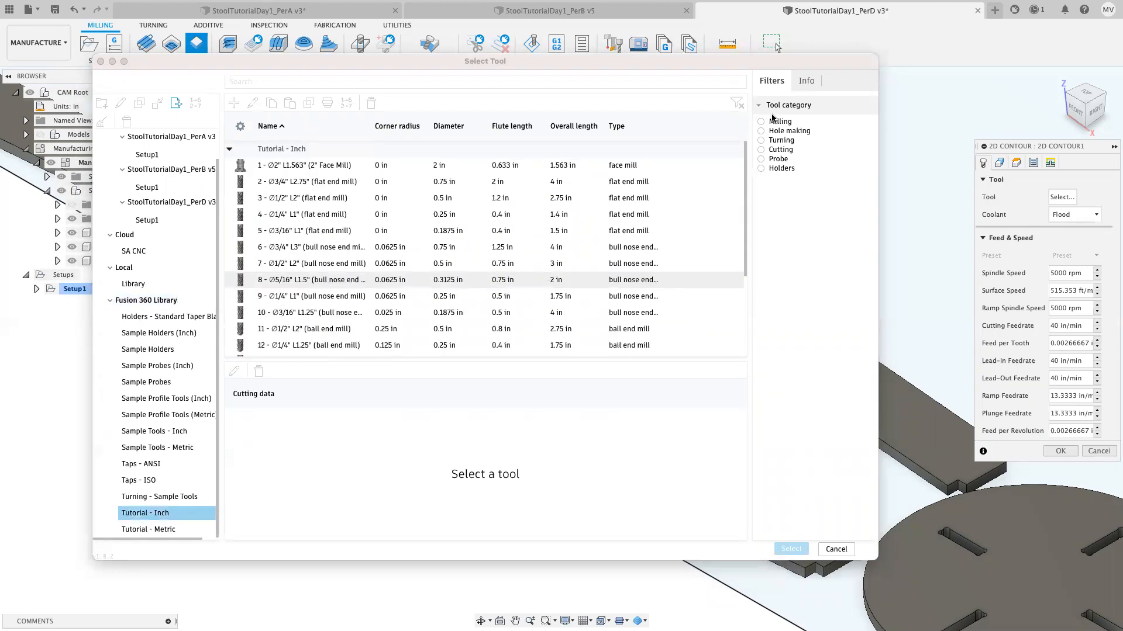
Filter the library to flat end mills for milling and assign tool 4, the 1/4" L1" flat end mill
{"action": "left_click", "coordinate": [762, 125]}
{"action": "left_click", "coordinate": [762, 123]}
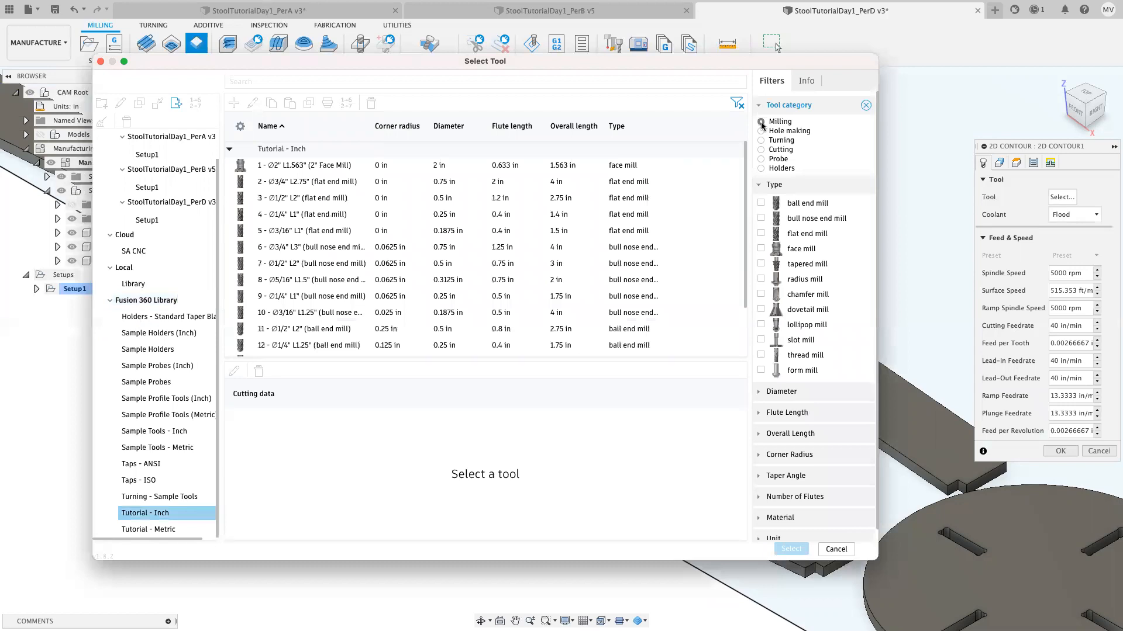
{"action": "left_click", "coordinate": [799, 237]}
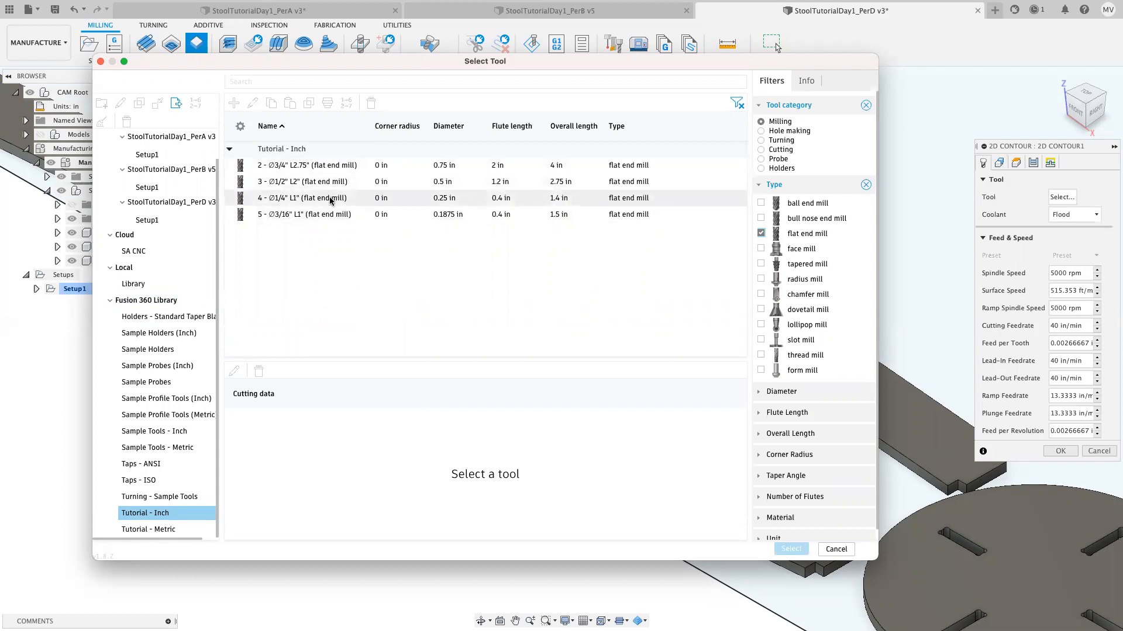
{"action": "left_click", "coordinate": [433, 200]}
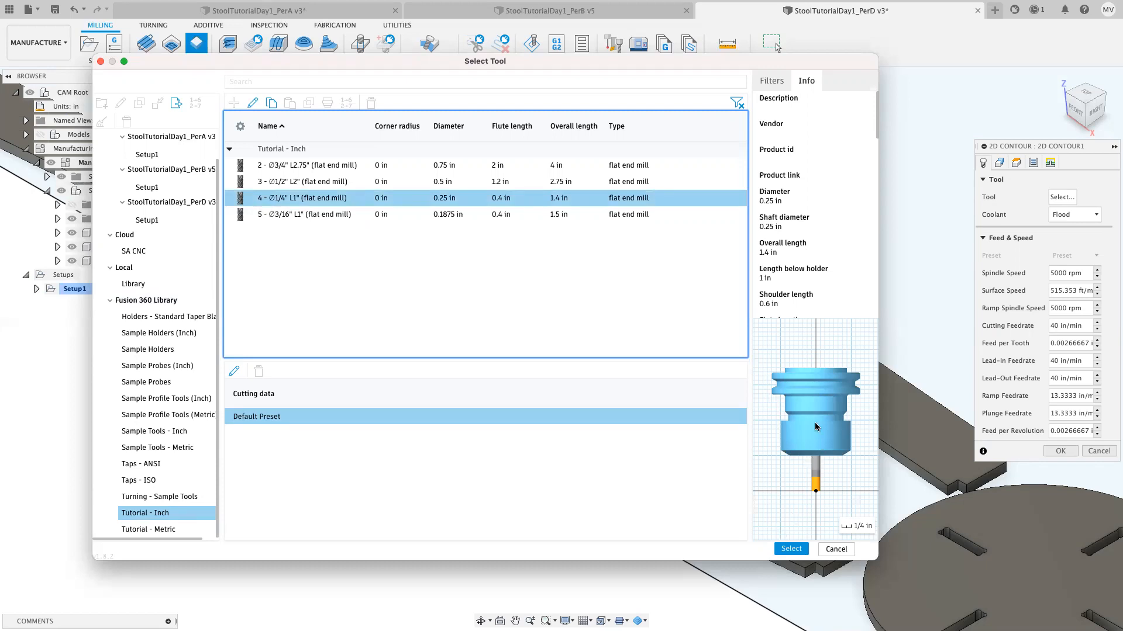
{"action": "left_click", "coordinate": [789, 550]}
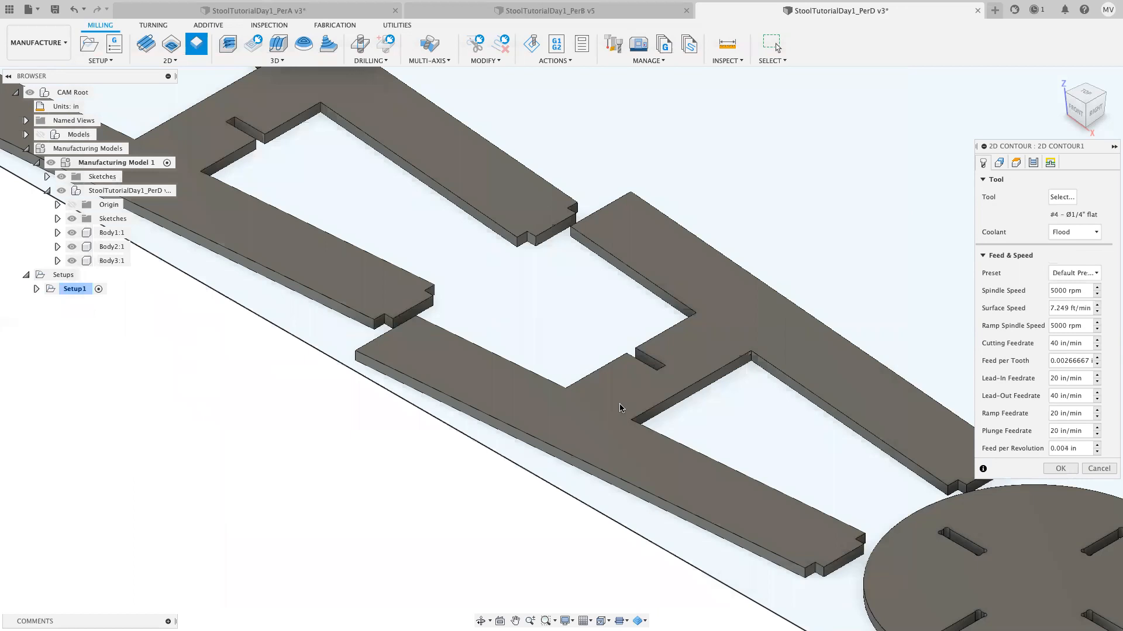
{"action": "scroll", "coordinate": [620, 408], "scroll_direction": "down", "scroll_amount": 5}
{"action": "scroll", "coordinate": [317, 304], "scroll_direction": "up", "scroll_amount": 5}
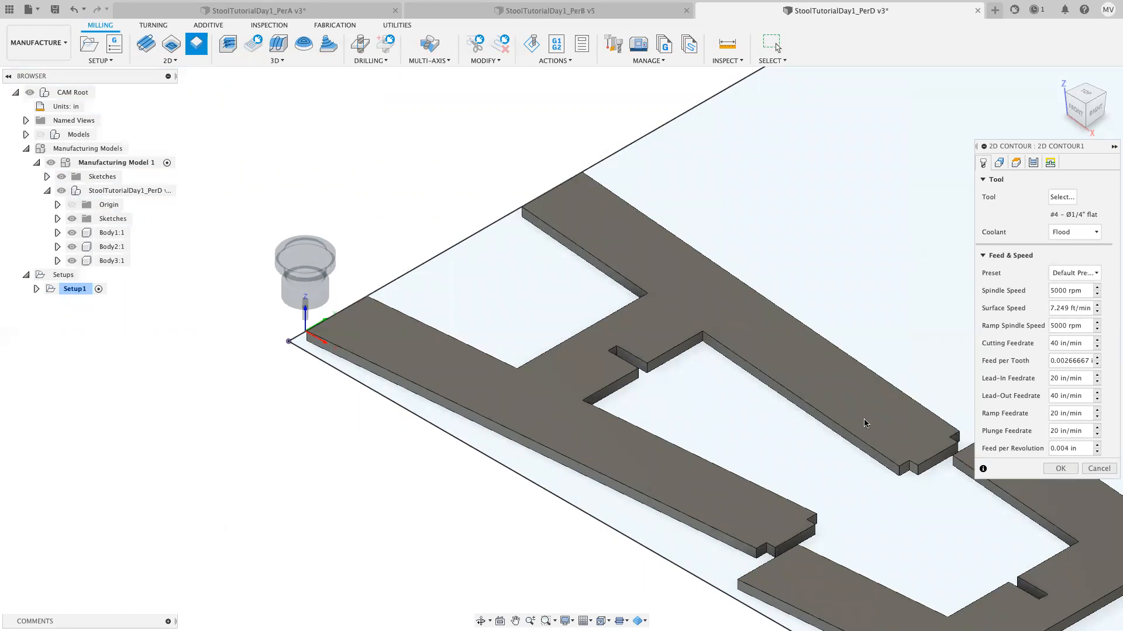
Switch to Chrome, examine the end mill values in ShopBot's FeedsandSpeeds.pdf material charts, and return to Fusion 360
{"action": "key", "text": "ctrl+Up"}
{"action": "left_click", "coordinate": [517, 321]}
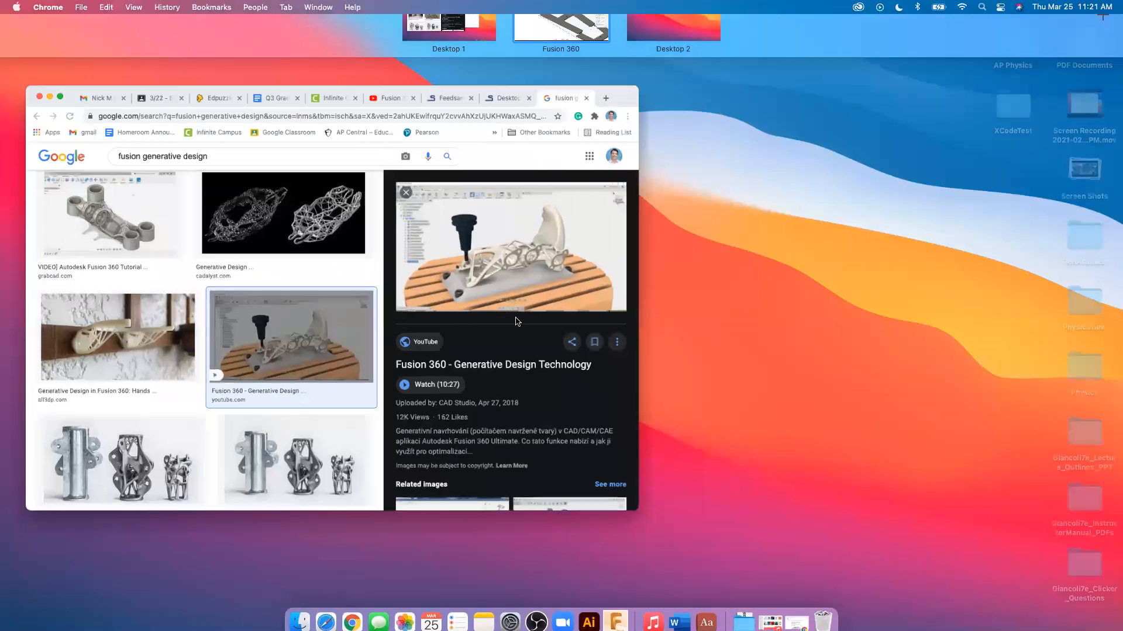
{"action": "left_click", "coordinate": [606, 44]}
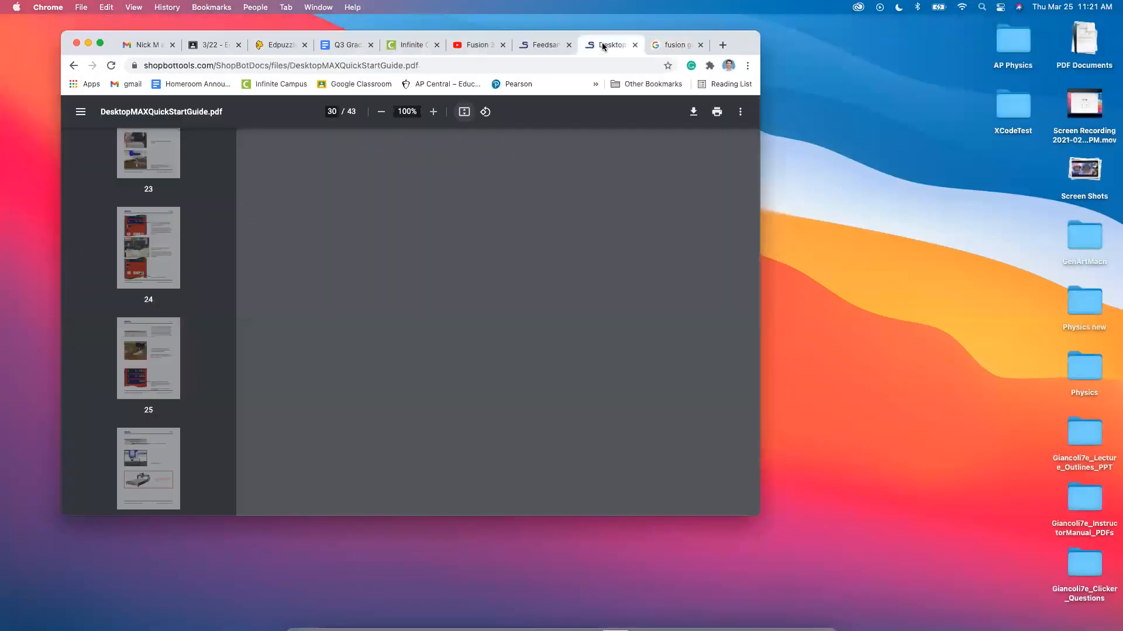
{"action": "left_click", "coordinate": [547, 47]}
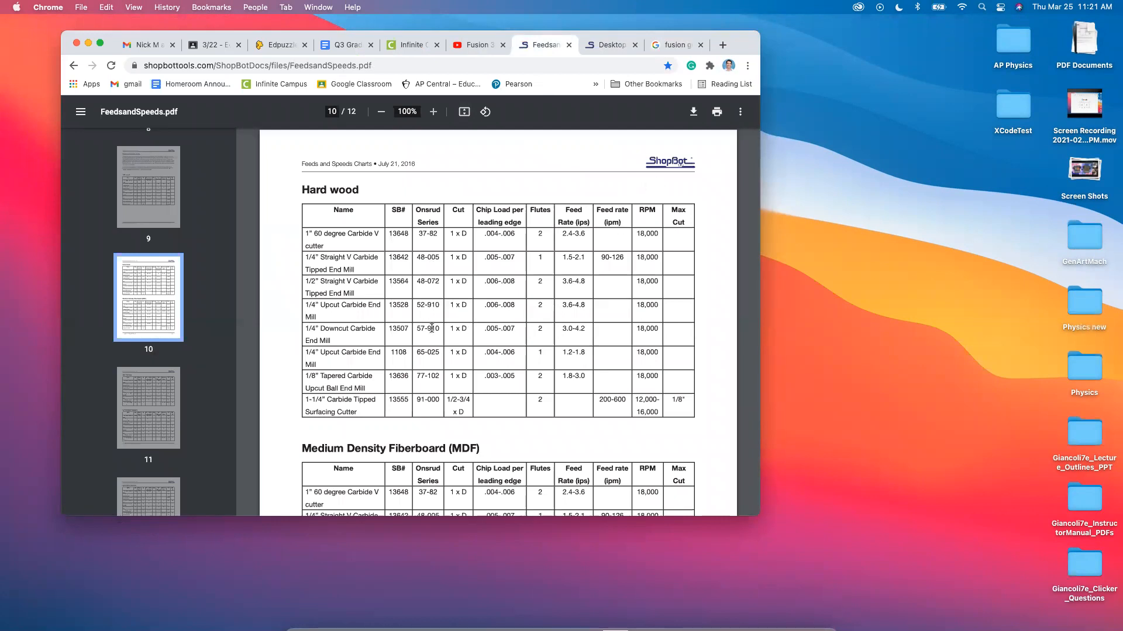
{"action": "scroll", "coordinate": [390, 311], "scroll_direction": "down", "scroll_amount": 5}
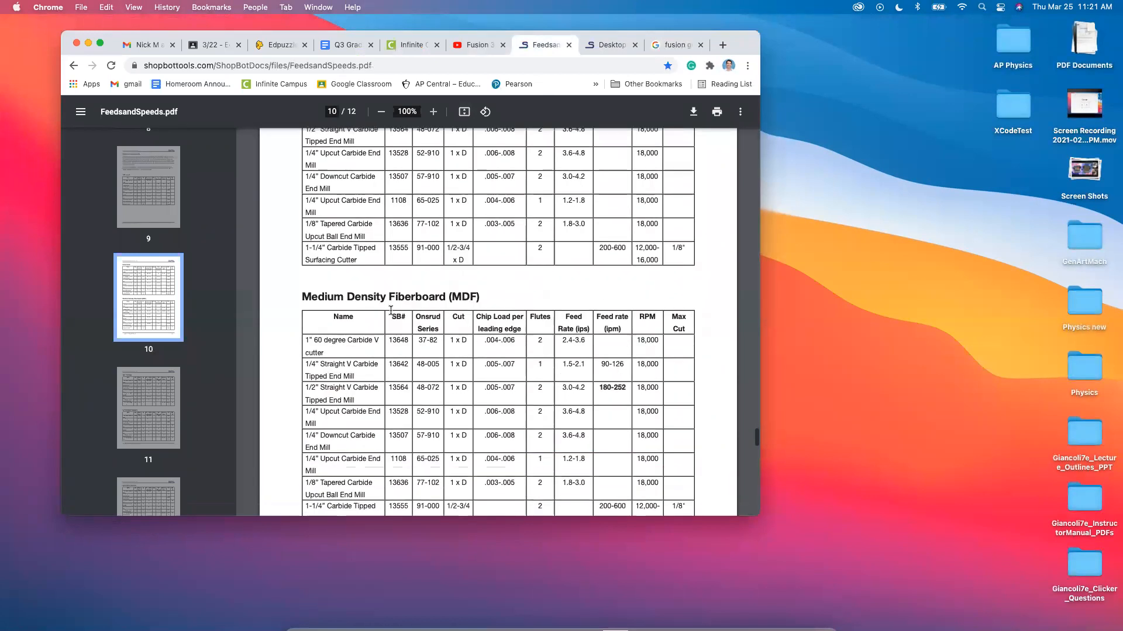
{"action": "scroll", "coordinate": [390, 312], "scroll_direction": "down", "scroll_amount": 7}
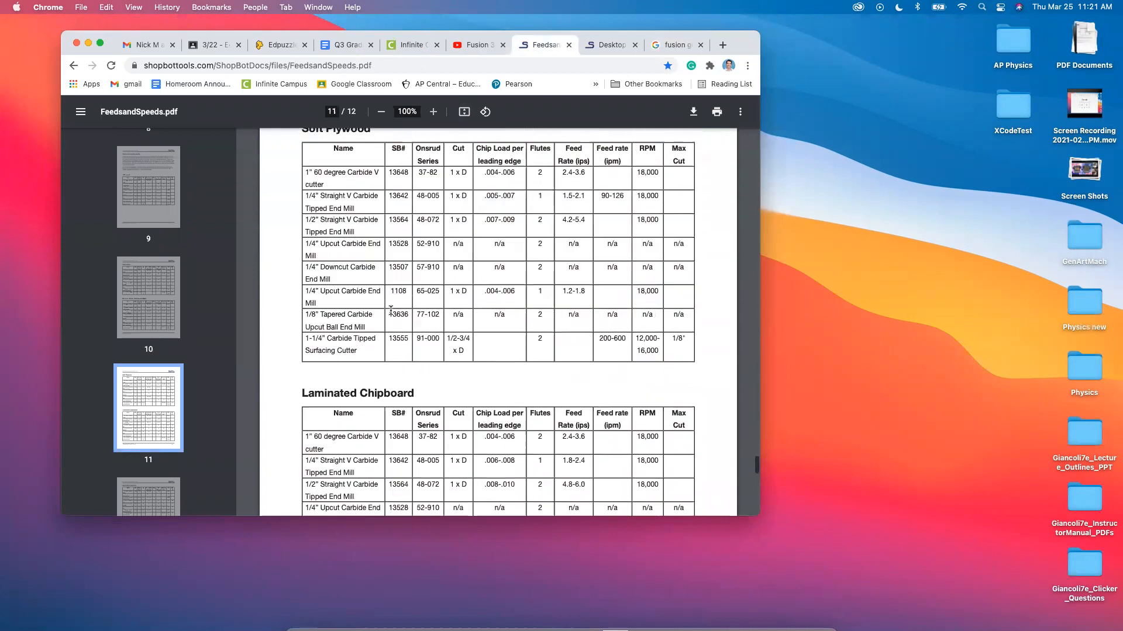
{"action": "scroll", "coordinate": [391, 311], "scroll_direction": "up", "scroll_amount": 1}
{"action": "scroll", "coordinate": [386, 302], "scroll_direction": "down", "scroll_amount": 5}
{"action": "scroll", "coordinate": [383, 295], "scroll_direction": "down", "scroll_amount": 7}
{"action": "scroll", "coordinate": [383, 295], "scroll_direction": "up", "scroll_amount": 15}
{"action": "scroll", "coordinate": [384, 294], "scroll_direction": "up", "scroll_amount": 4}
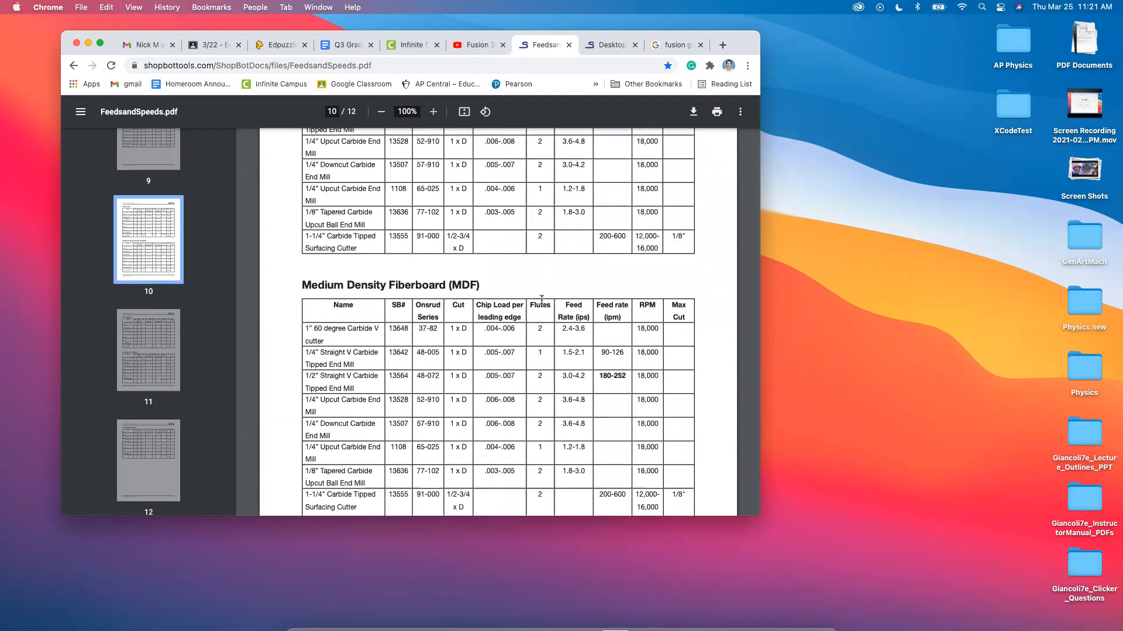
{"action": "scroll", "coordinate": [542, 304], "scroll_direction": "up", "scroll_amount": 5}
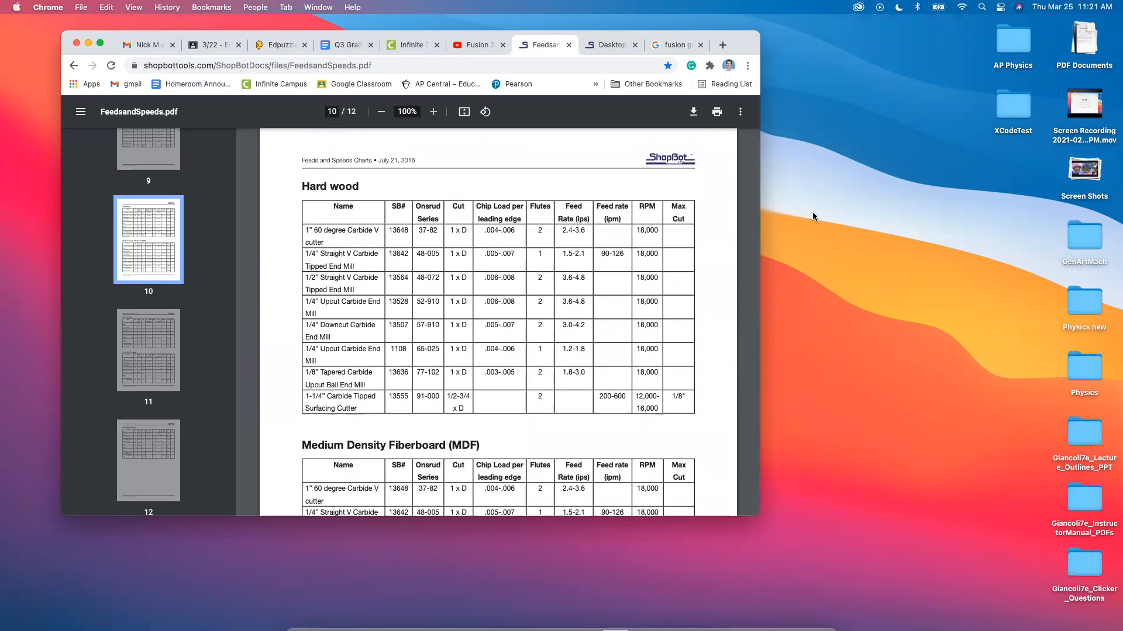
{"action": "key", "text": "ctrl+Up"}
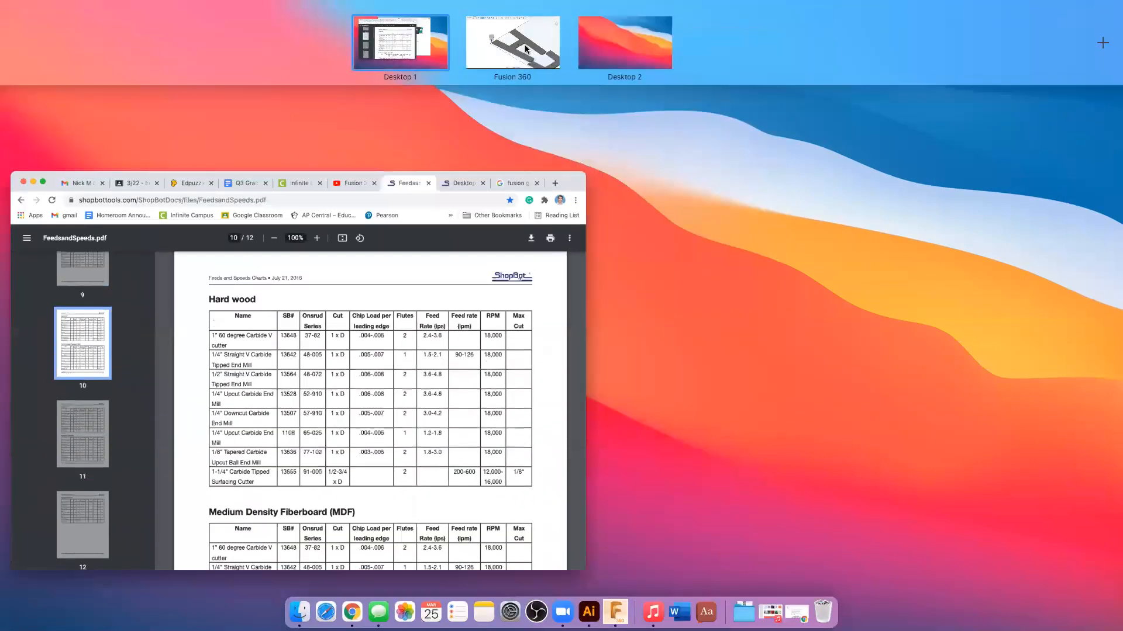
{"action": "left_click", "coordinate": [524, 45]}
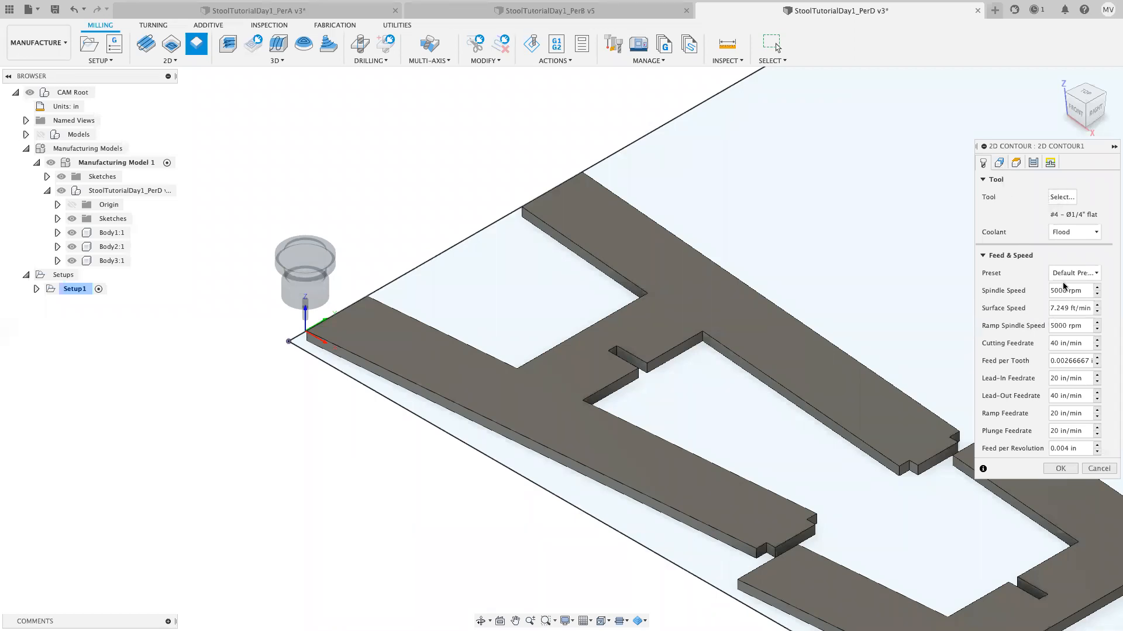
Enable tabs in the 2D contour operation's geometry settings, keeping the default shape, size and spacing
{"action": "left_click", "coordinate": [998, 162]}
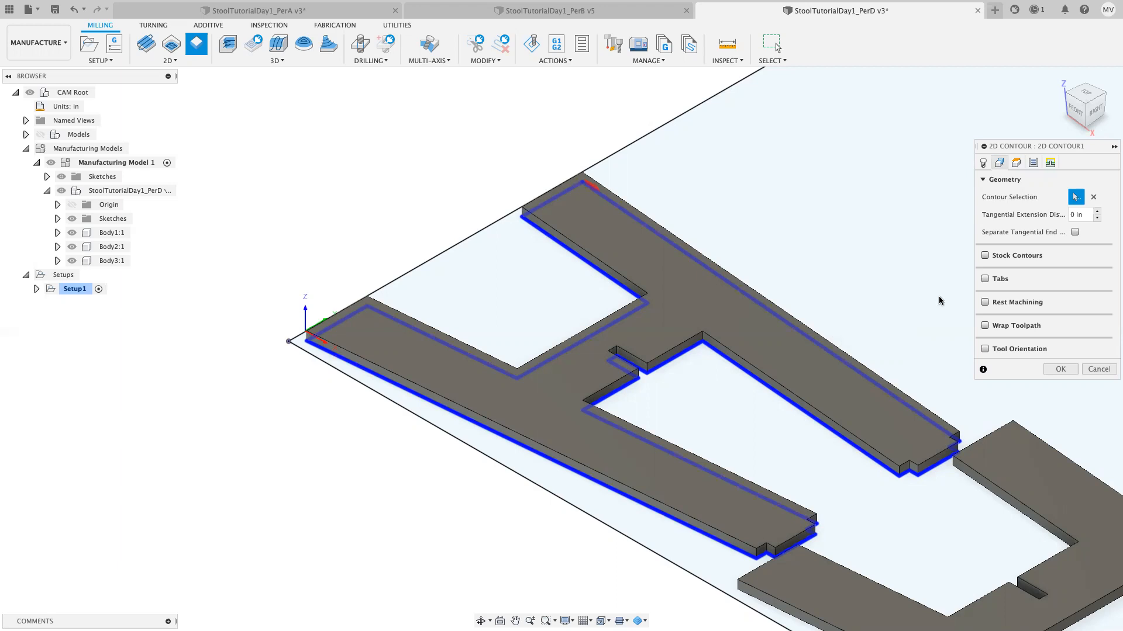
{"action": "left_click", "coordinate": [985, 279]}
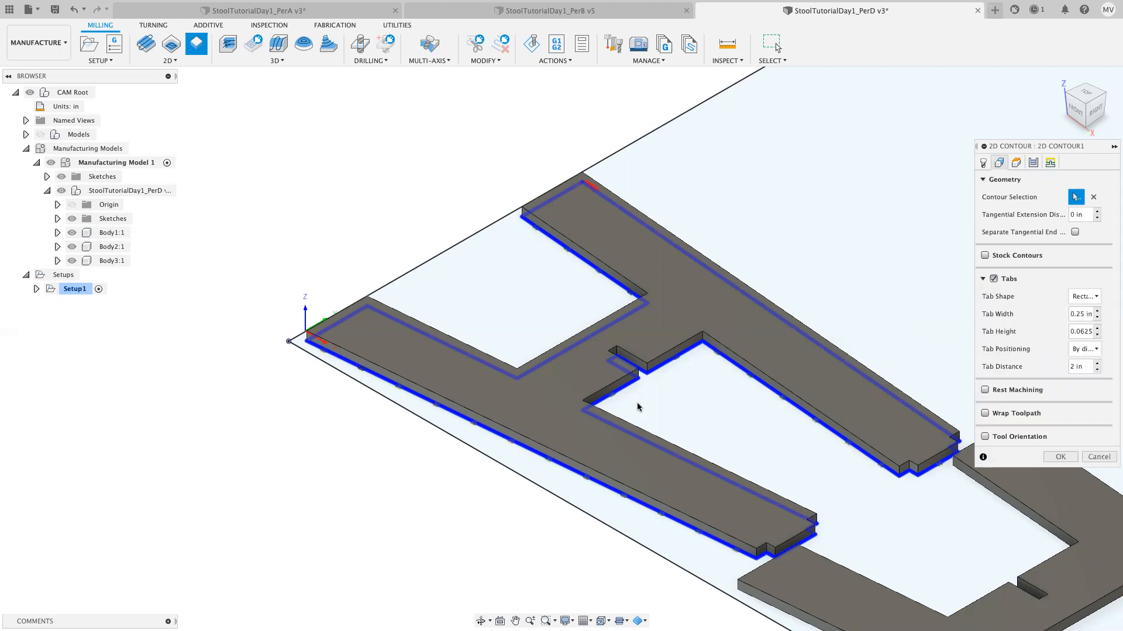
{"action": "scroll", "coordinate": [637, 408], "scroll_direction": "up", "scroll_amount": 5}
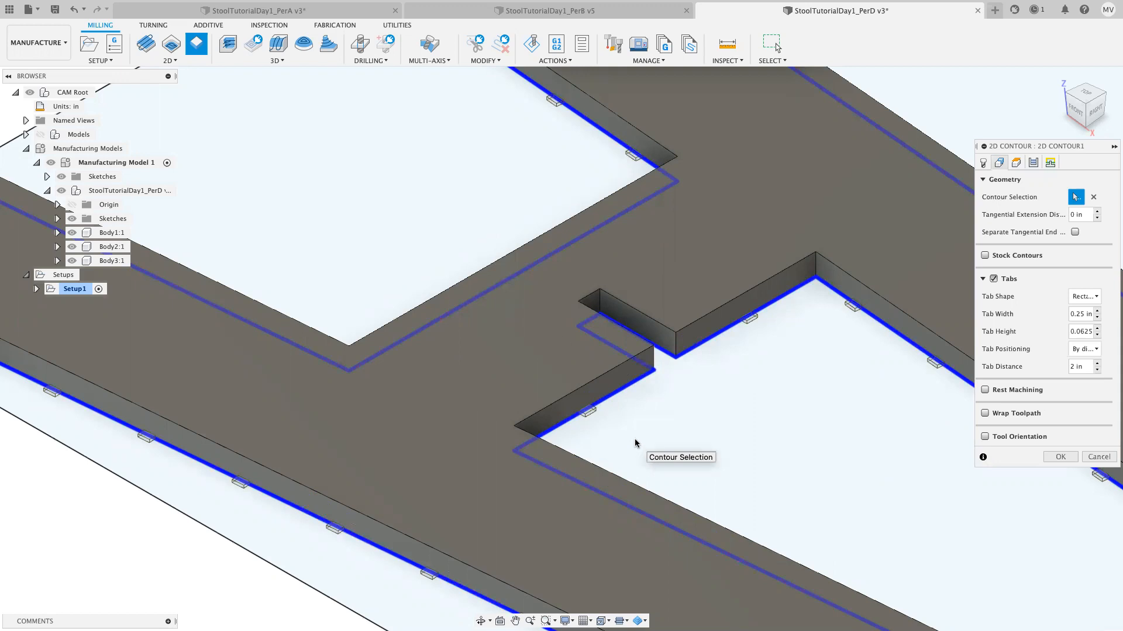
{"action": "scroll", "coordinate": [514, 243], "scroll_direction": "up", "scroll_amount": 5}
{"action": "scroll", "coordinate": [513, 244], "scroll_direction": "left", "scroll_amount": 3}
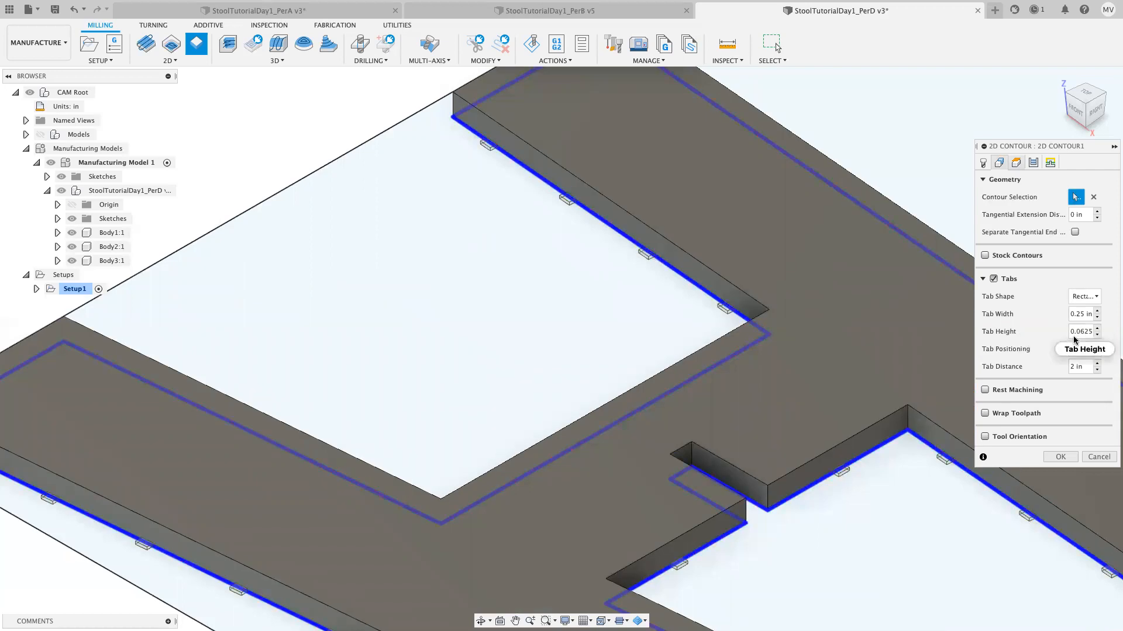
{"action": "mouse_move", "coordinate": [1077, 336]}
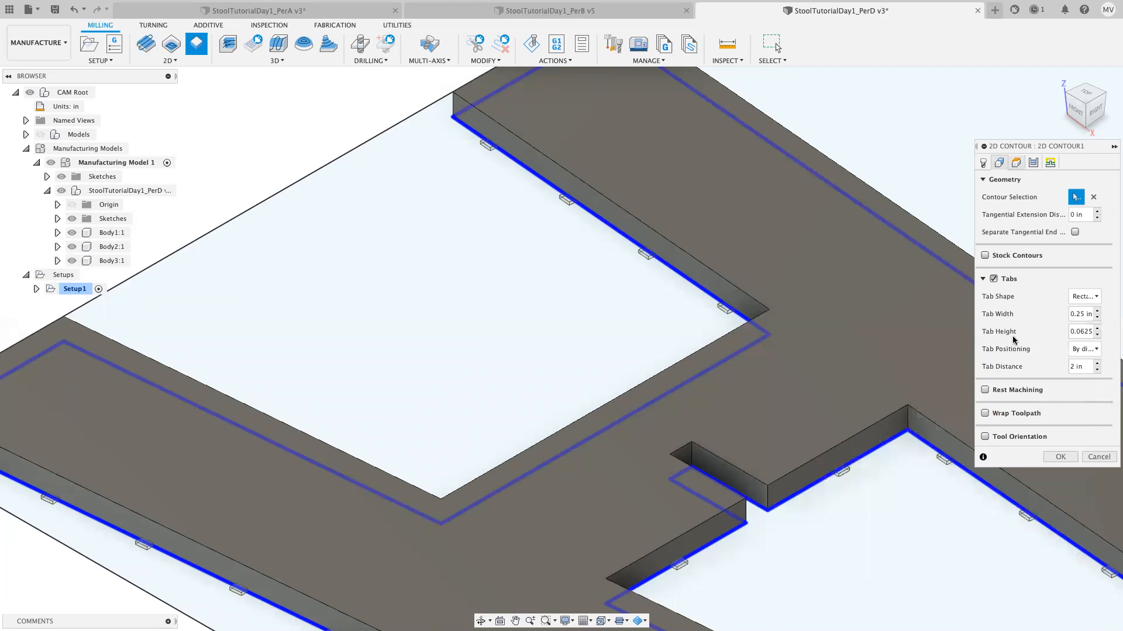
Set the bottom height offset to -.05 in from the selected contours and generate the 2D contour toolpath
{"action": "left_click", "coordinate": [1015, 164]}
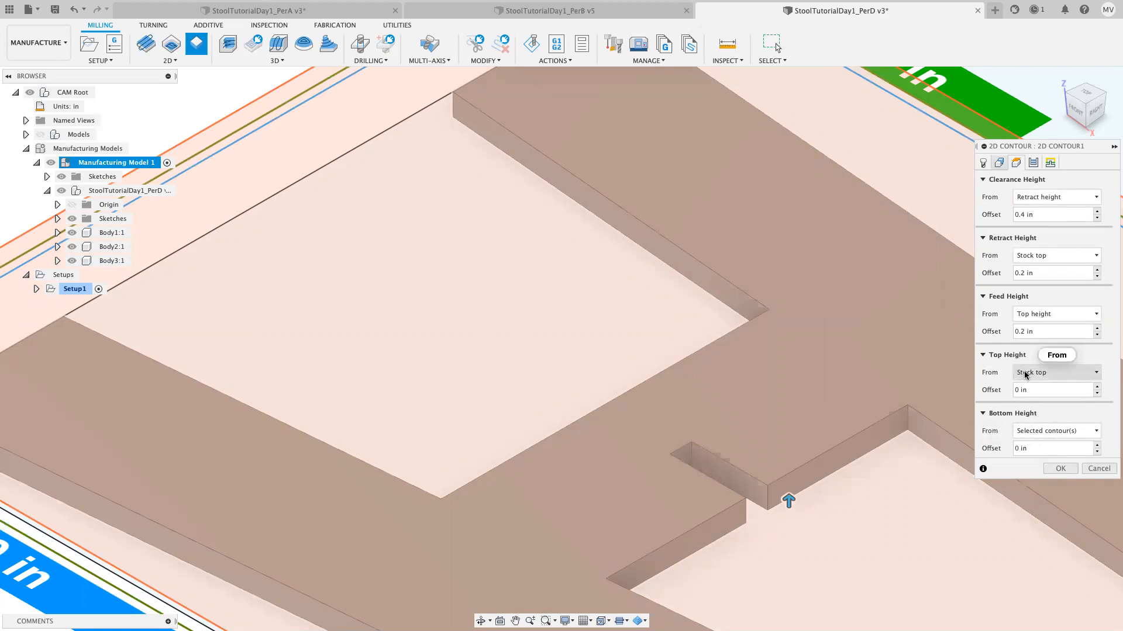
{"action": "mouse_move", "coordinate": [1024, 374]}
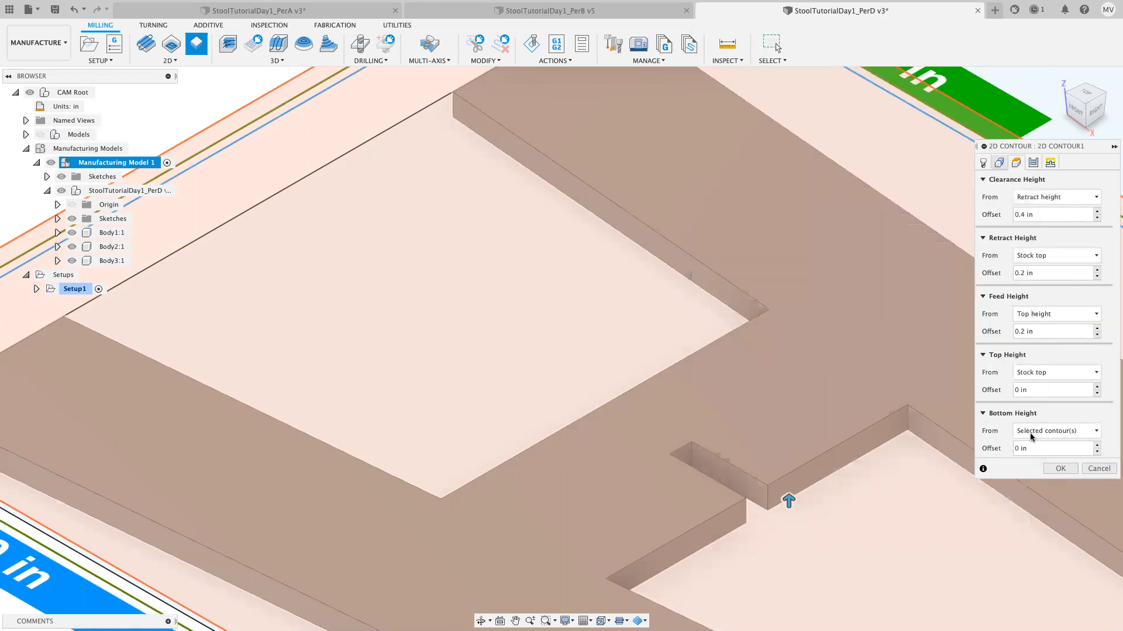
{"action": "mouse_move", "coordinate": [1029, 435]}
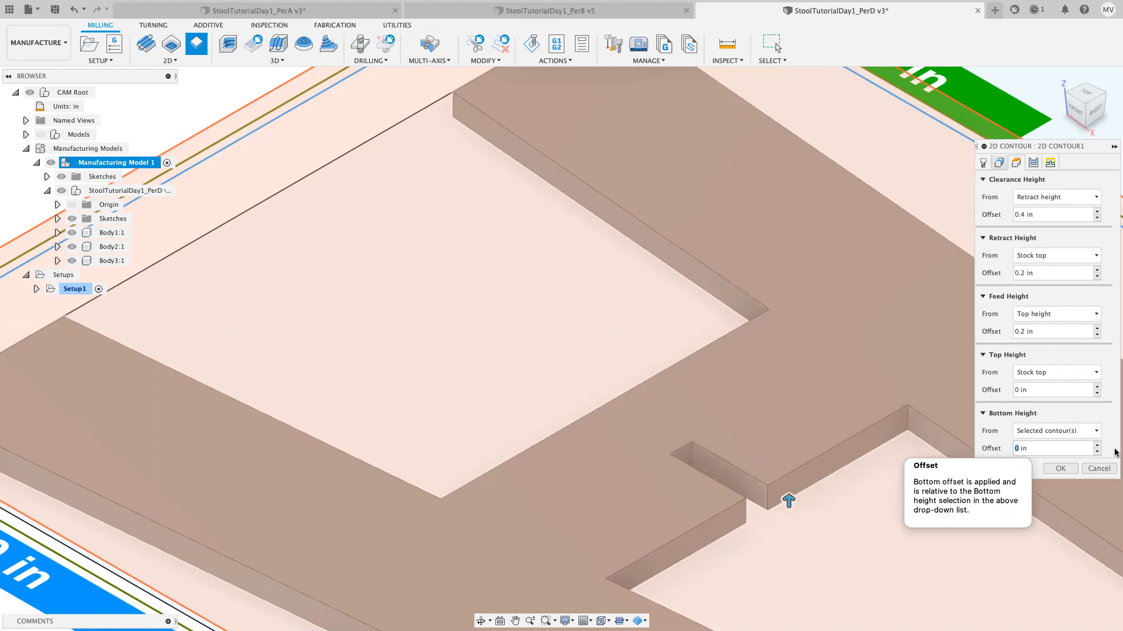
{"action": "type", "text": "-.05"}
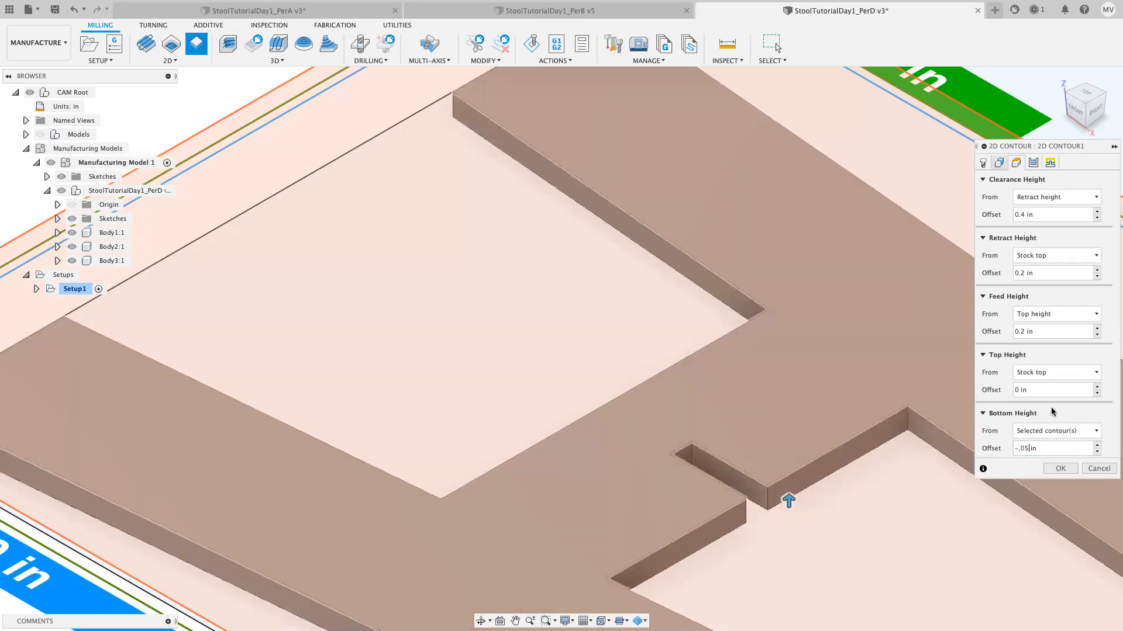
{"action": "left_click", "coordinate": [1032, 164]}
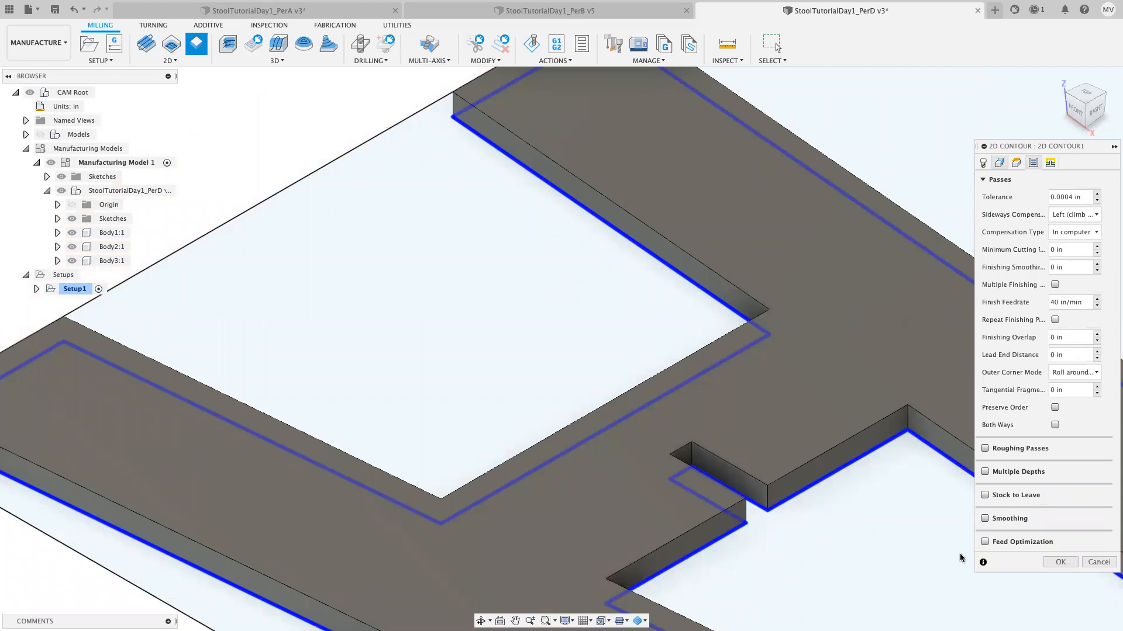
{"action": "left_click", "coordinate": [1016, 163]}
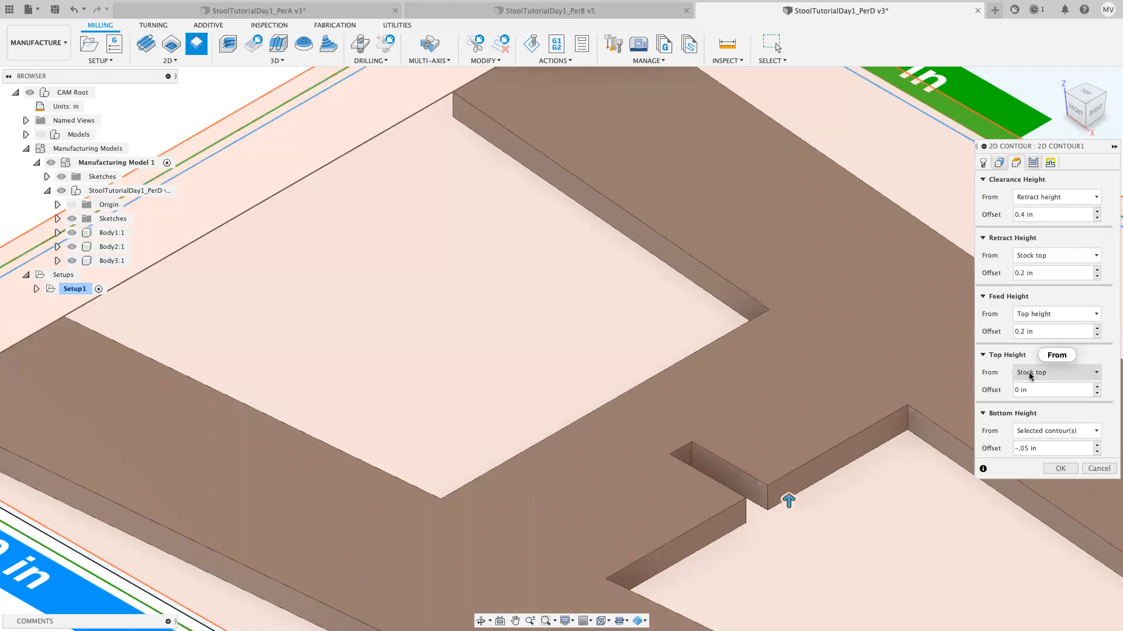
{"action": "mouse_move", "coordinate": [1065, 376]}
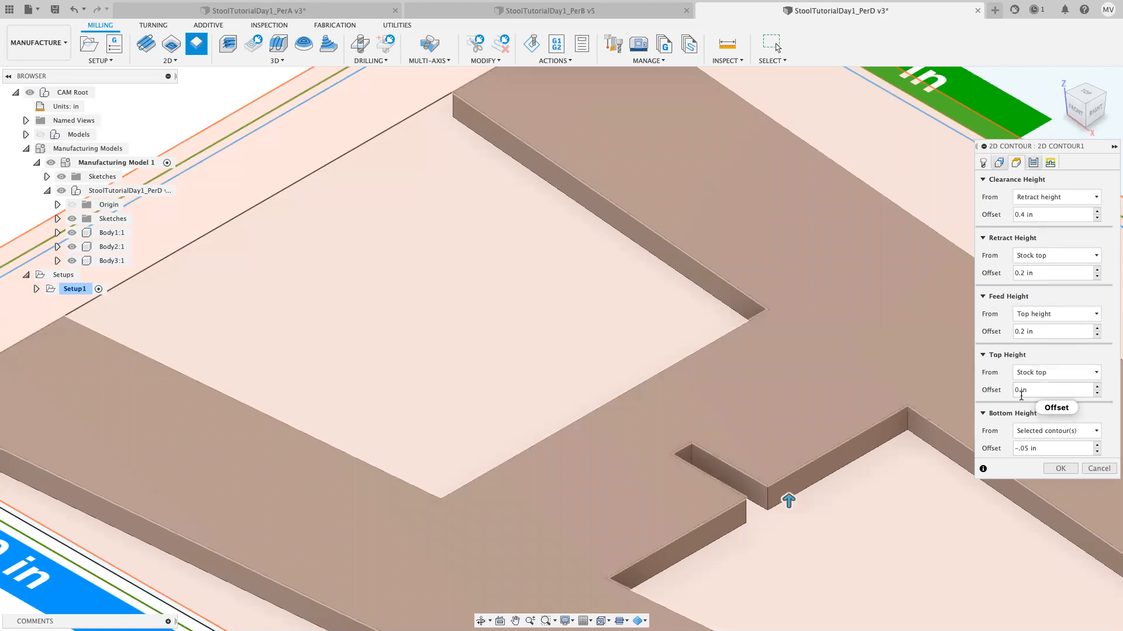
{"action": "mouse_move", "coordinate": [1021, 396]}
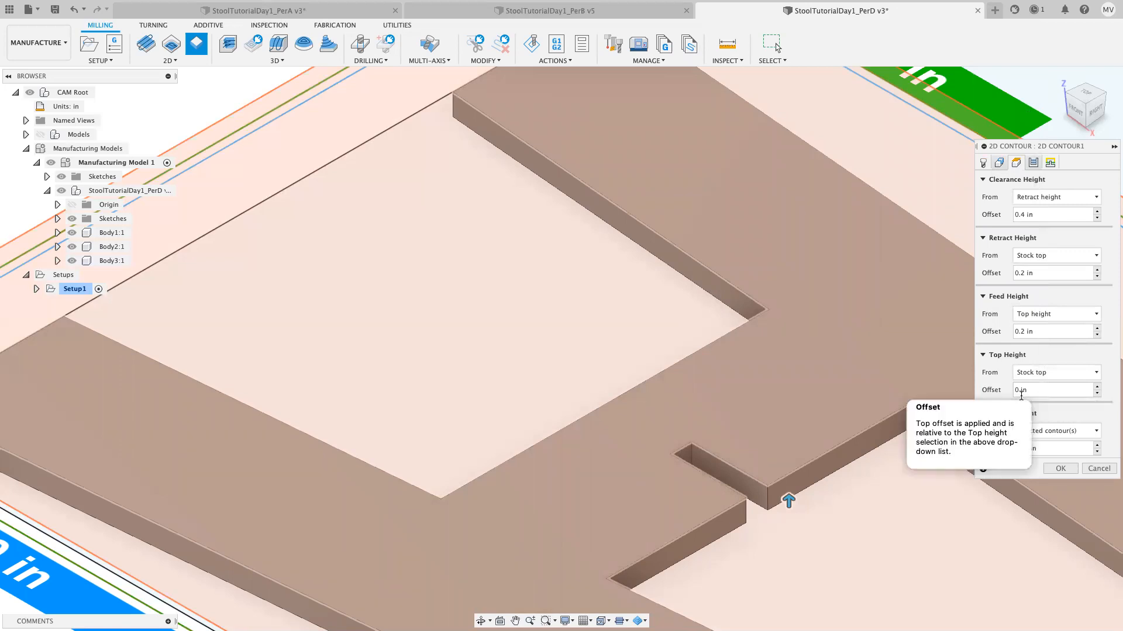
{"action": "left_click", "coordinate": [1061, 470]}
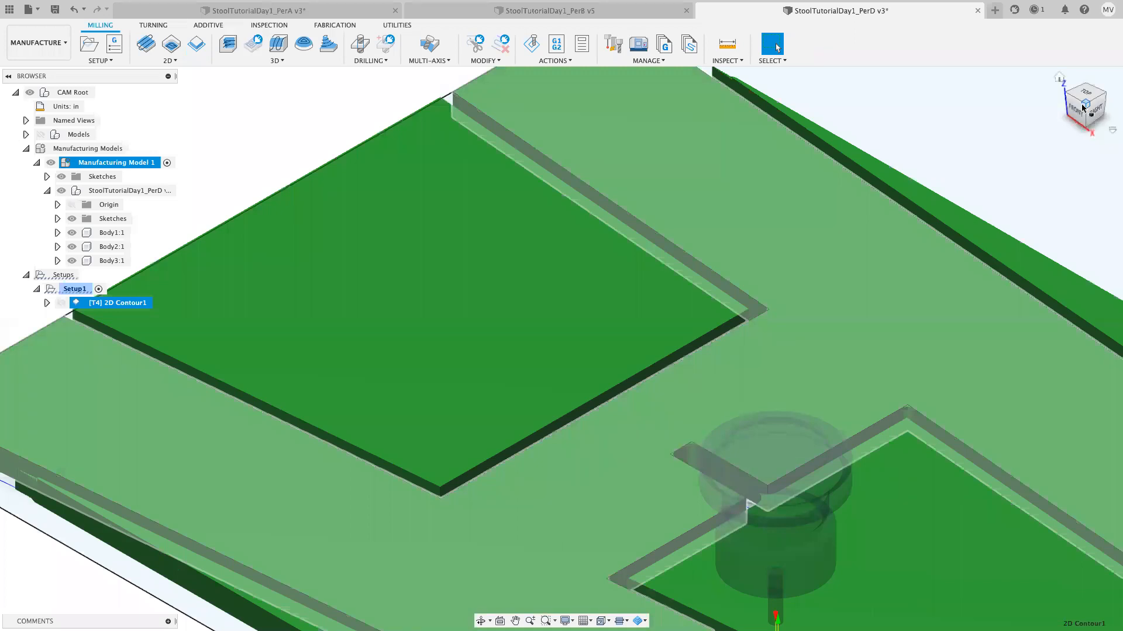
Start a simulation of the 2D Contour1 toolpath and play it at a slightly increased speed
{"action": "left_click_drag", "start_coordinate": [1083, 108], "coordinate": [1086, 137]}
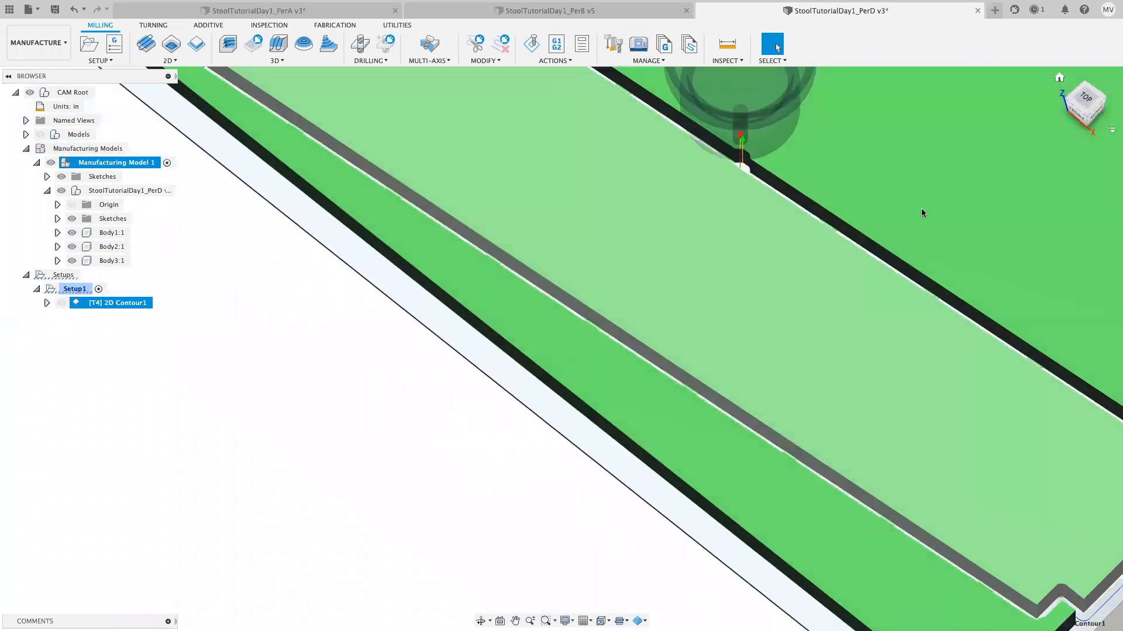
{"action": "scroll", "coordinate": [920, 210], "scroll_direction": "right", "scroll_amount": 4}
{"action": "scroll", "coordinate": [921, 210], "scroll_direction": "up", "scroll_amount": 3}
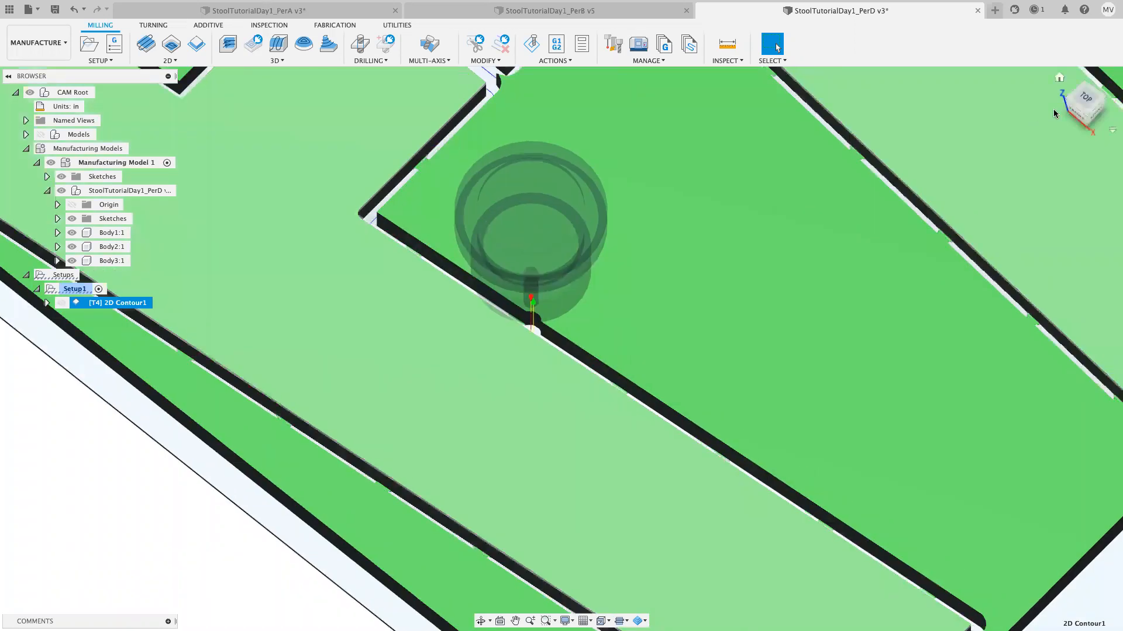
{"action": "scroll", "coordinate": [1046, 138], "scroll_direction": "down", "scroll_amount": 5}
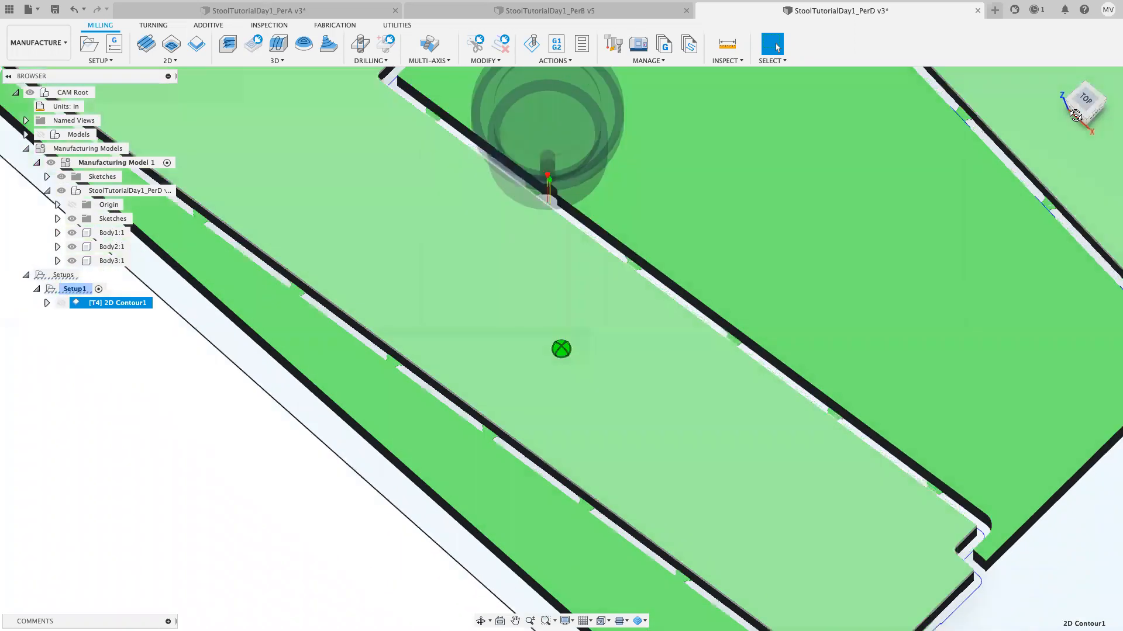
{"action": "left_click", "coordinate": [117, 163]}
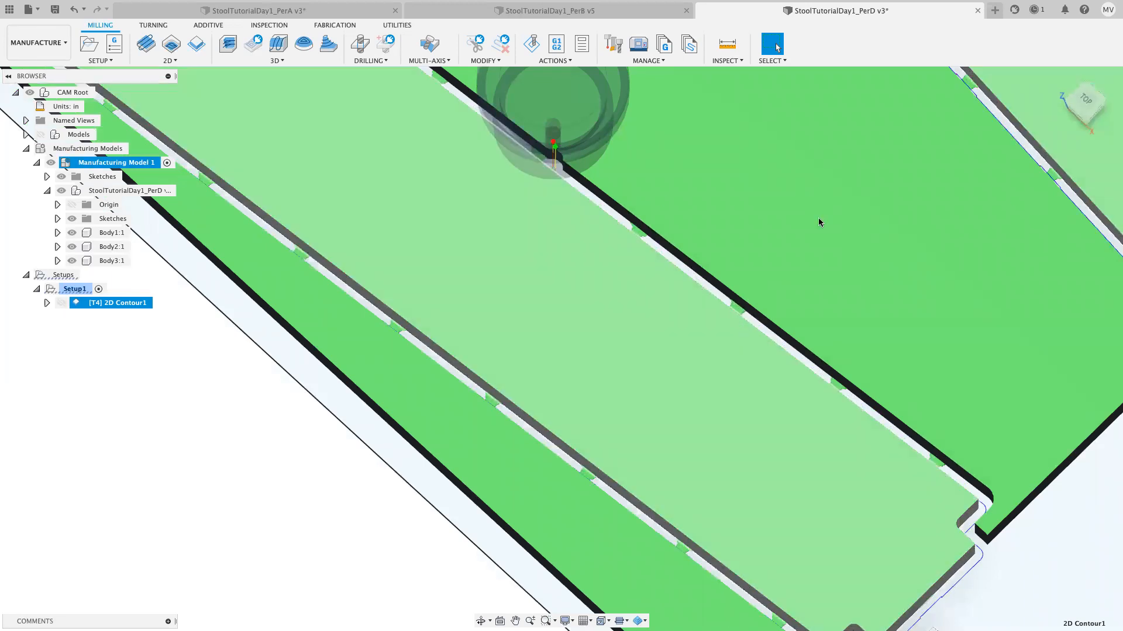
{"action": "left_click", "coordinate": [102, 304]}
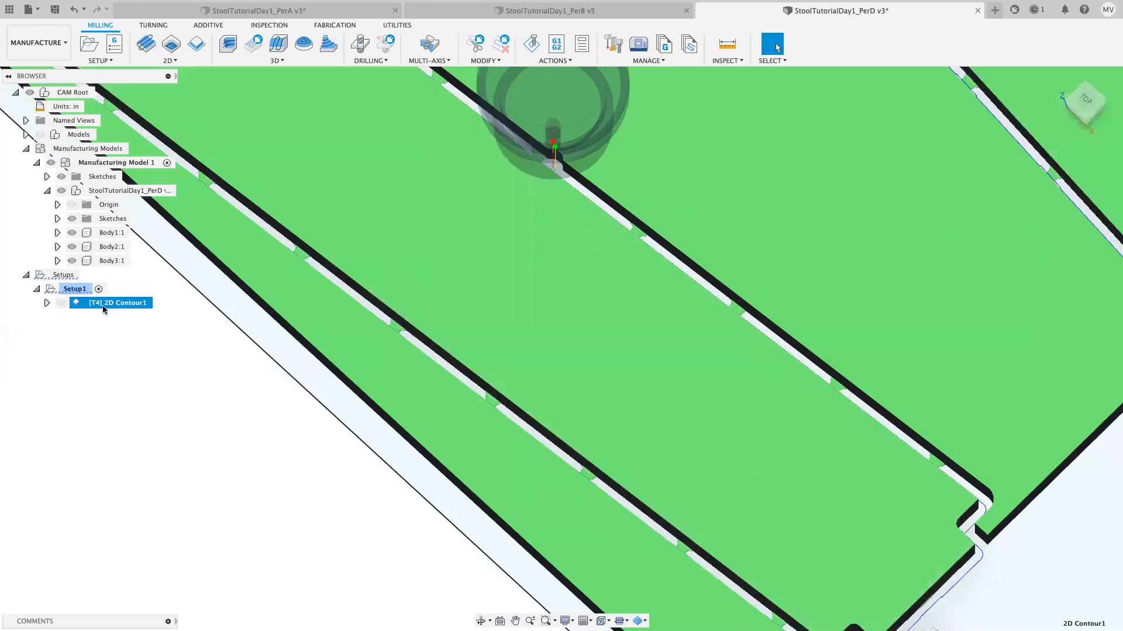
{"action": "right_click", "coordinate": [112, 303]}
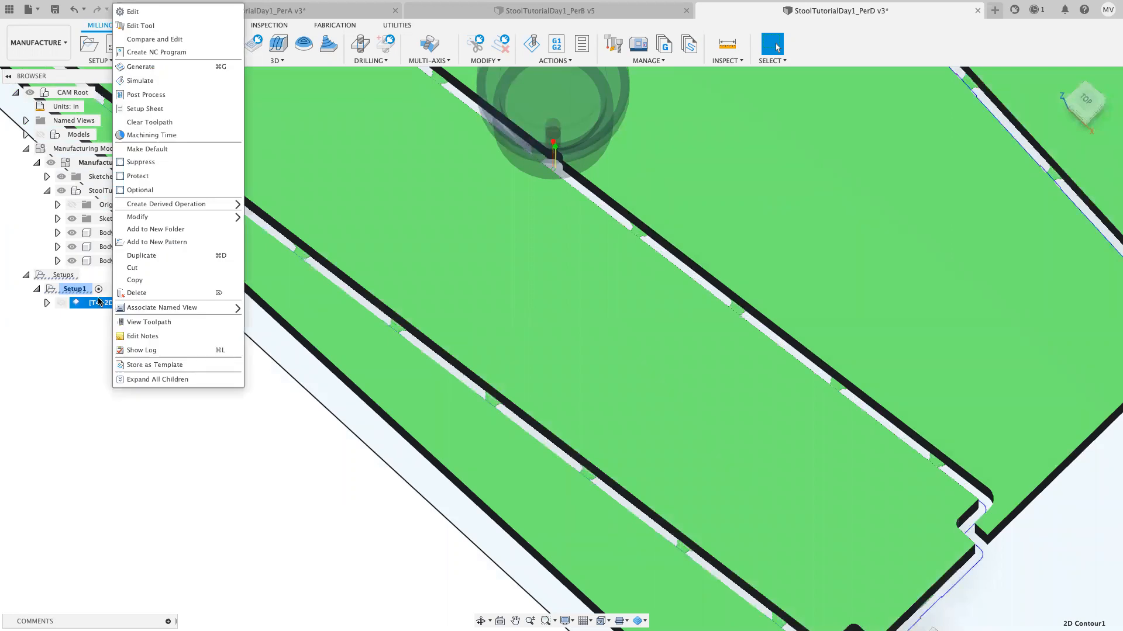
{"action": "left_click", "coordinate": [141, 80]}
{"action": "scroll", "coordinate": [634, 175], "scroll_direction": "down", "scroll_amount": 5}
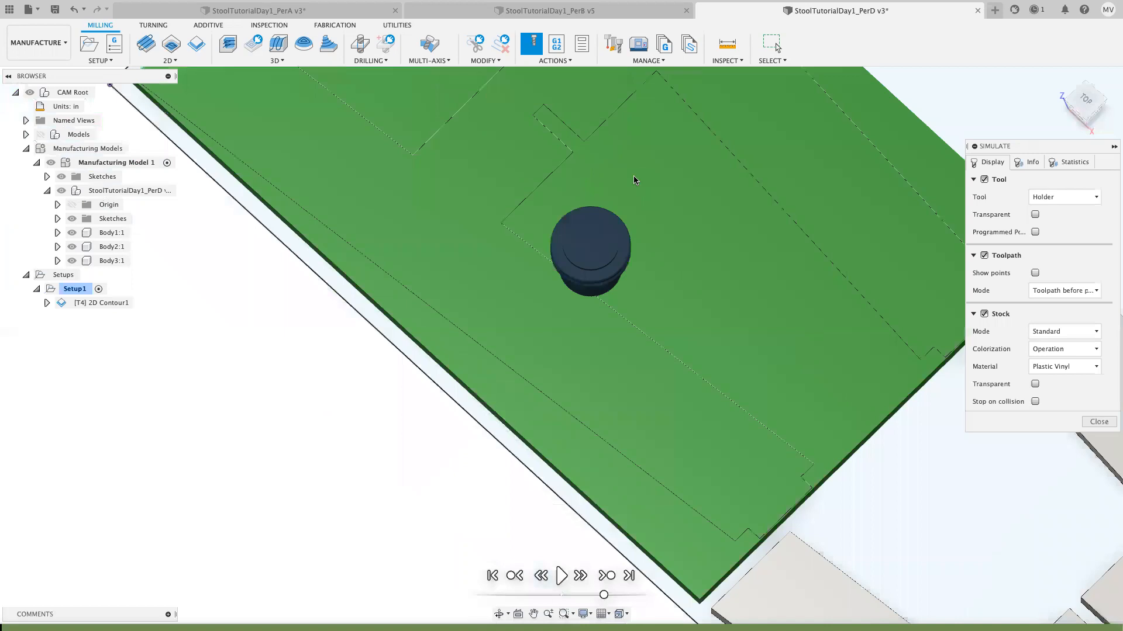
{"action": "scroll", "coordinate": [633, 175], "scroll_direction": "down", "scroll_amount": 3}
{"action": "left_click", "coordinate": [561, 576]}
{"action": "mouse_move", "coordinate": [602, 600]}
{"action": "left_mouse_down"}
{"action": "mouse_move", "coordinate": [589, 600]}
{"action": "mouse_move", "coordinate": [612, 602]}
{"action": "left_mouse_up"}
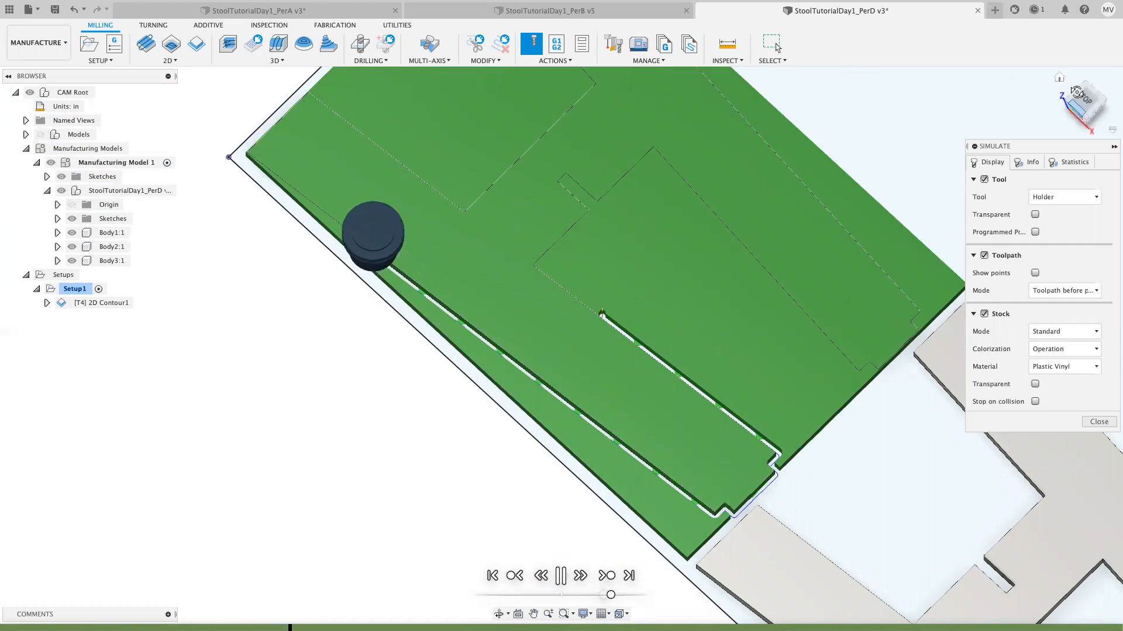
Speed up the simulation further to watch the leg piece being cut to the end of the toolpath, and close it
{"action": "left_click", "coordinate": [1080, 112]}
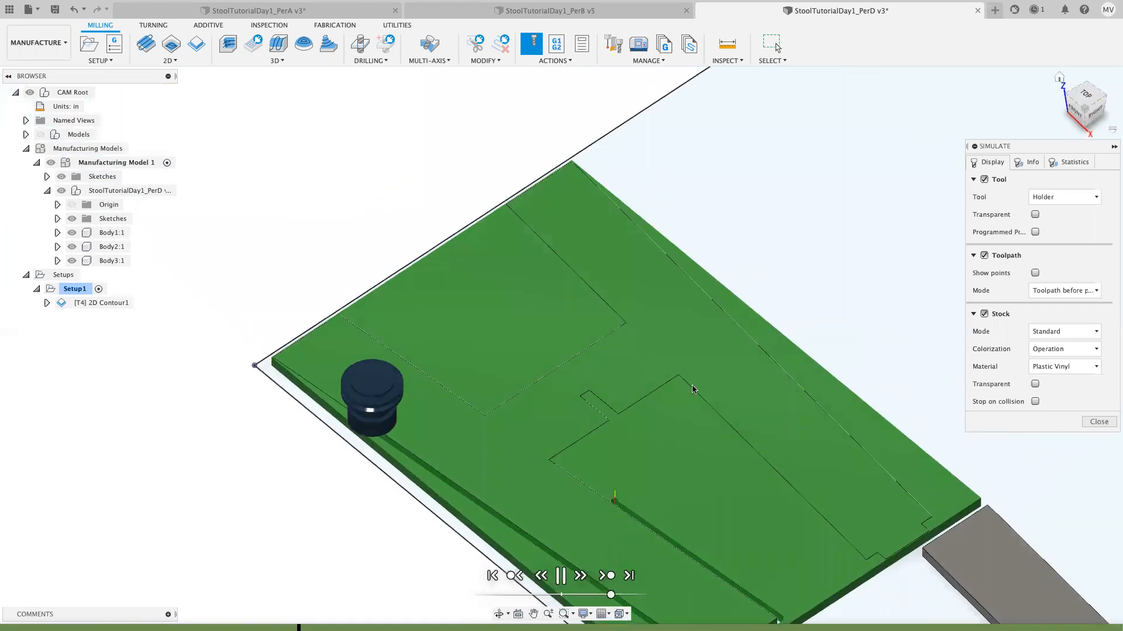
{"action": "middle_click_drag", "start_coordinate": [820, 472], "coordinate": [677, 373]}
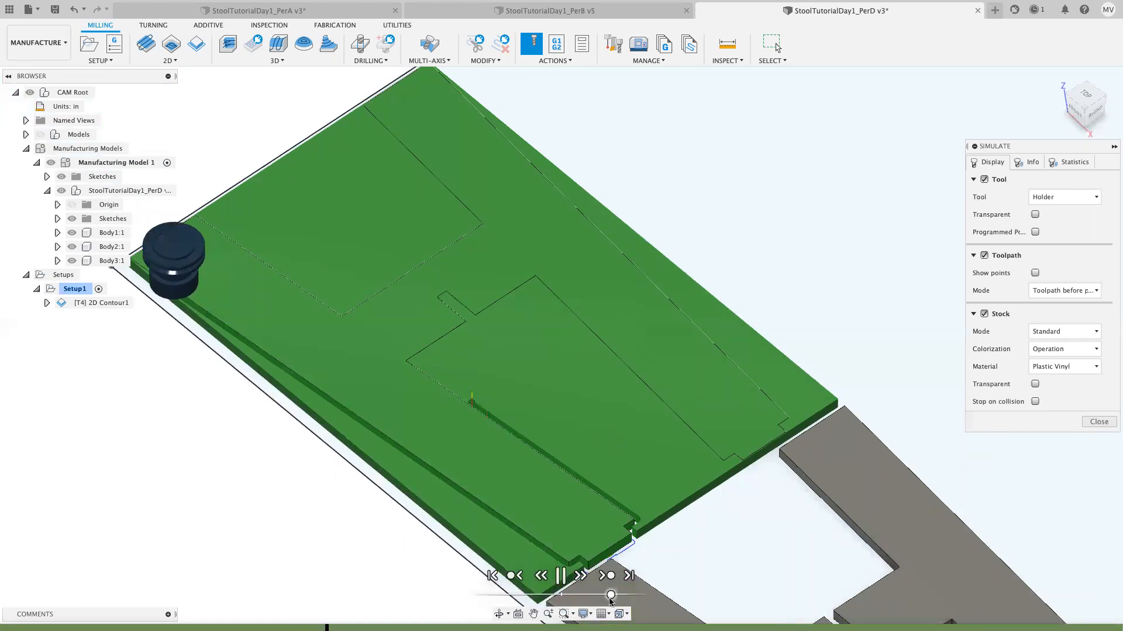
{"action": "left_click_drag", "start_coordinate": [616, 598], "coordinate": [631, 599]}
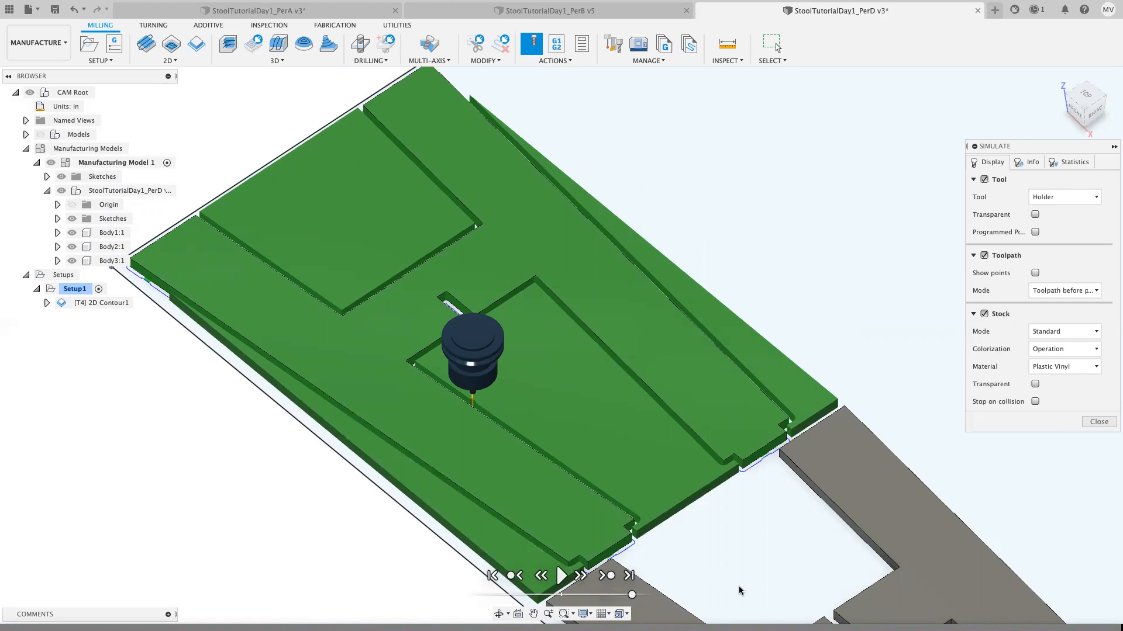
{"action": "left_click", "coordinate": [1099, 421]}
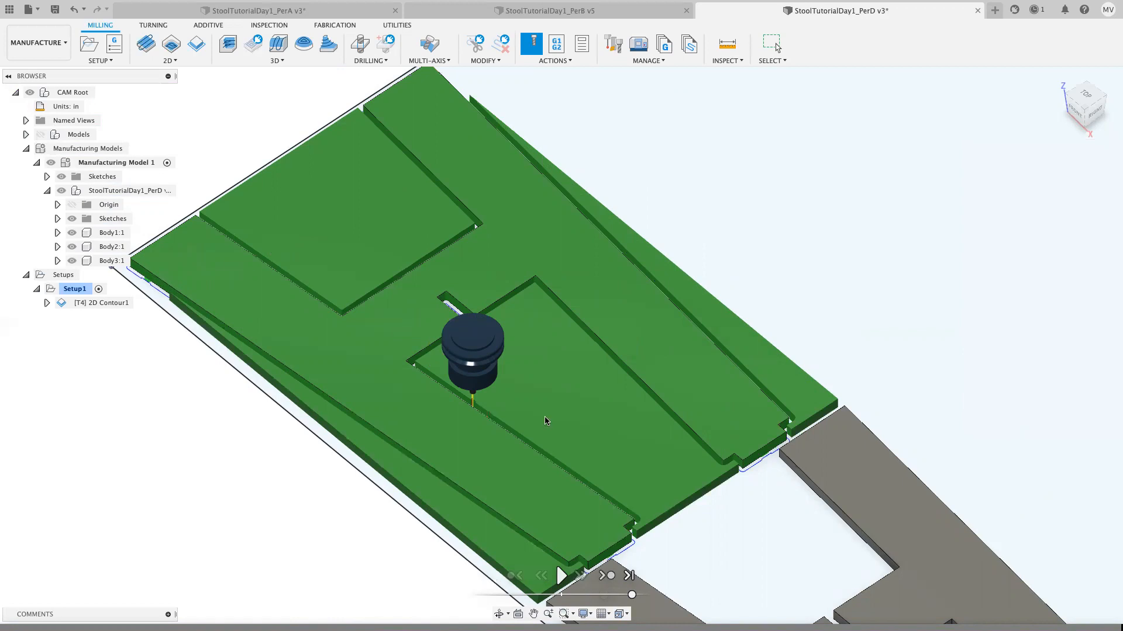
Edit the 2D Contour1 operation to enable multiple depths in its passes settings and regenerate the toolpath
{"action": "right_click", "coordinate": [90, 302]}
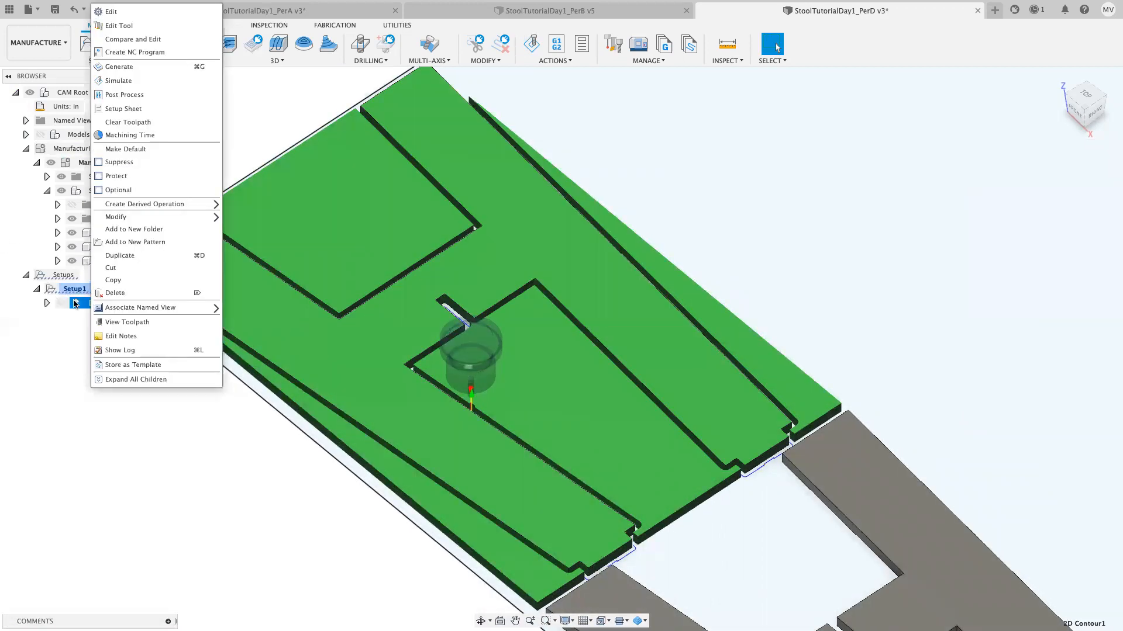
{"action": "left_click", "coordinate": [112, 14]}
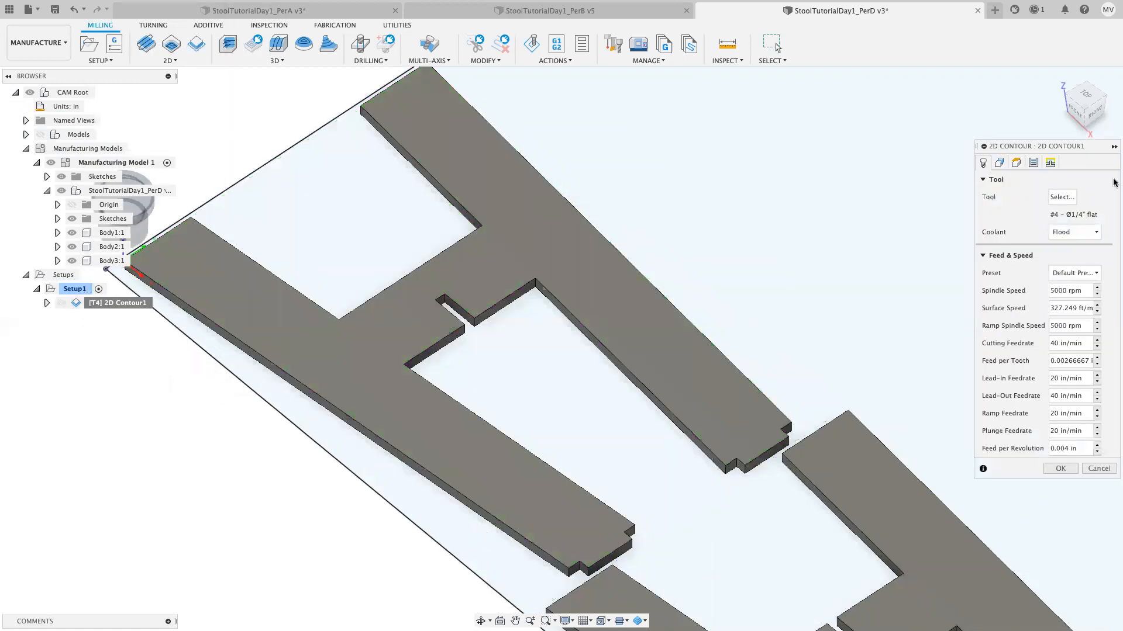
{"action": "left_click", "coordinate": [1033, 163]}
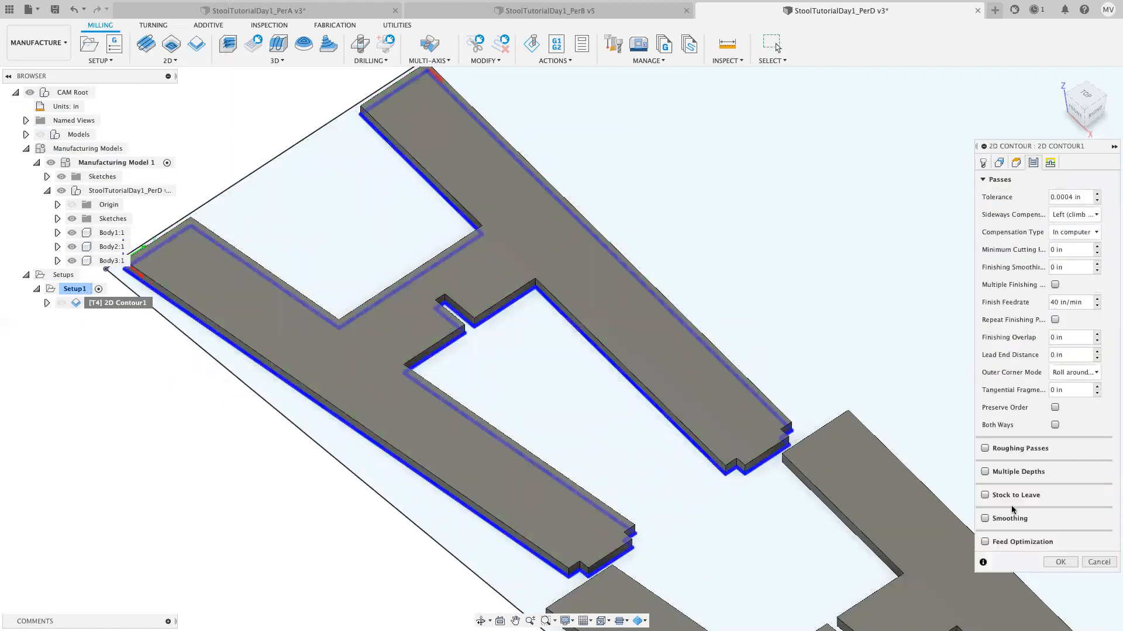
{"action": "left_click", "coordinate": [985, 472]}
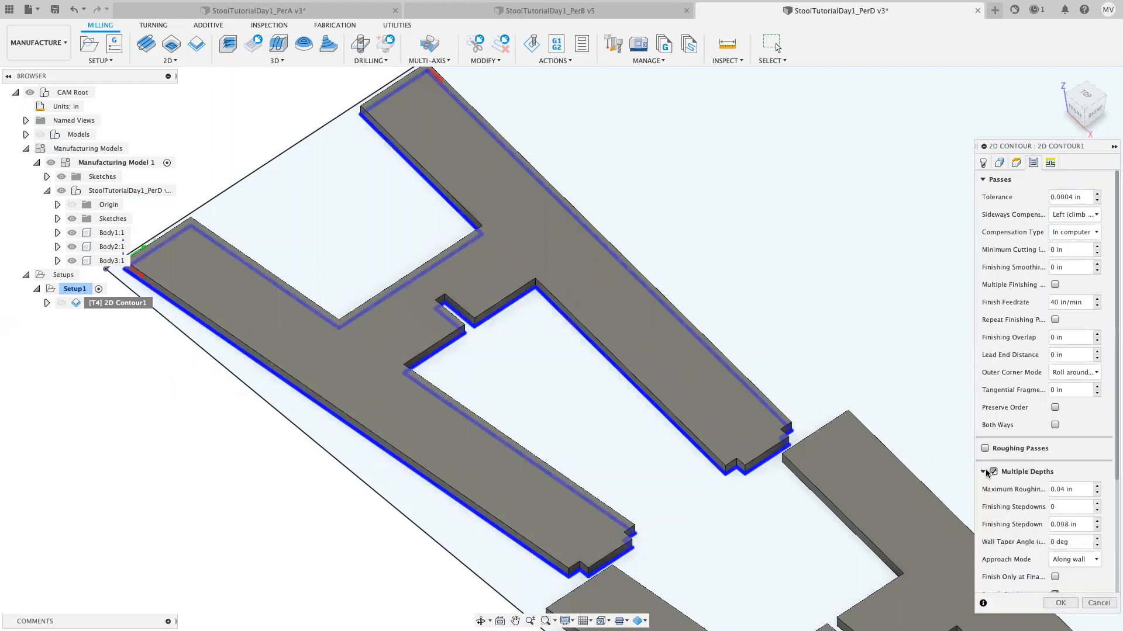
{"action": "scroll", "coordinate": [1009, 519], "scroll_direction": "down", "scroll_amount": 1}
{"action": "scroll", "coordinate": [1009, 519], "scroll_direction": "down", "scroll_amount": 1}
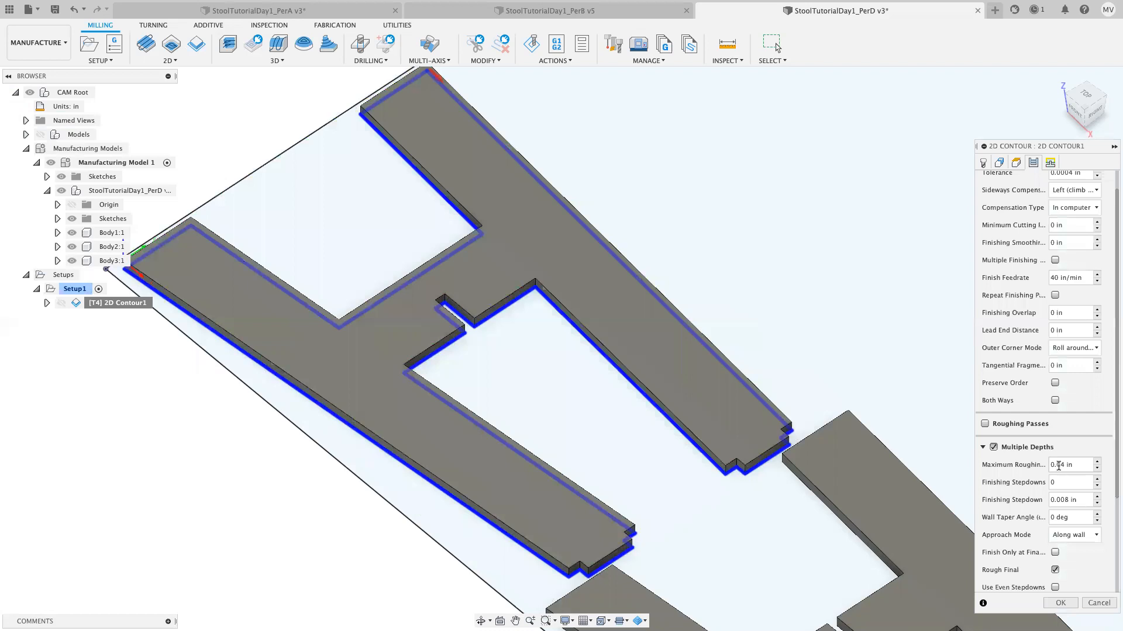
{"action": "scroll", "coordinate": [1040, 541], "scroll_direction": "down", "scroll_amount": 4}
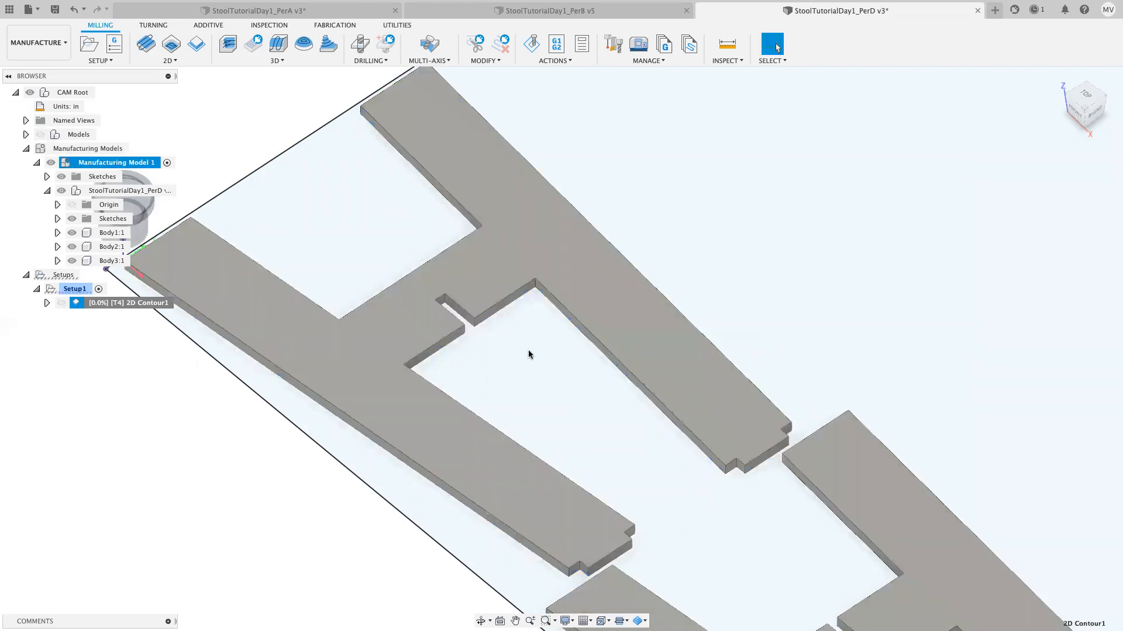
Examine the regenerated multi-depth toolpath up close around the leg piece's slot and inner corners
{"action": "scroll", "coordinate": [506, 315], "scroll_direction": "up", "scroll_amount": 3}
{"action": "scroll", "coordinate": [506, 315], "scroll_direction": "up", "scroll_amount": 2}
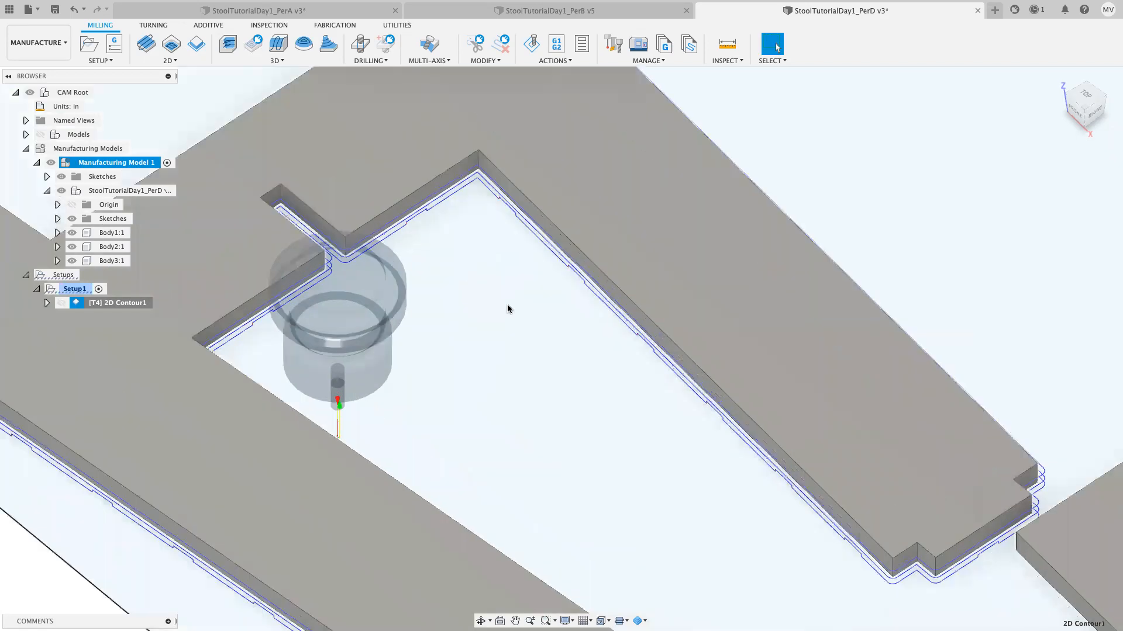
{"action": "scroll", "coordinate": [507, 304], "scroll_direction": "up", "scroll_amount": 2}
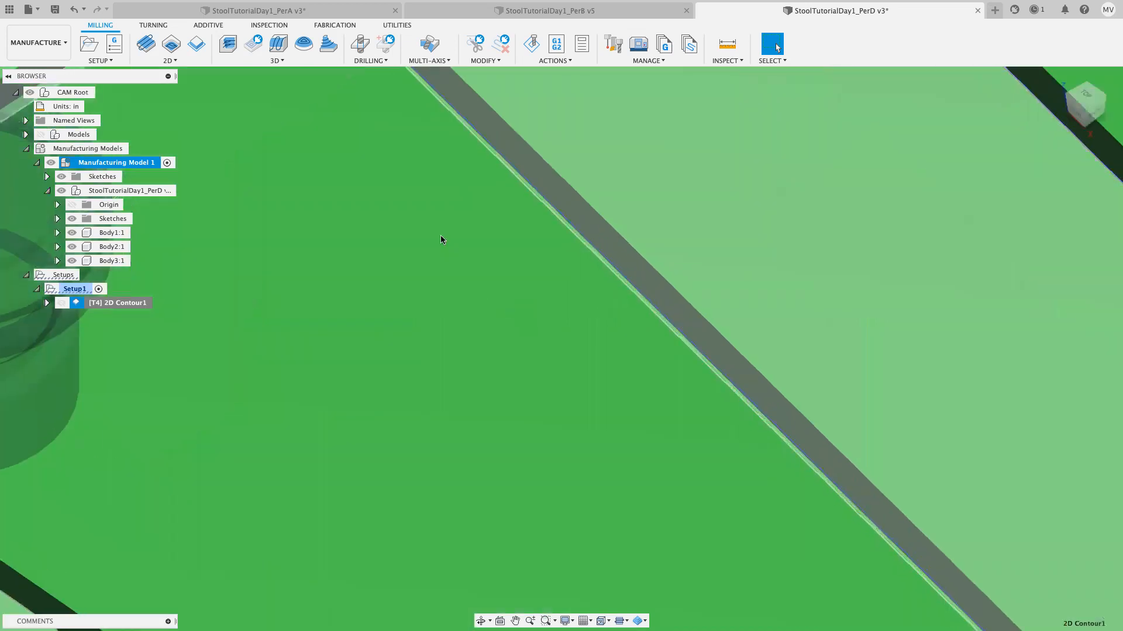
{"action": "scroll", "coordinate": [444, 239], "scroll_direction": "up", "scroll_amount": 2}
{"action": "scroll", "coordinate": [507, 233], "scroll_direction": "down", "scroll_amount": 4}
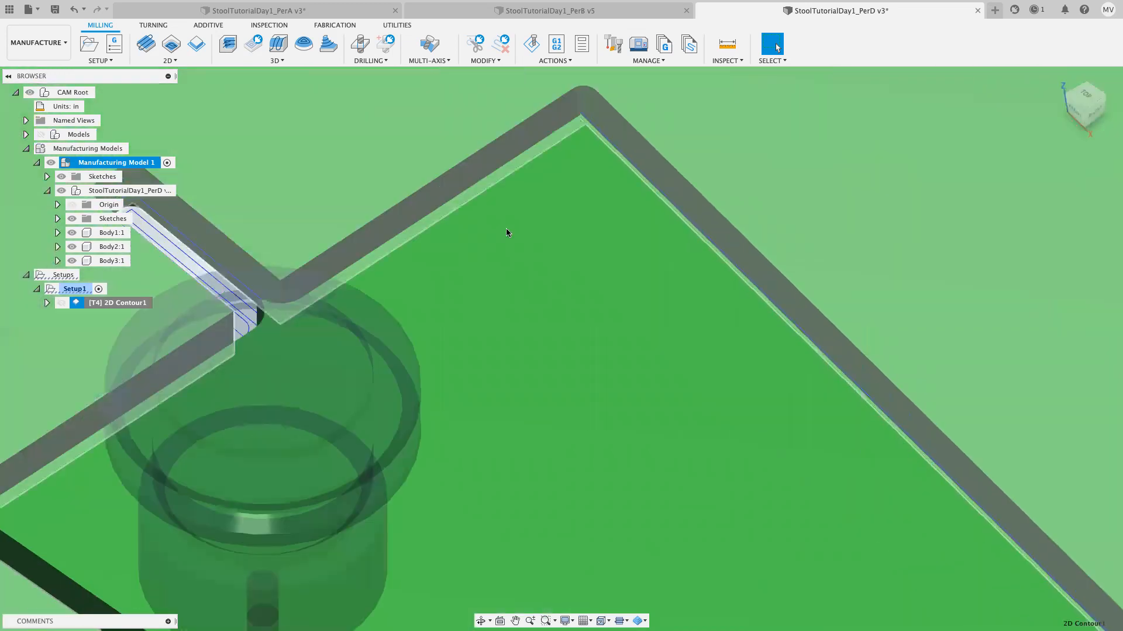
{"action": "scroll", "coordinate": [297, 255], "scroll_direction": "up", "scroll_amount": 3}
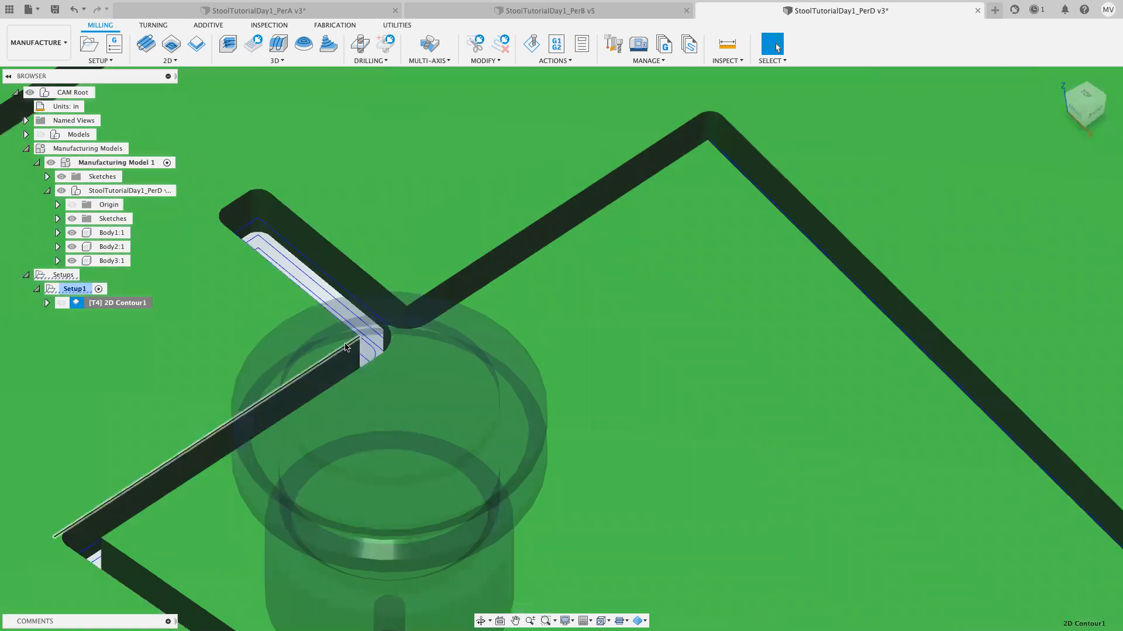
{"action": "scroll", "coordinate": [345, 344], "scroll_direction": "down", "scroll_amount": 4}
{"action": "scroll", "coordinate": [345, 344], "scroll_direction": "down", "scroll_amount": 4}
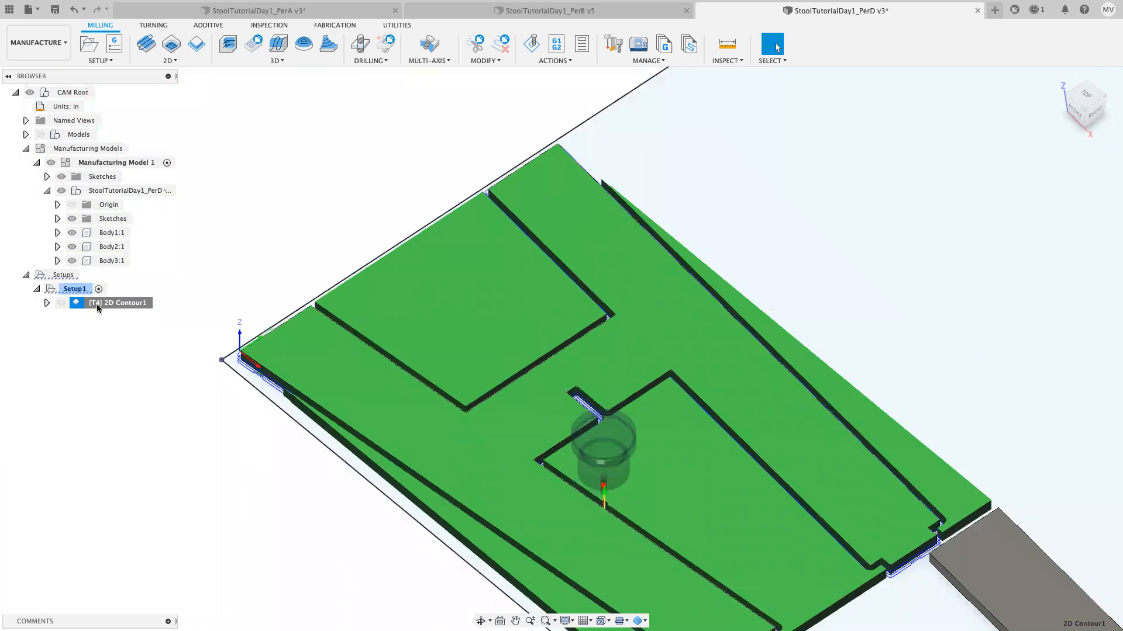
Simulate the multi-depth 2D Contour1 toolpath at increasing speed, check the cut leg piece from a steeper top angle, and close the simulation
{"action": "right_click", "coordinate": [98, 305]}
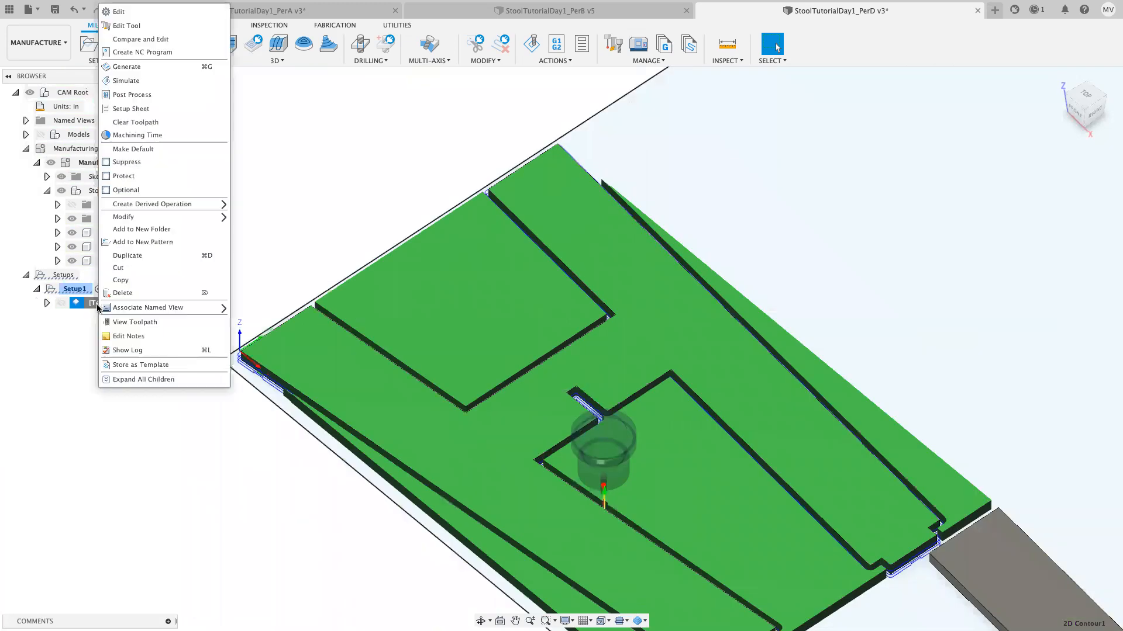
{"action": "left_click", "coordinate": [135, 82]}
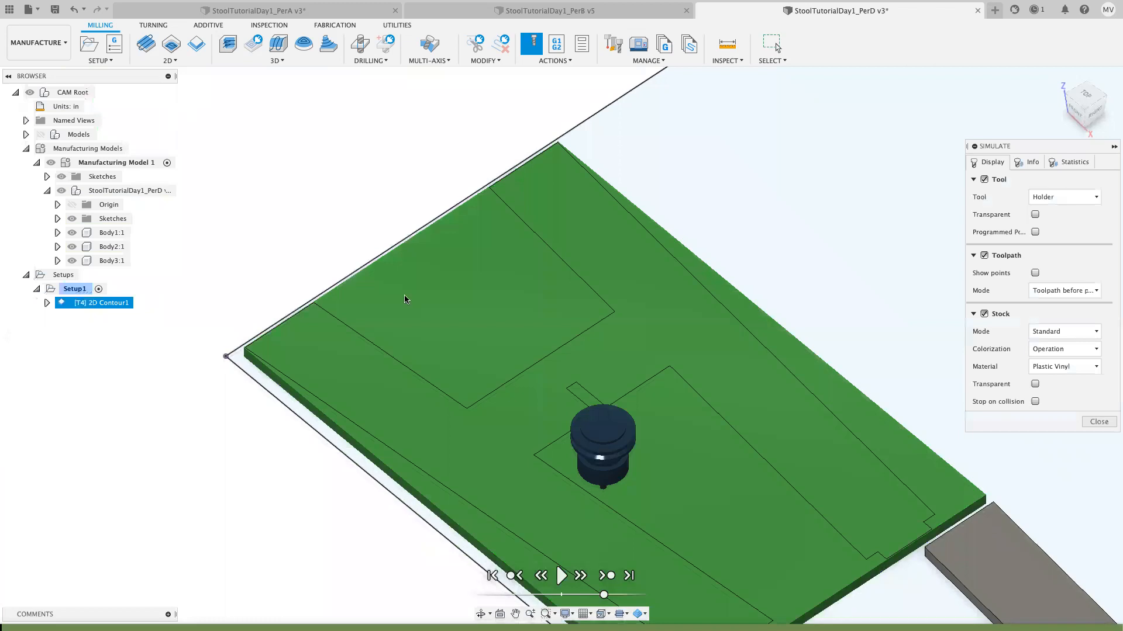
{"action": "left_click", "coordinate": [561, 576]}
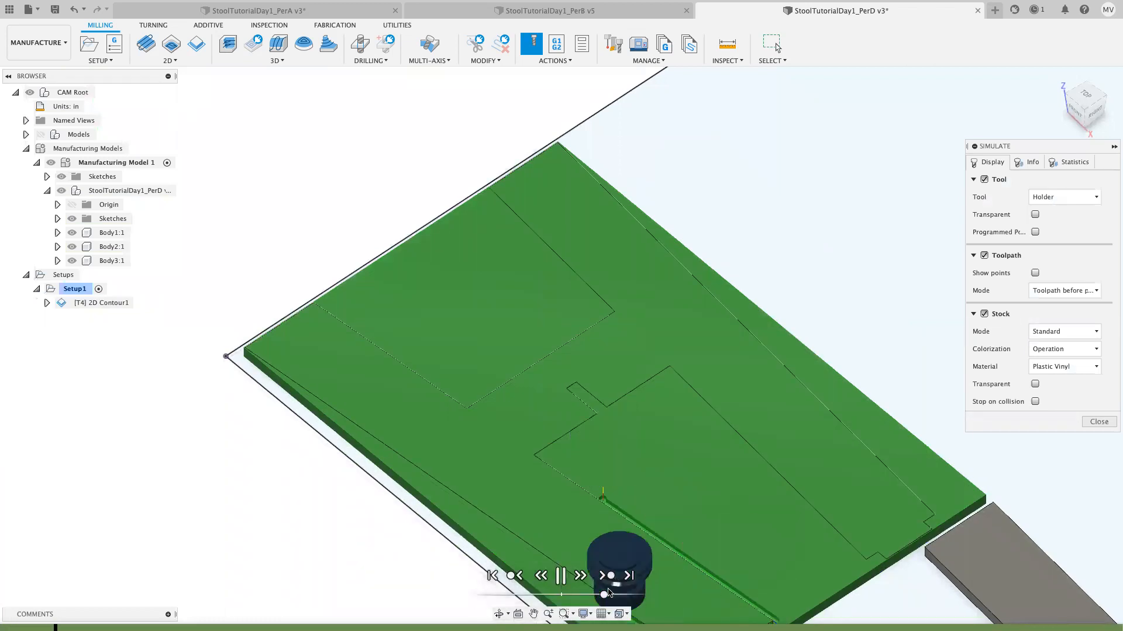
{"action": "mouse_move", "coordinate": [604, 595]}
{"action": "left_mouse_down"}
{"action": "mouse_move", "coordinate": [646, 595]}
{"action": "mouse_move", "coordinate": [618, 597]}
{"action": "left_mouse_up"}
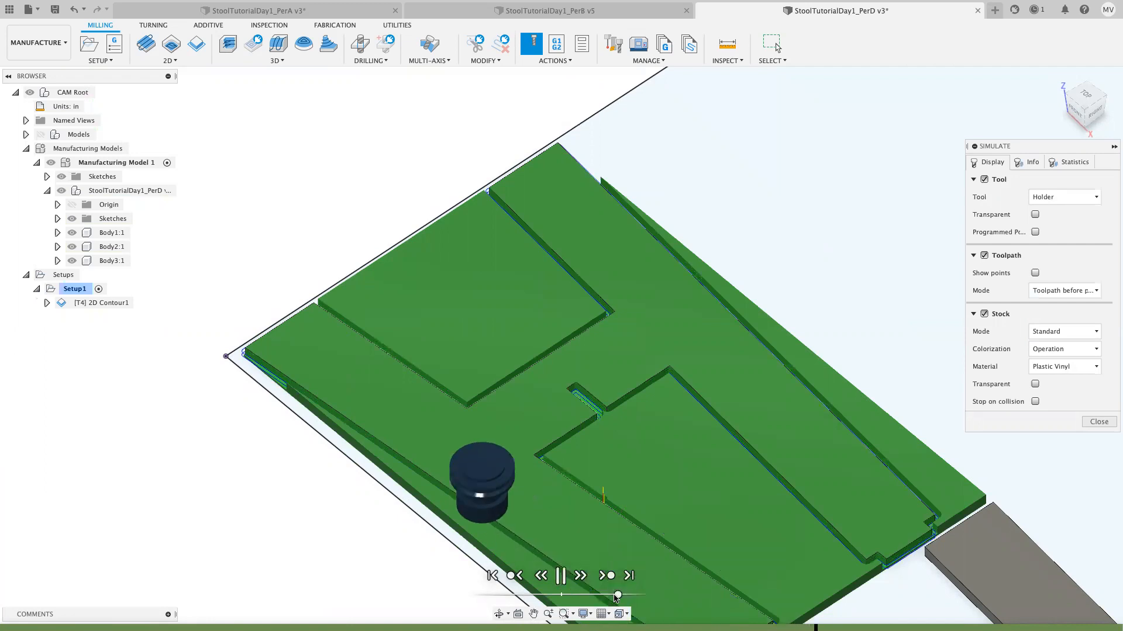
{"action": "left_click_drag", "start_coordinate": [615, 597], "coordinate": [623, 597]}
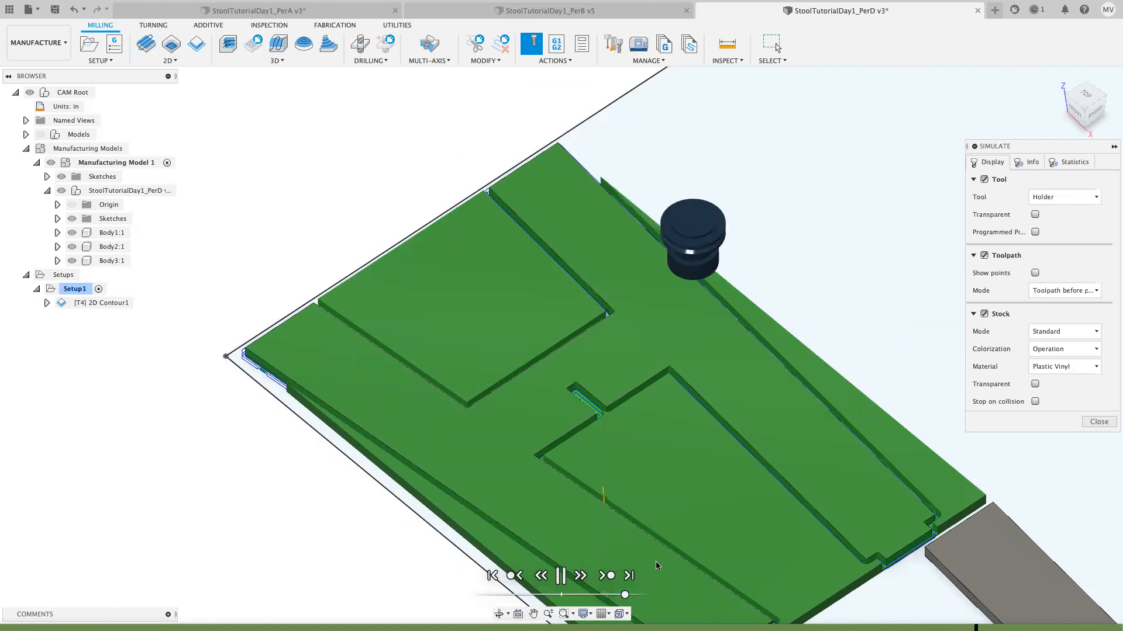
{"action": "left_click_drag", "start_coordinate": [1074, 107], "coordinate": [1048, 121]}
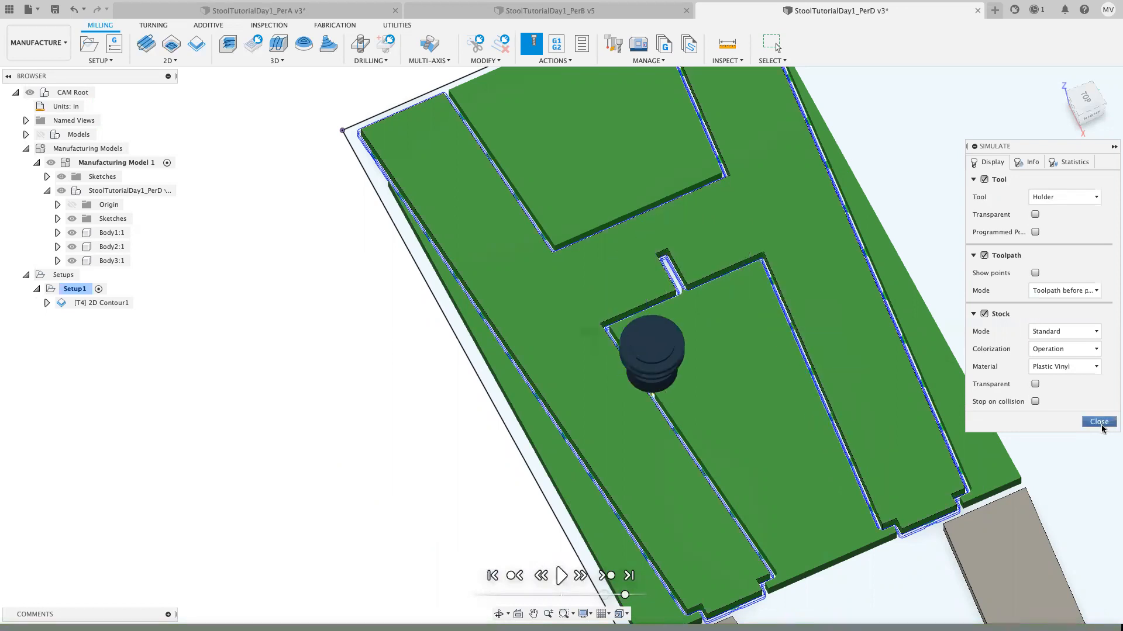
{"action": "left_click", "coordinate": [1101, 425]}
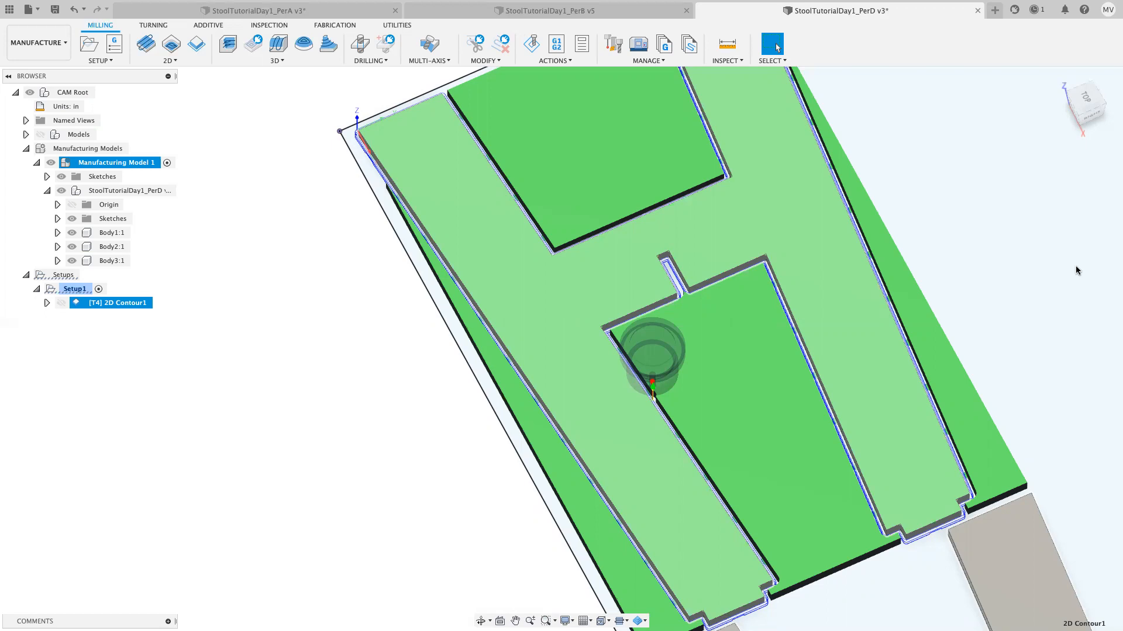
{"action": "left_click", "coordinate": [997, 523]}
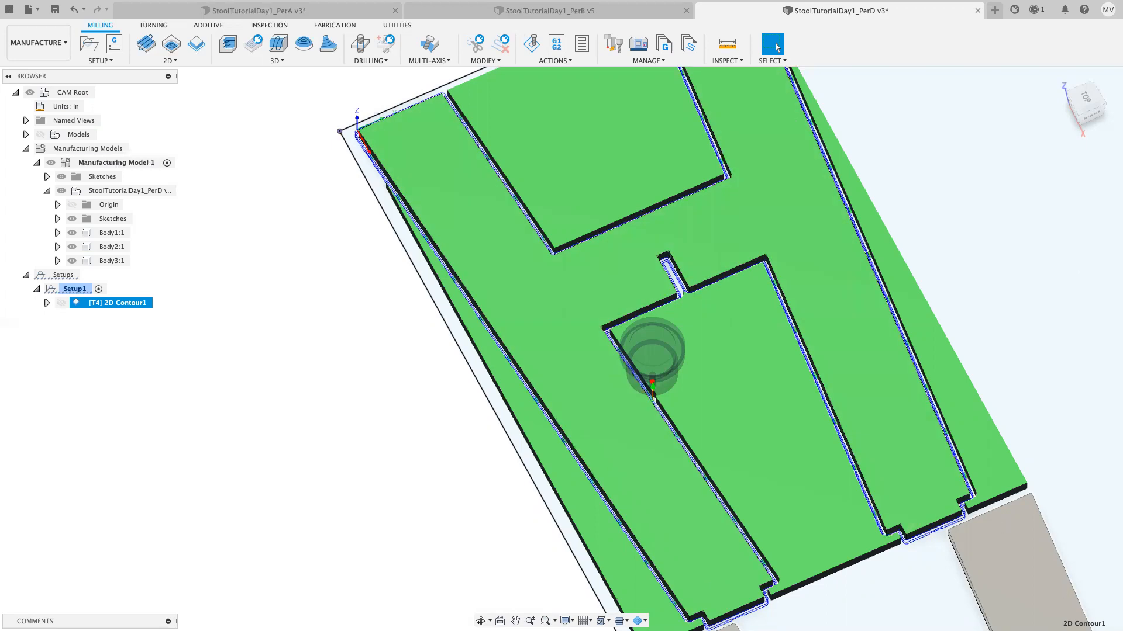
{"action": "left_click", "coordinate": [823, 596]}
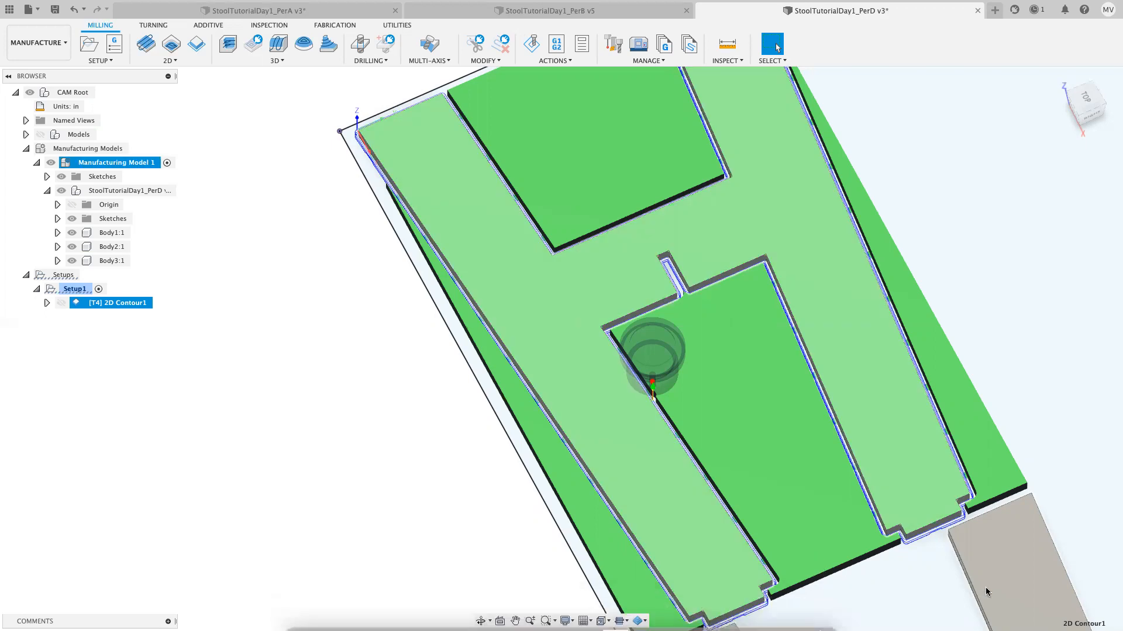